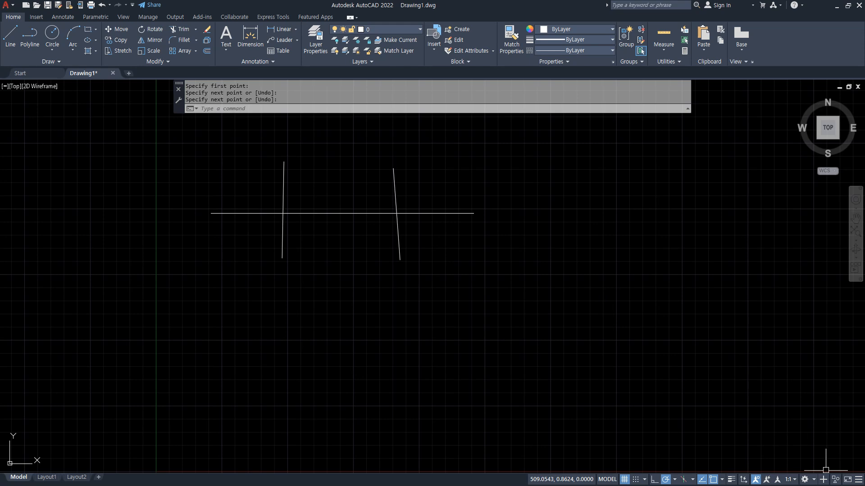
# Turn on lineweight display for the drawing
pyautogui.click(727, 481)
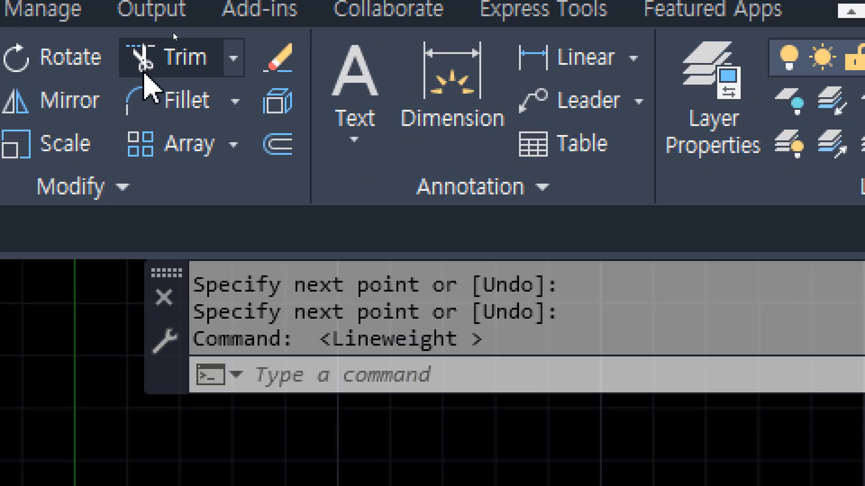
# Trim the two outer ends of the horizontal line back to the vertical lines, and undo the trim
pyautogui.click(235, 64)
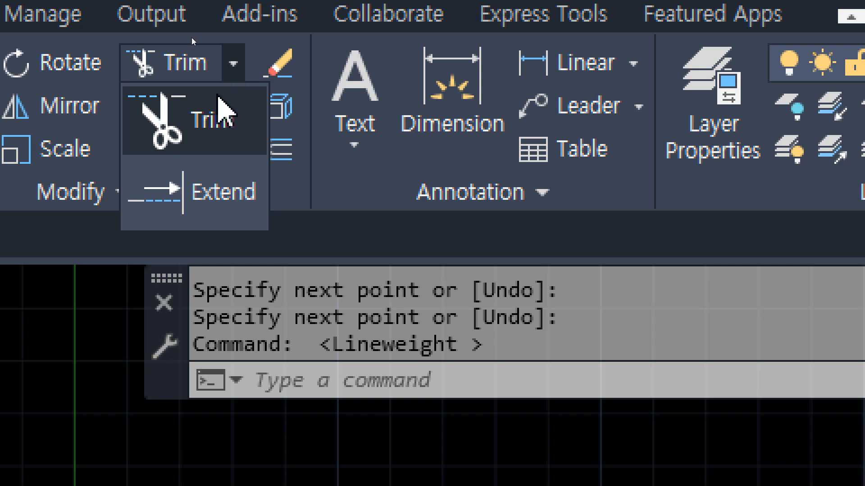
pyautogui.click(218, 107)
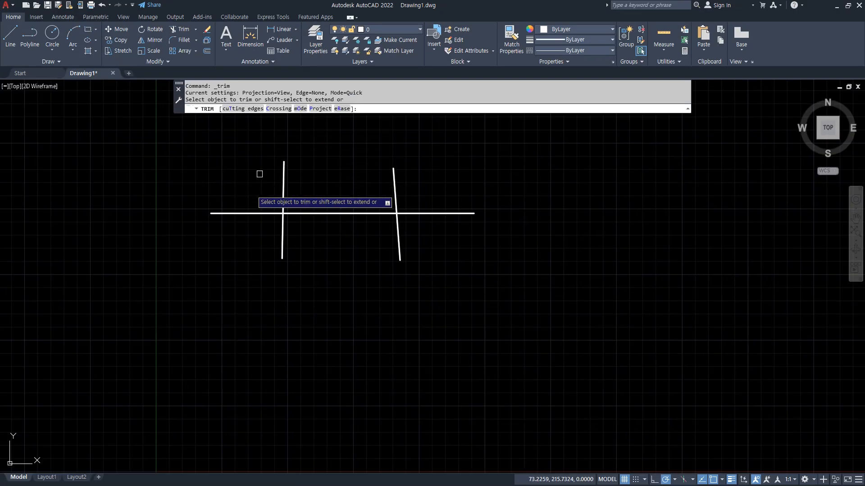
pyautogui.click(246, 213)
pyautogui.click(438, 214)
pyautogui.press('Return')
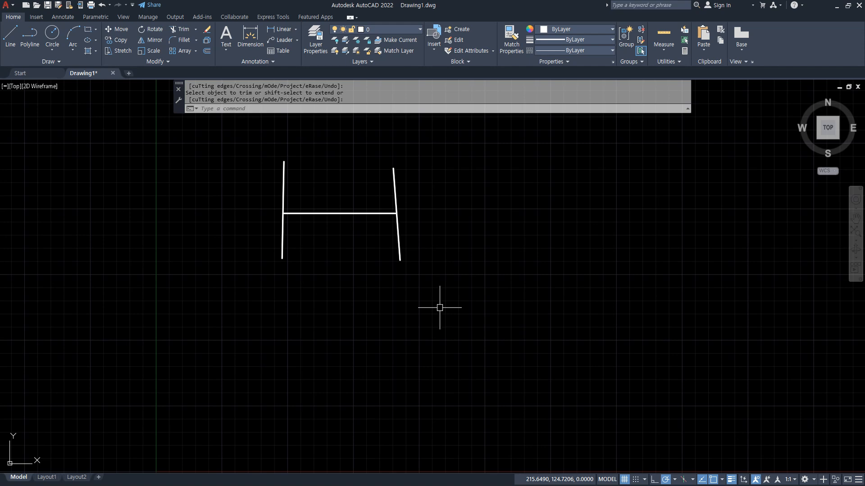
pyautogui.hotkey('ctrl', 'z')
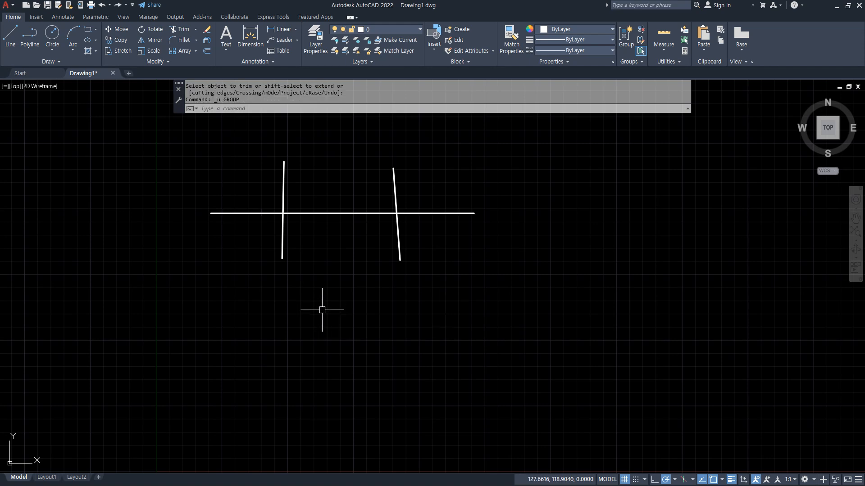
# Trim the middle segment of the horizontal line between the two vertical lines, and undo it
pyautogui.write('tr')
pyautogui.press('Return')
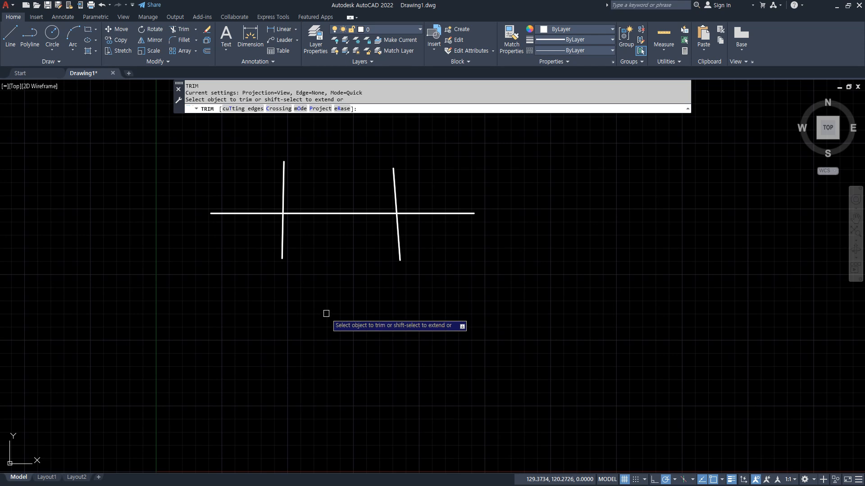
pyautogui.click(335, 211)
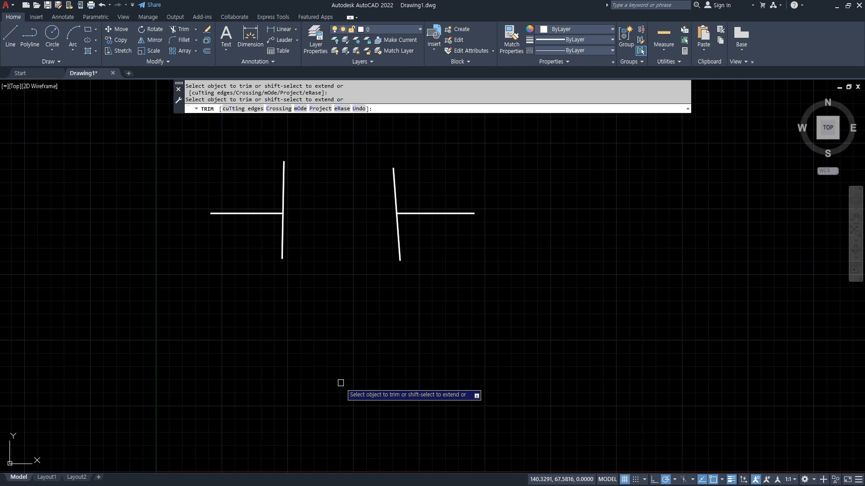
pyautogui.press('Return')
pyautogui.hotkey('ctrl', 'z')
# Trim both outer ends of the horizontal line using two-point fences drawn across each end
pyautogui.write('tr')
pyautogui.press('Return')
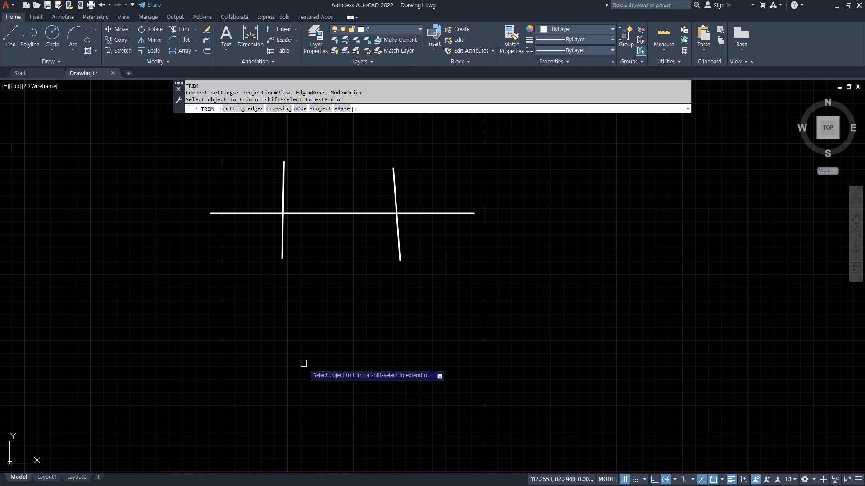
pyautogui.click(236, 164)
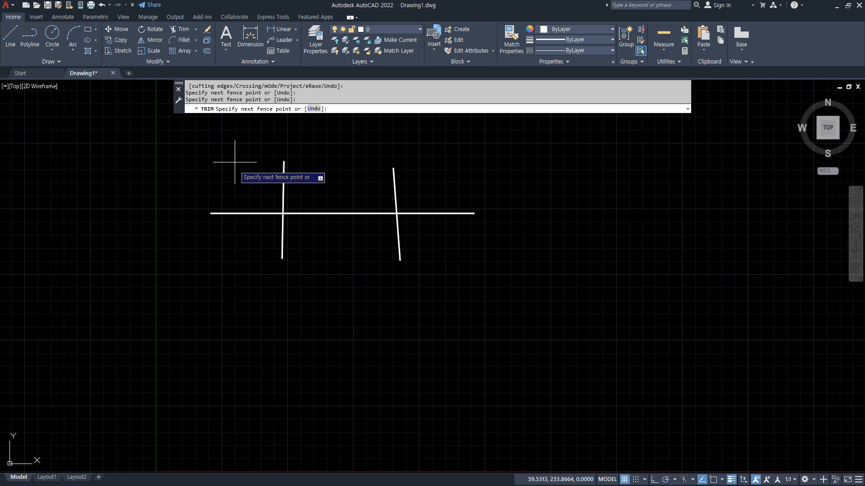
pyautogui.click(228, 342)
pyautogui.press('Return')
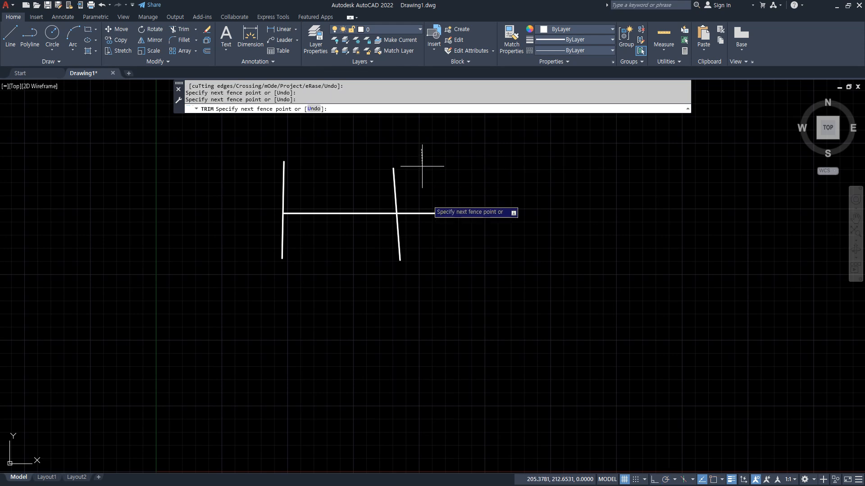
pyautogui.click(438, 320)
pyautogui.press('Return')
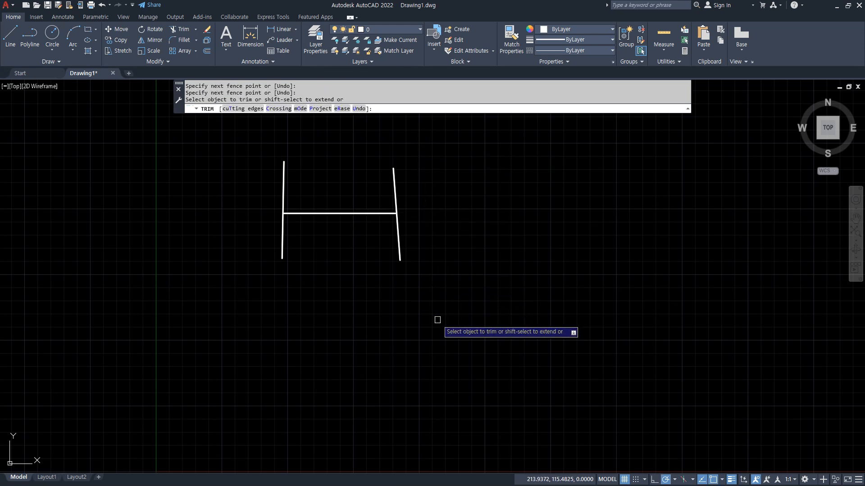
# Trim the remaining middle segment with a fence between the vertical lines, and undo all the fence trims
pyautogui.click(335, 145)
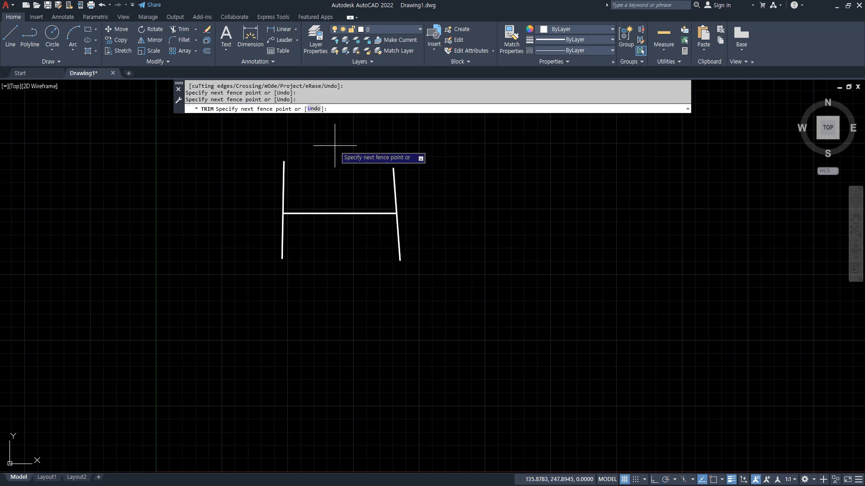
pyautogui.click(346, 299)
pyautogui.press('Return')
pyautogui.press('Escape')
pyautogui.hotkey('ctrl', 'z')
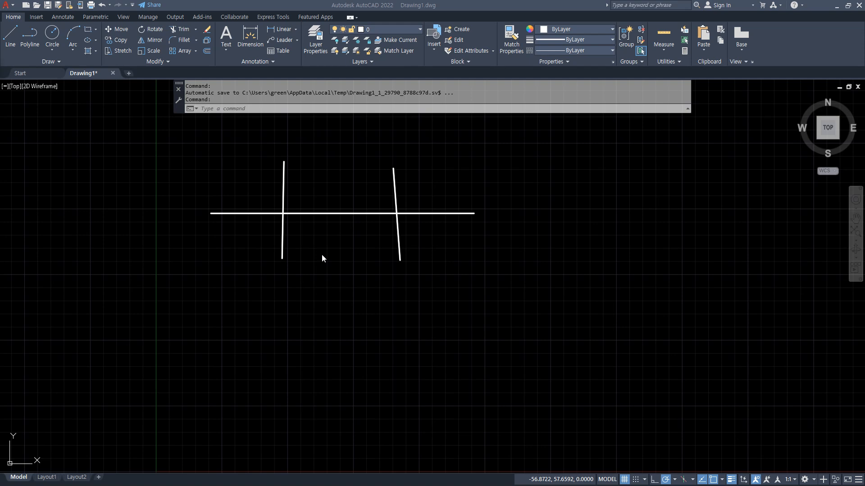
# Trim the horizontal line's outer ends and the verticals' lower parts with one freehand fence, and undo the trim
pyautogui.click(417, 317)
pyautogui.write('tr')
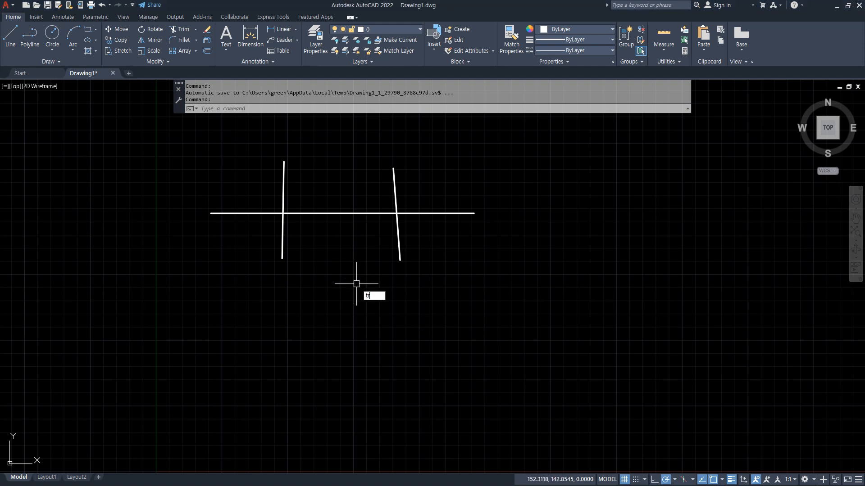
pyautogui.press('Return')
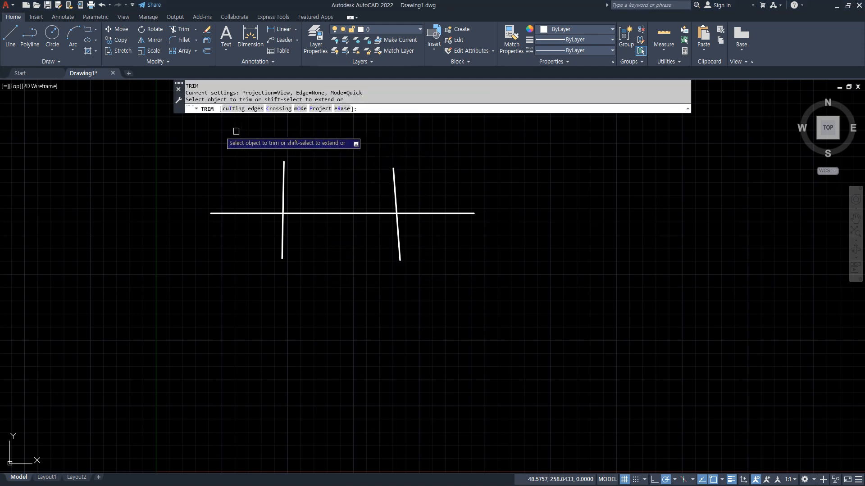
pyautogui.moveTo(231, 159)
pyautogui.mouseDown()
pyautogui.moveTo(245, 218)
pyautogui.moveTo(304, 235)
pyautogui.moveTo(382, 239)
pyautogui.moveTo(440, 193)
pyautogui.moveTo(450, 169)
pyautogui.mouseUp()
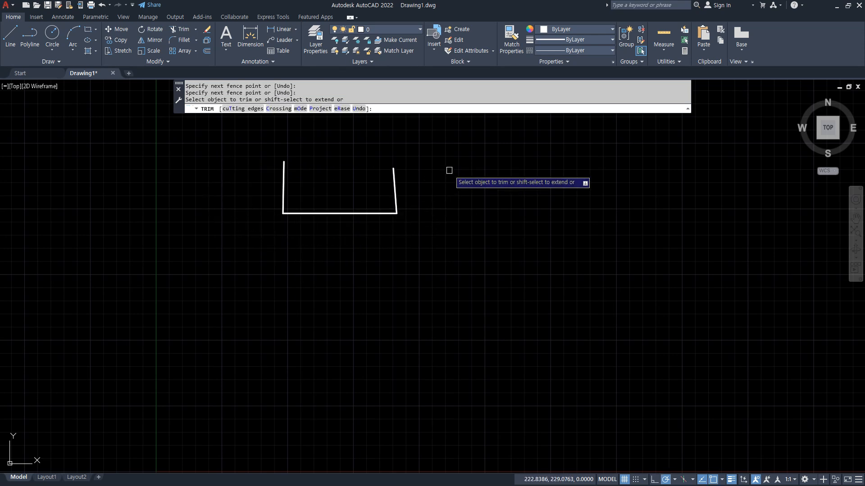
pyautogui.press('Return')
pyautogui.hotkey('ctrl', 'z')
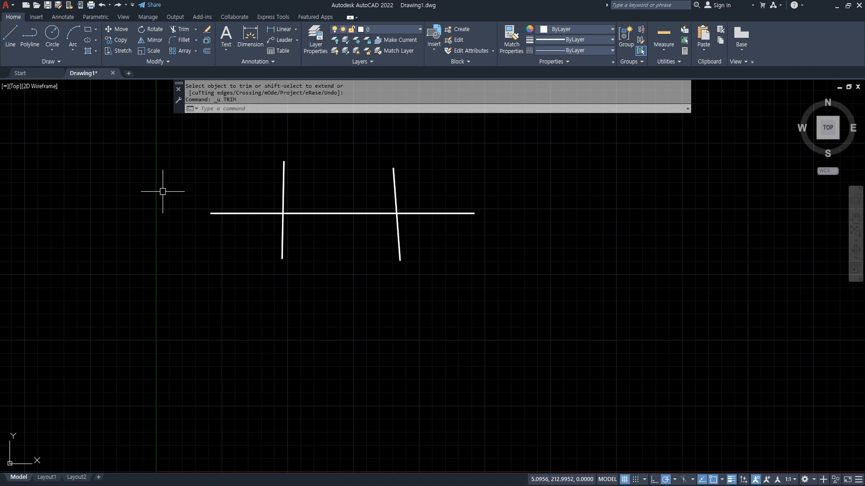
pyautogui.write('tr')
pyautogui.press('Return')
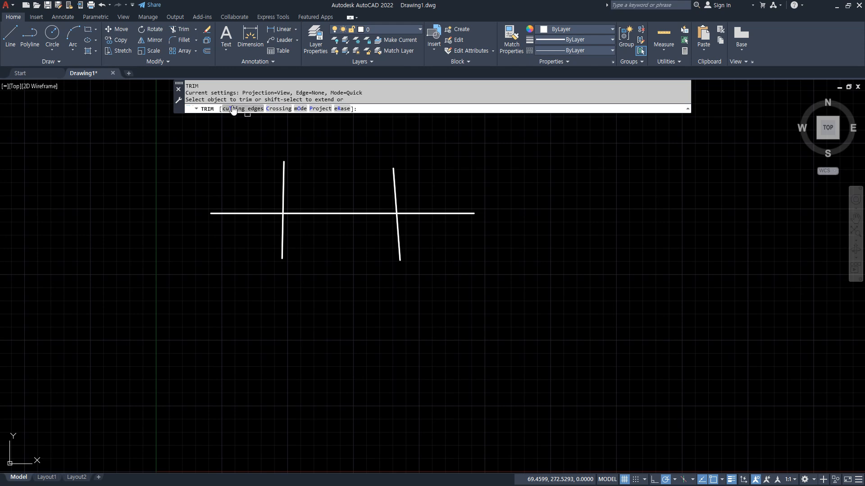
pyautogui.press('Escape')
# Draw two short vertical lines across the horizontal line, one on each side of the existing left vertical line
pyautogui.write('l')
pyautogui.press('Return')
pyautogui.click(243, 180)
pyautogui.click(244, 251)
pyautogui.press('space')
pyautogui.press('space')
pyautogui.click(323, 176)
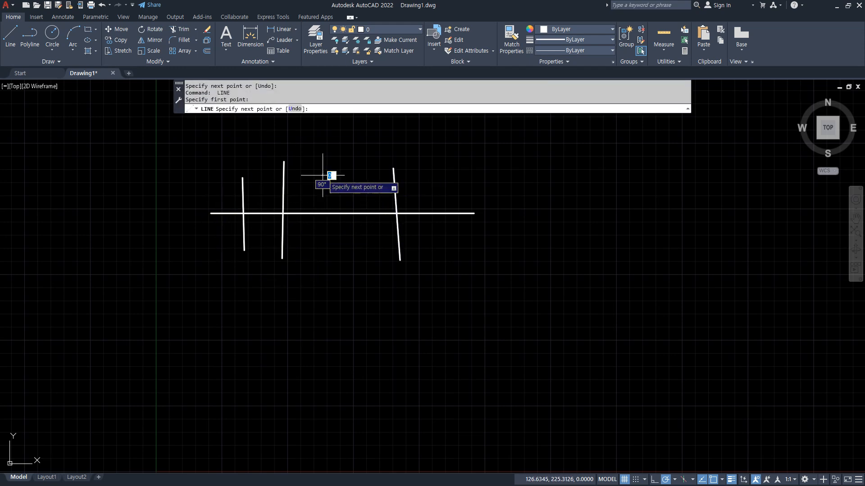
pyautogui.click(323, 248)
pyautogui.press('space')
# Draw two more short lines across the horizontal line, one on each side of the existing slanted line
pyautogui.press('space')
pyautogui.click(365, 182)
pyautogui.click(367, 250)
pyautogui.press('space')
pyautogui.press('space')
pyautogui.click(422, 181)
pyautogui.click(427, 243)
pyautogui.press('space')
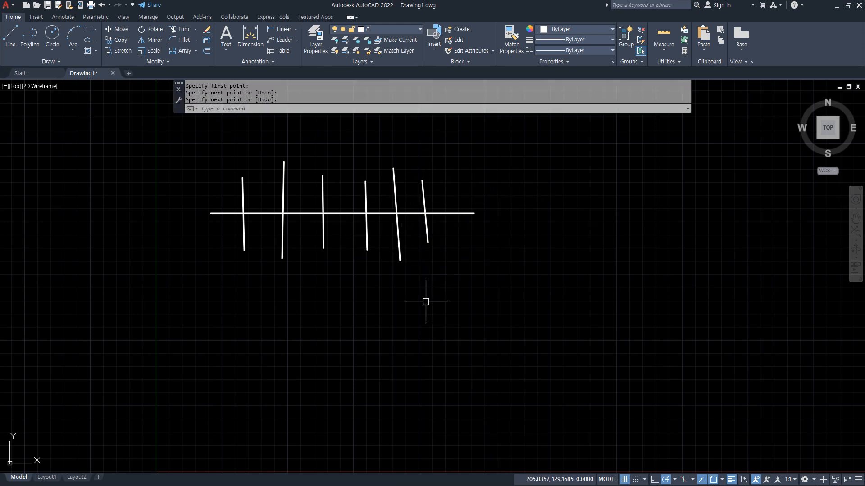
pyautogui.moveTo(412, 268)
pyautogui.mouseDown()
pyautogui.moveTo(397, 246)
pyautogui.moveTo(409, 265)
pyautogui.mouseUp()
pyautogui.moveTo(288, 269)
pyautogui.mouseDown()
pyautogui.moveTo(281, 245)
pyautogui.moveTo(292, 269)
pyautogui.mouseUp()
pyautogui.moveTo(346, 220)
pyautogui.mouseDown()
pyautogui.moveTo(369, 227)
pyautogui.moveTo(368, 172)
pyautogui.mouseUp()
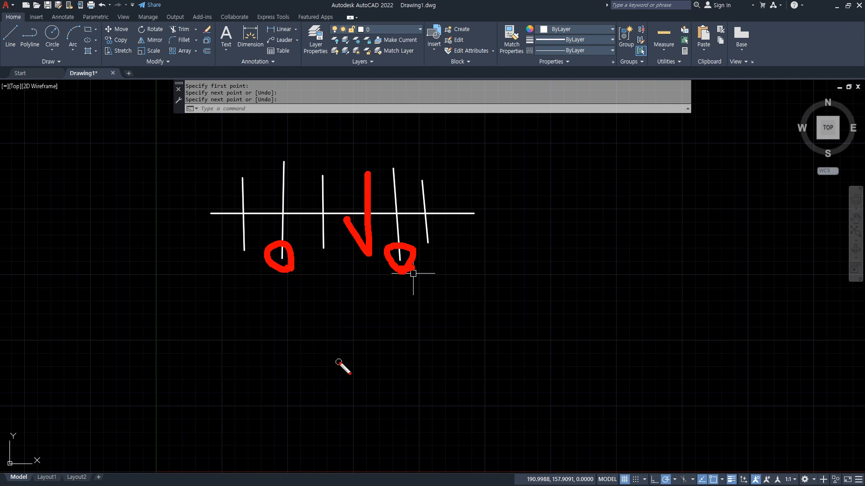
pyautogui.press('Delete')
pyautogui.moveTo(282, 170); pyautogui.dragTo(278, 248)
pyautogui.moveTo(390, 185); pyautogui.dragTo(397, 247)
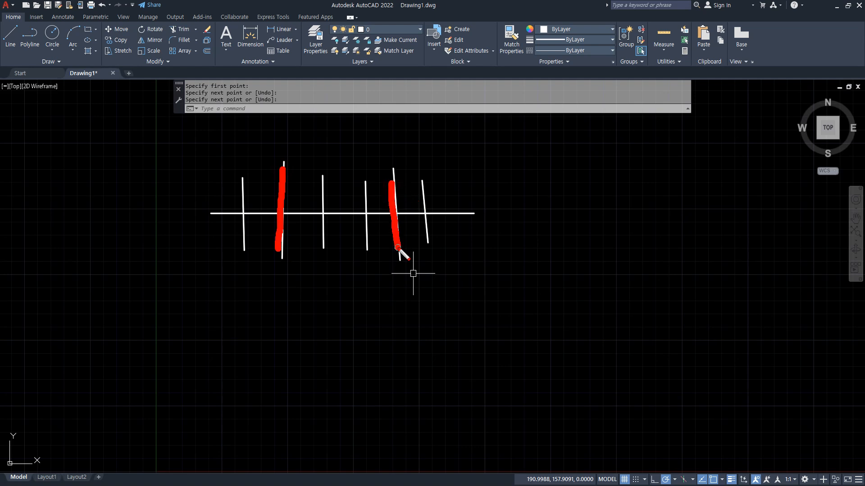
pyautogui.press('Escape')
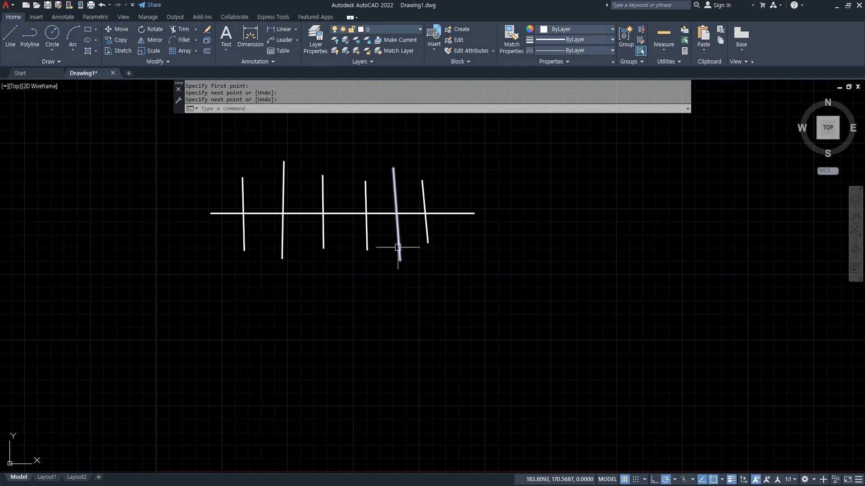
# Trim the horizontal line between the two longest vertical lines, using those lines as the cutting edges, and undo the trim
pyautogui.write('tr')
pyautogui.press('Return')
pyautogui.click(244, 110)
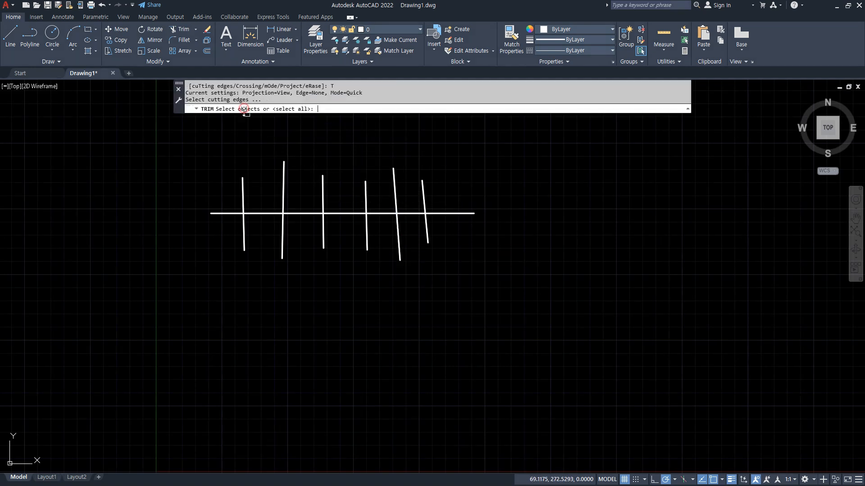
pyautogui.click(284, 163)
pyautogui.click(395, 180)
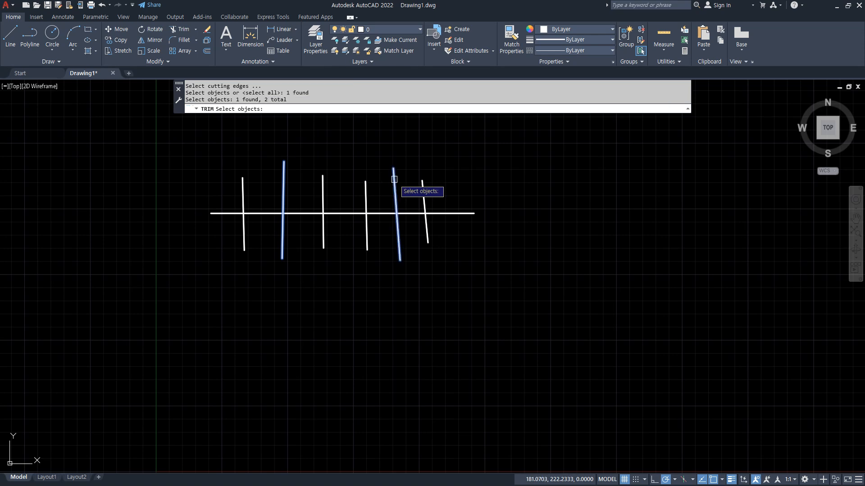
pyautogui.press('Return')
pyautogui.click(353, 213)
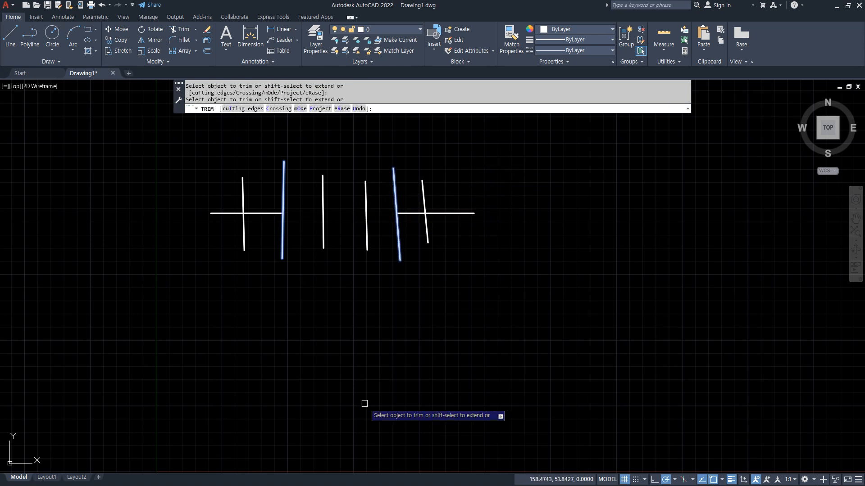
pyautogui.press('Escape')
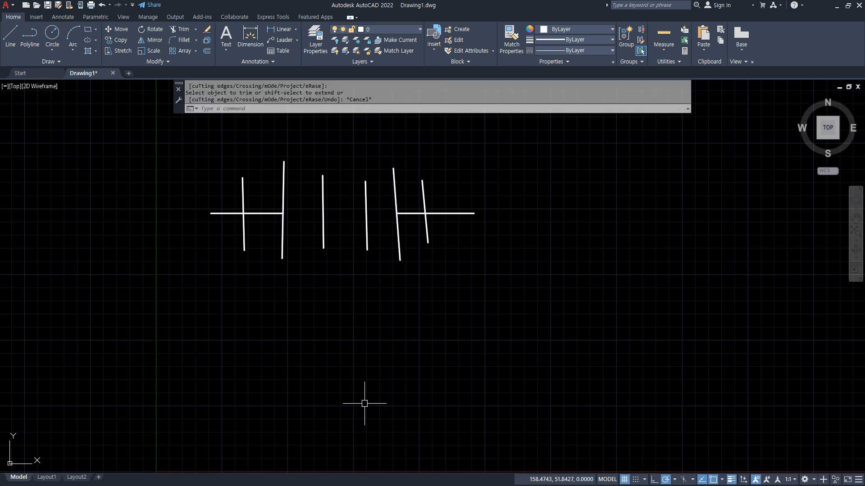
pyautogui.hotkey('ctrl', 'z')
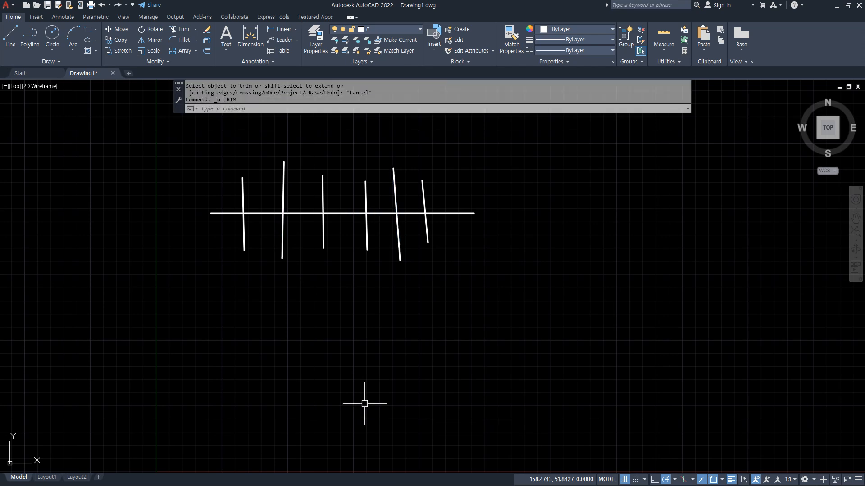
# Trim the lower parts of all six vertical lines with Trim's Crossing option and a crossing window, and undo the trim
pyautogui.write('tr')
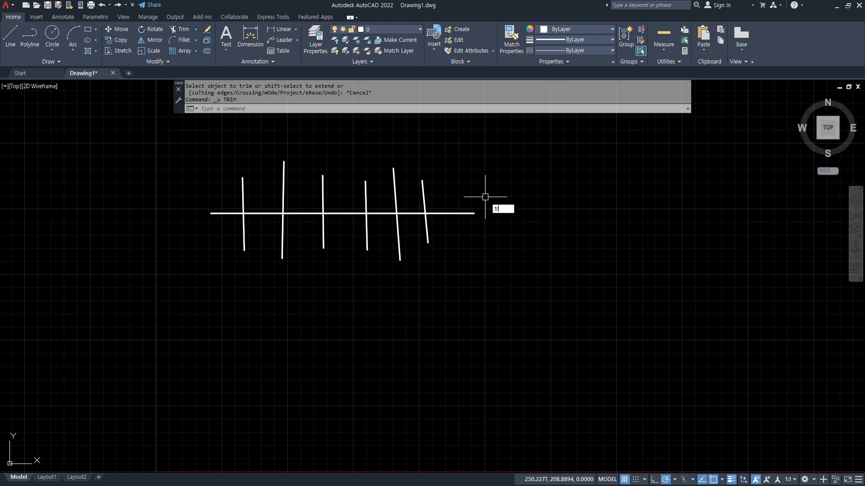
pyautogui.press('Return')
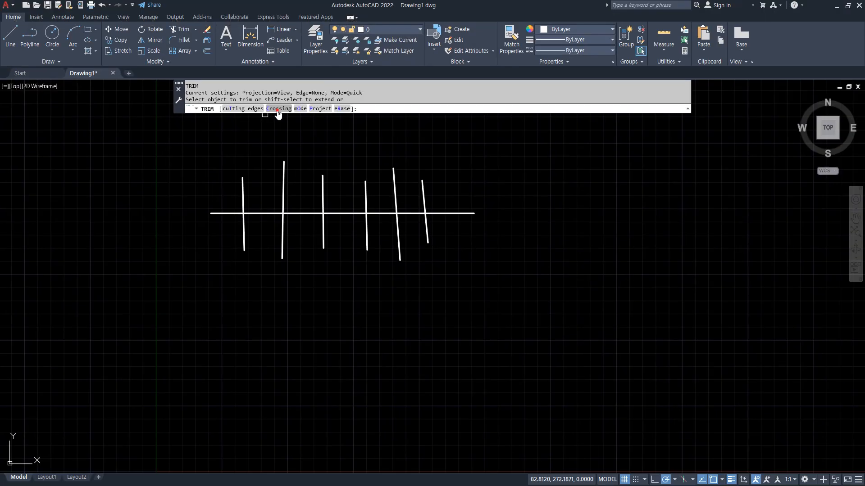
pyautogui.click(277, 109)
pyautogui.click(483, 271)
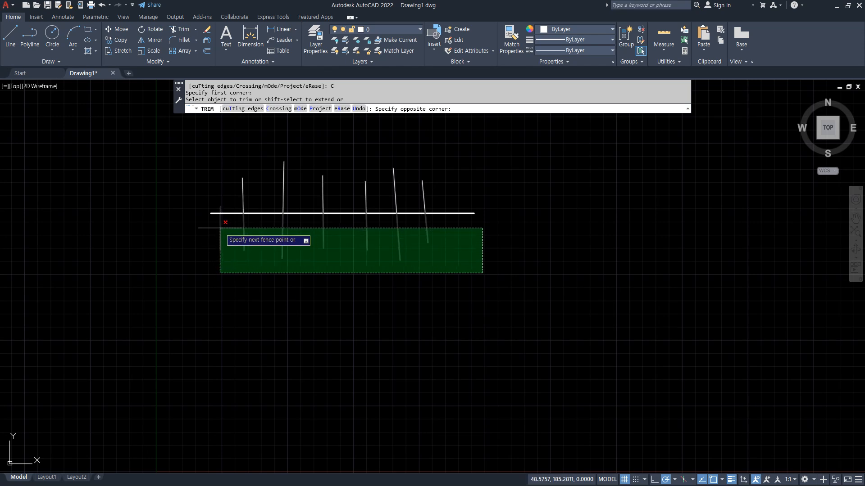
pyautogui.click(220, 228)
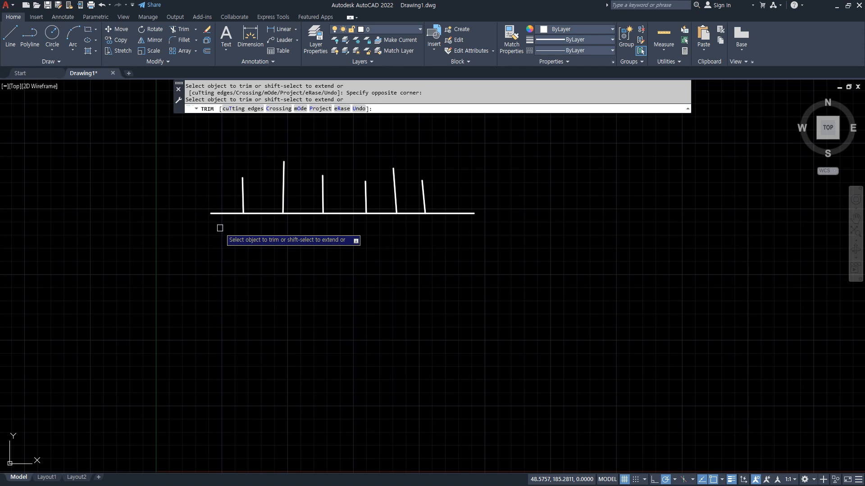
pyautogui.hotkey('ctrl', 'z')
# Trim the lower parts of all six vertical lines with a single freehand fence below the horizontal line, and undo it
pyautogui.moveTo(463, 231); pyautogui.dragTo(162, 236)
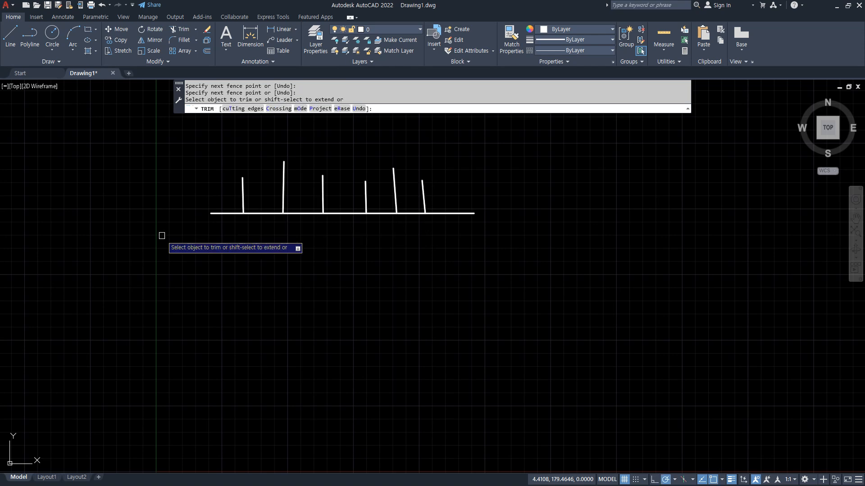
pyautogui.press('Escape')
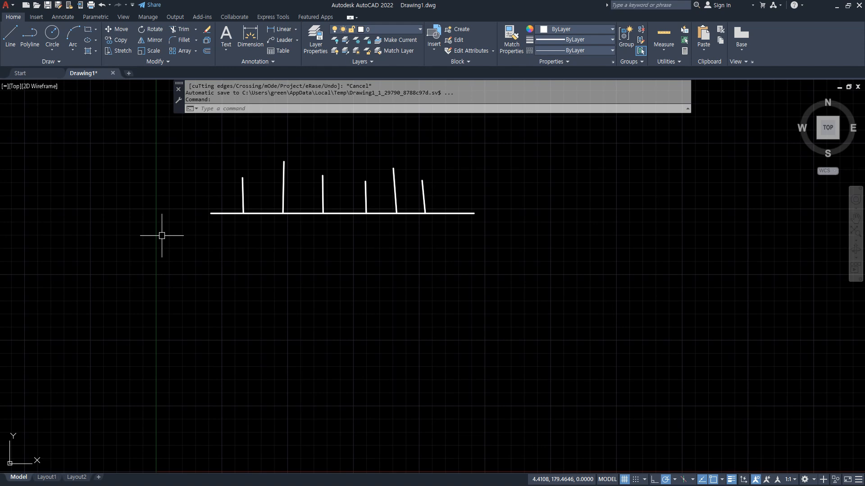
pyautogui.hotkey('ctrl', 'z')
# Set the Trim command's mode option to Standard
pyautogui.write('tr')
pyautogui.press('Return')
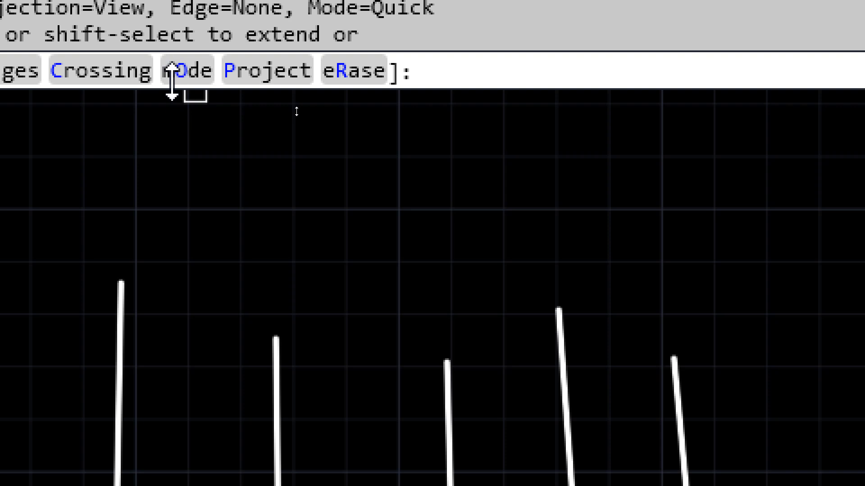
pyautogui.click(189, 77)
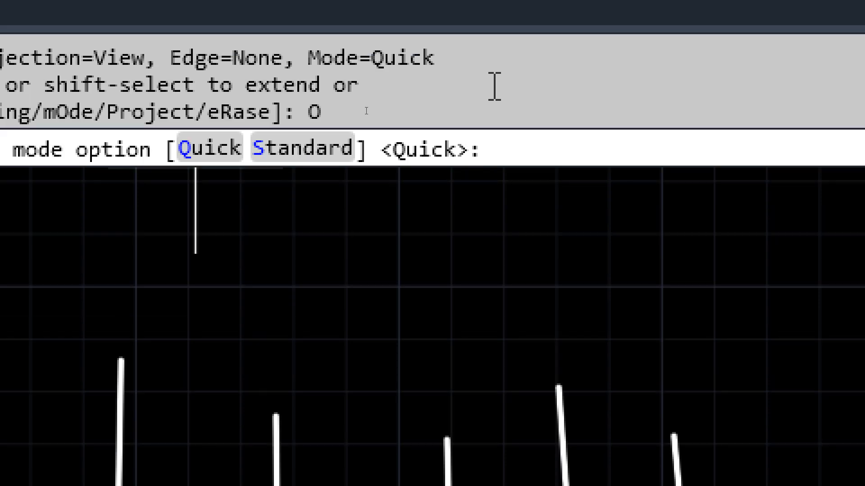
pyautogui.click(327, 70)
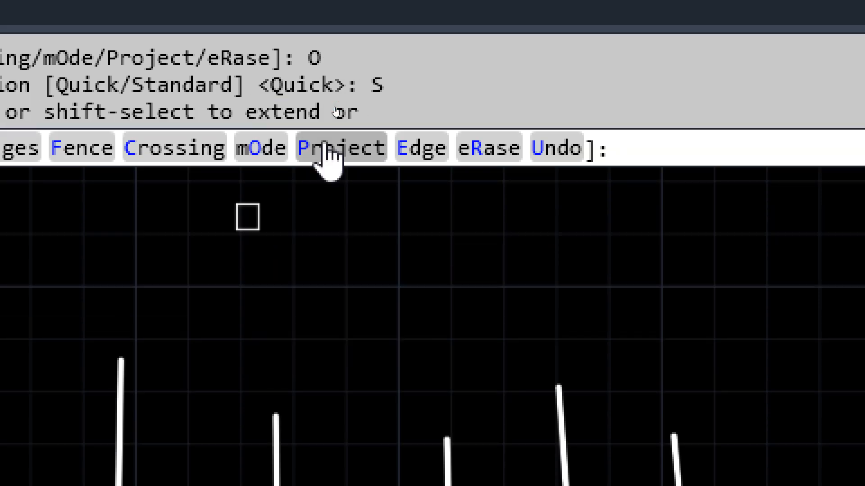
pyautogui.press('Return')
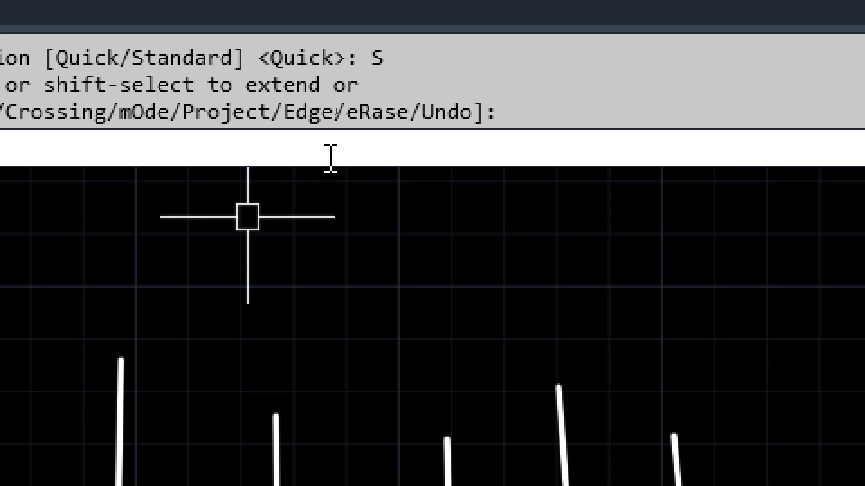
pyautogui.press('Return')
pyautogui.click(96, 144)
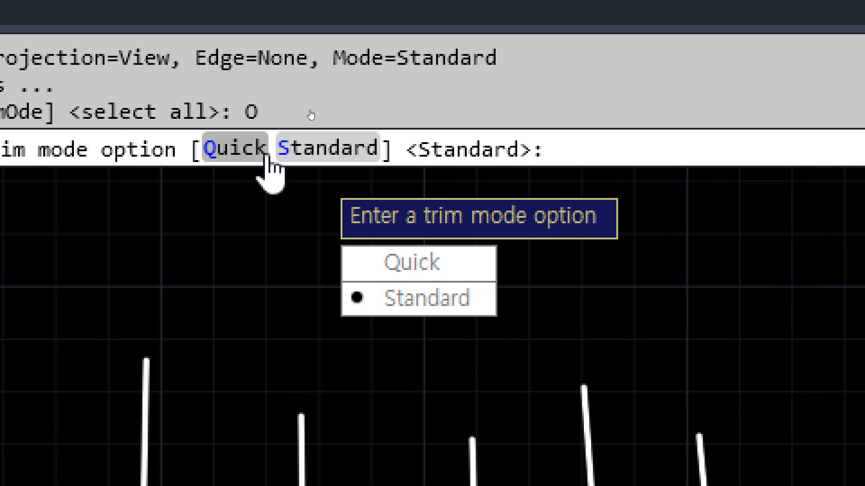
pyautogui.click(347, 153)
pyautogui.press('Return')
pyautogui.press('Escape')
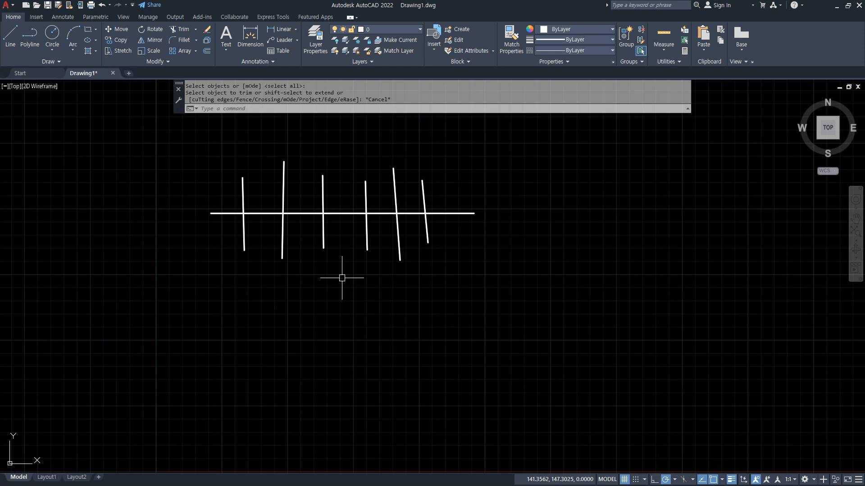
# Trim the horizontal line outside the two longest vertical lines, using those two lines as cutting edges, and undo the trim
pyautogui.write('tr')
pyautogui.press('Return')
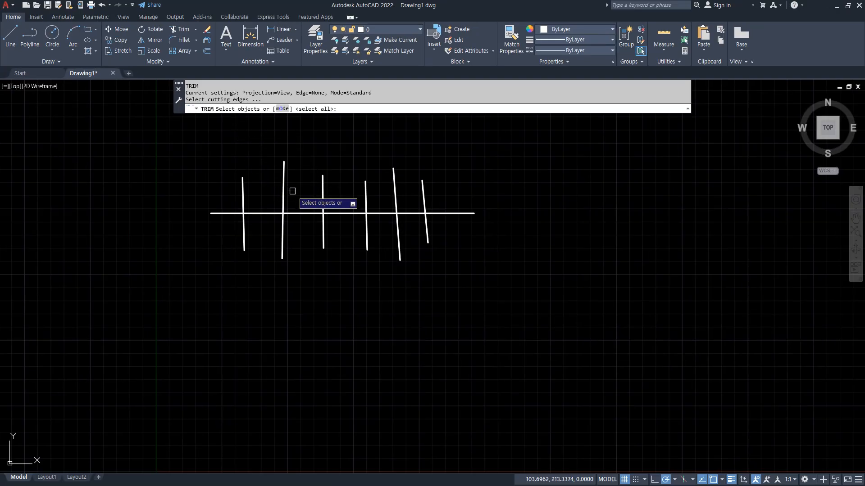
pyautogui.click(287, 190)
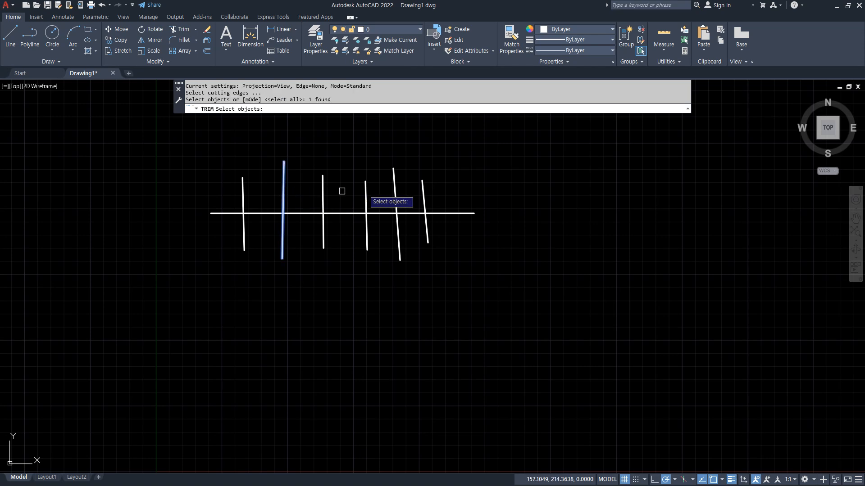
pyautogui.click(398, 190)
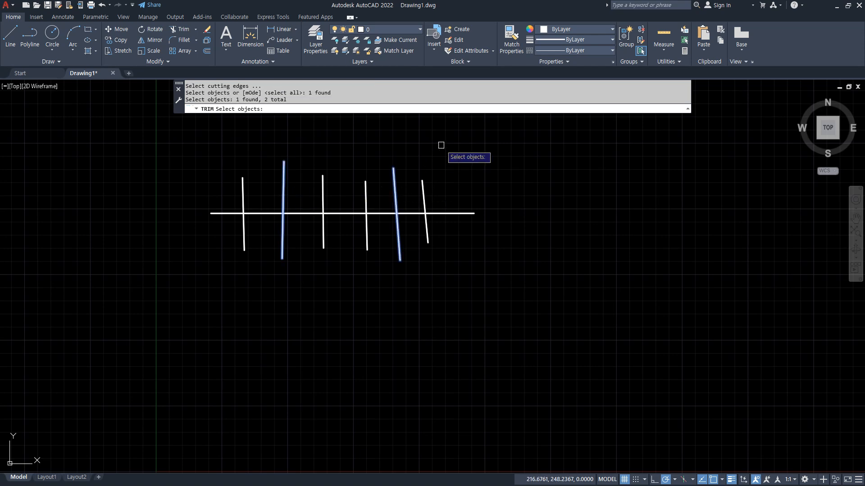
pyautogui.press('Return')
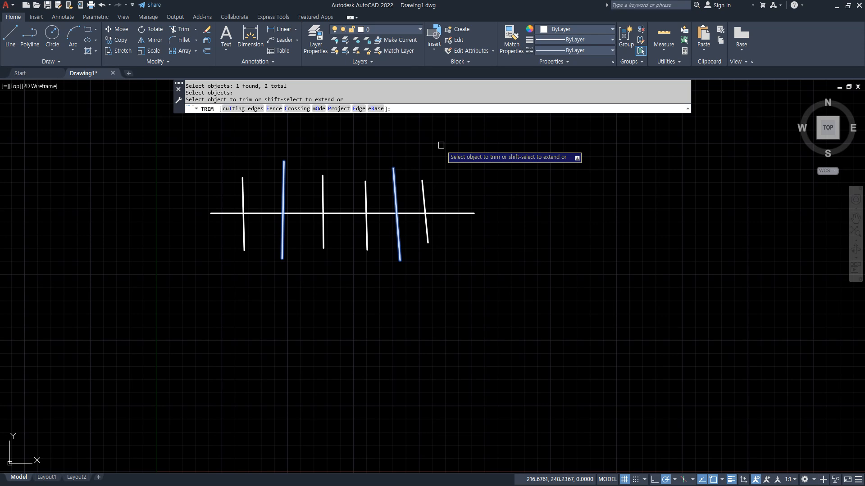
pyautogui.click(438, 213)
pyautogui.click(261, 215)
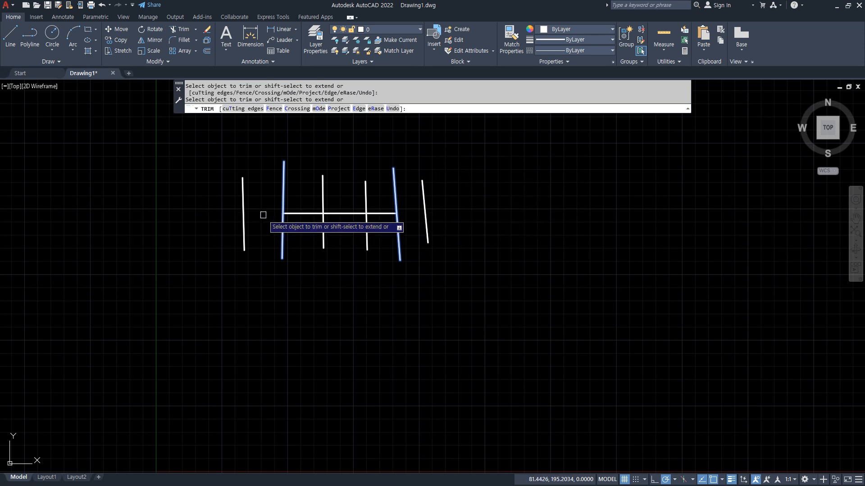
pyautogui.press('Return')
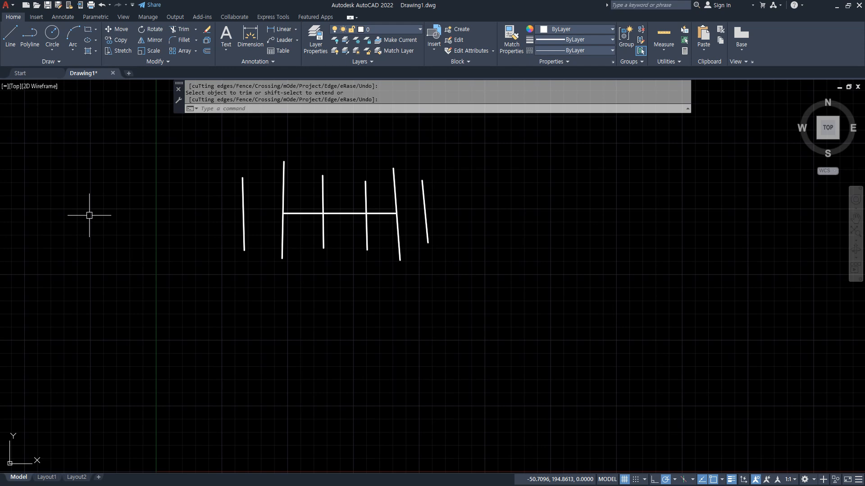
pyautogui.hotkey('ctrl', 'z')
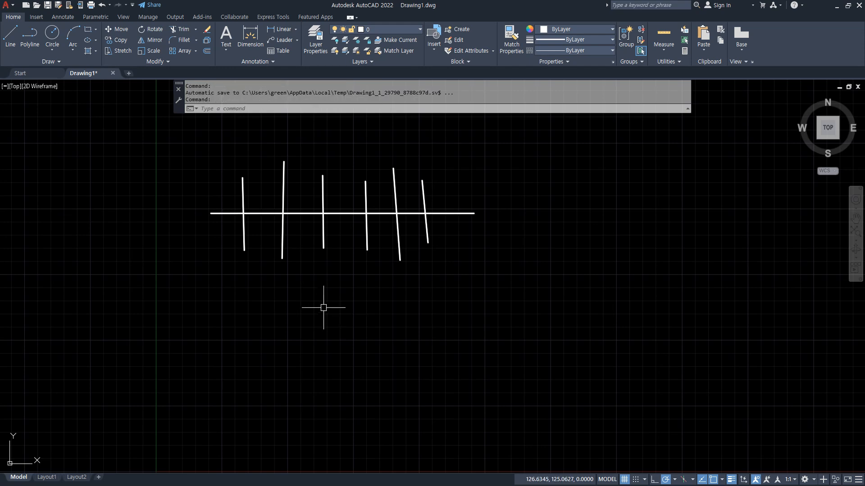
# Trim both outer ends of the horizontal line again, with the second and fifth vertical lines as cutting edges
pyautogui.write('y')
pyautogui.press('Return')
pyautogui.write('tr')
pyautogui.press('Return')
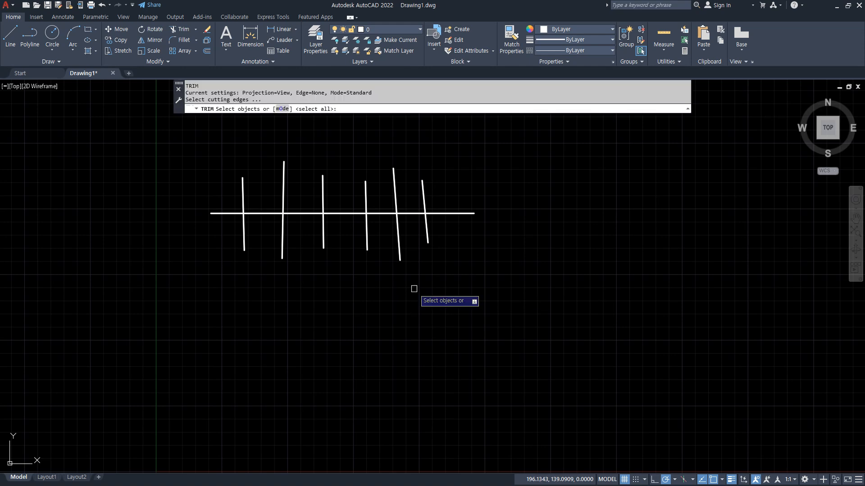
pyautogui.click(283, 193)
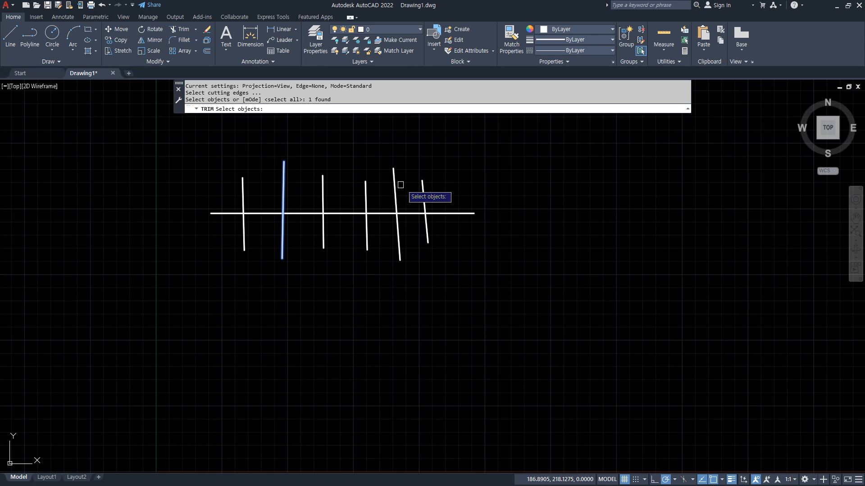
pyautogui.click(396, 199)
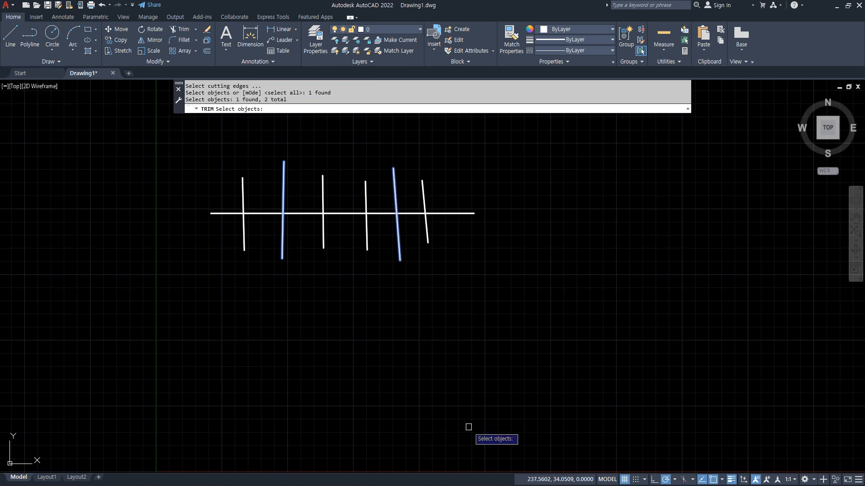
pyautogui.press('Return')
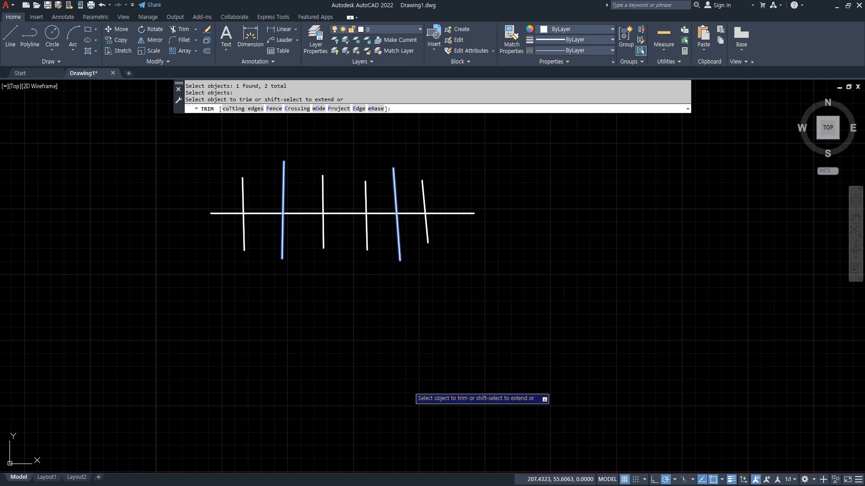
pyautogui.click(227, 213)
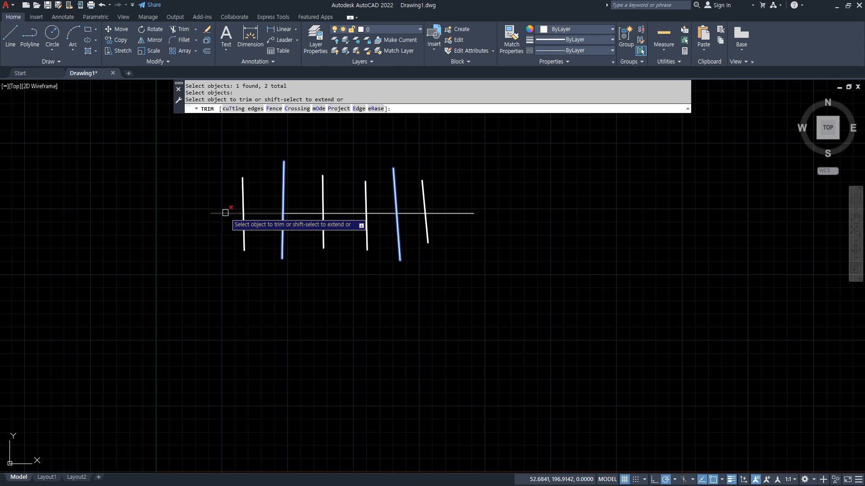
pyautogui.click(452, 211)
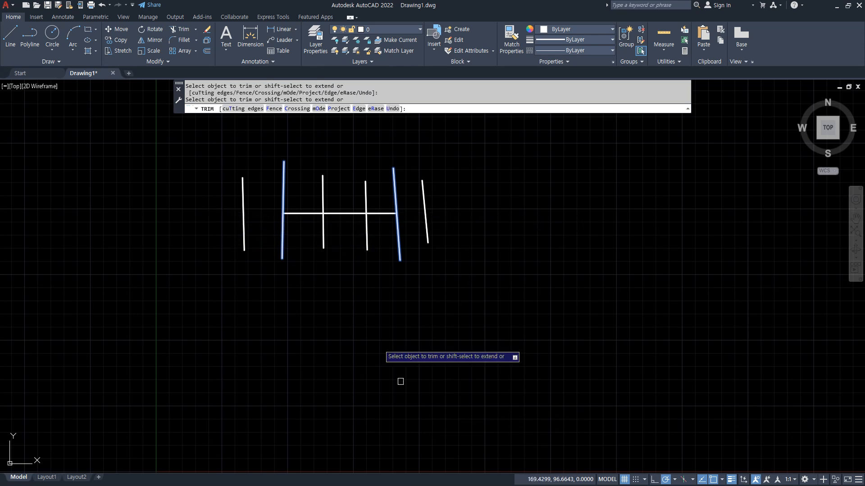
pyautogui.moveTo(295, 222); pyautogui.dragTo(399, 218)
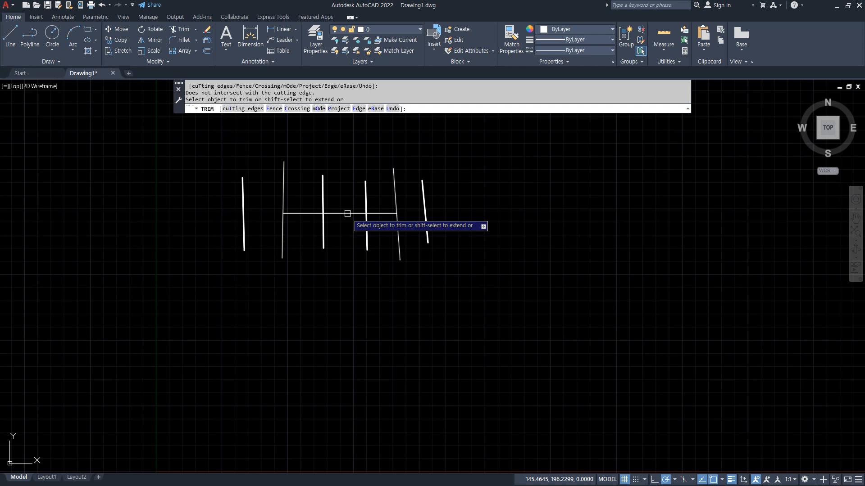
pyautogui.moveTo(458, 232)
pyautogui.mouseDown()
pyautogui.moveTo(428, 233)
pyautogui.moveTo(487, 225)
pyautogui.moveTo(458, 233)
pyautogui.mouseUp()
pyautogui.moveTo(468, 172); pyautogui.dragTo(428, 247)
pyautogui.moveTo(421, 181); pyautogui.dragTo(498, 259)
pyautogui.moveTo(259, 225)
pyautogui.mouseDown()
pyautogui.moveTo(246, 193)
pyautogui.moveTo(267, 188)
pyautogui.moveTo(212, 223)
pyautogui.mouseUp()
pyautogui.moveTo(221, 195); pyautogui.dragTo(245, 235)
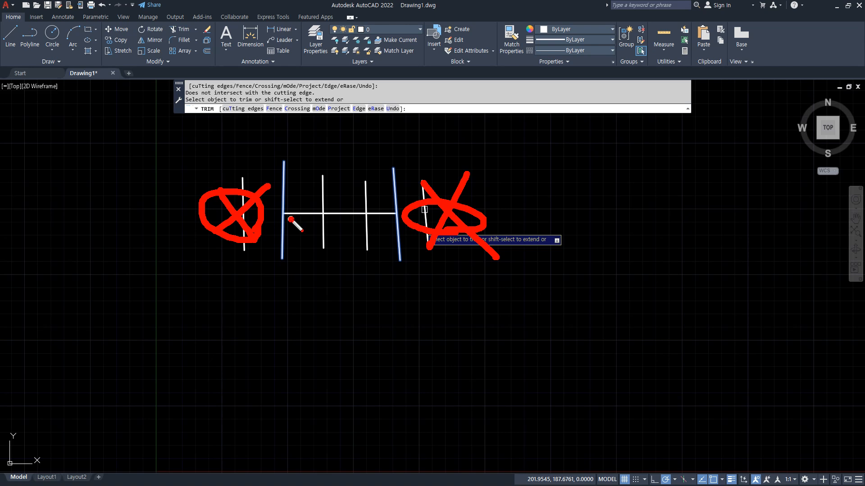
pyautogui.moveTo(288, 220); pyautogui.dragTo(399, 219)
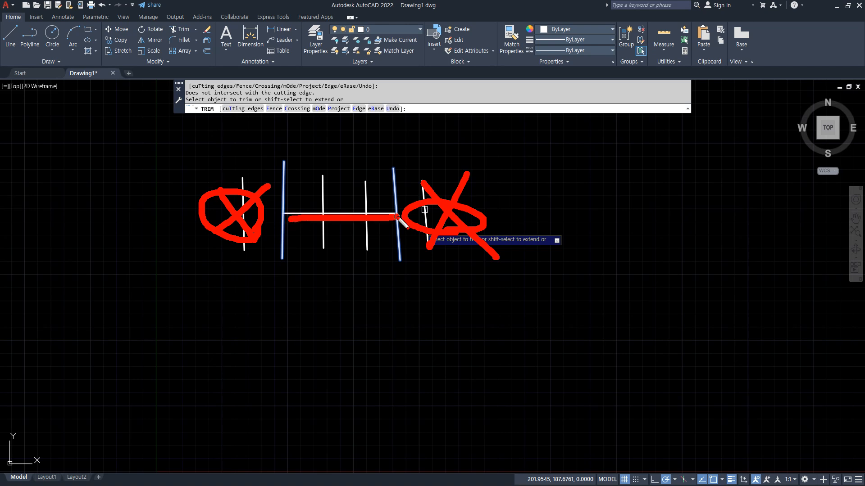
pyautogui.moveTo(284, 181); pyautogui.dragTo(275, 244)
pyautogui.moveTo(400, 196)
pyautogui.mouseDown()
pyautogui.moveTo(401, 258)
pyautogui.moveTo(289, 223)
pyautogui.moveTo(390, 217)
pyautogui.moveTo(385, 231)
pyautogui.mouseUp()
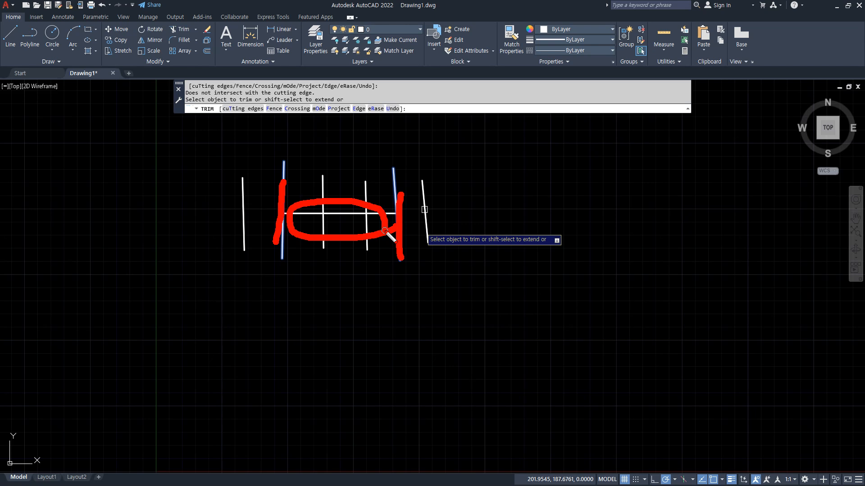
# Erase the remaining middle piece of the horizontal line with Trim's eRase option, and undo the whole Trim operation
pyautogui.press('Escape')
pyautogui.click(339, 213)
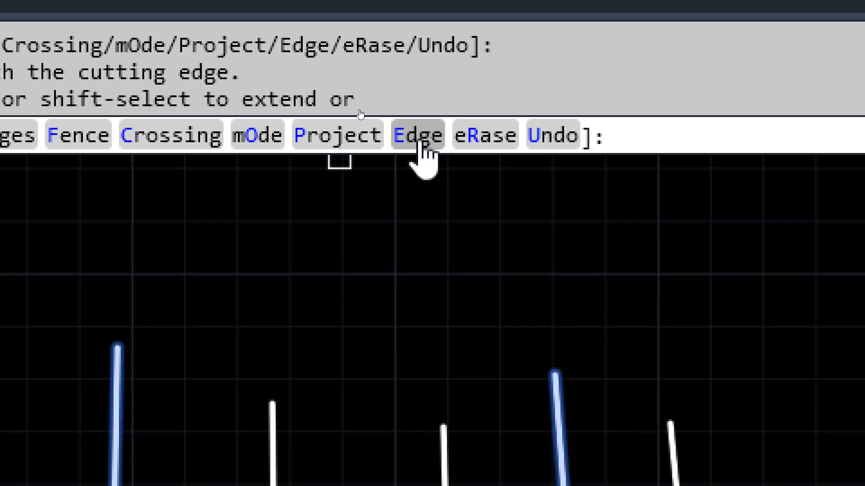
pyautogui.click(470, 143)
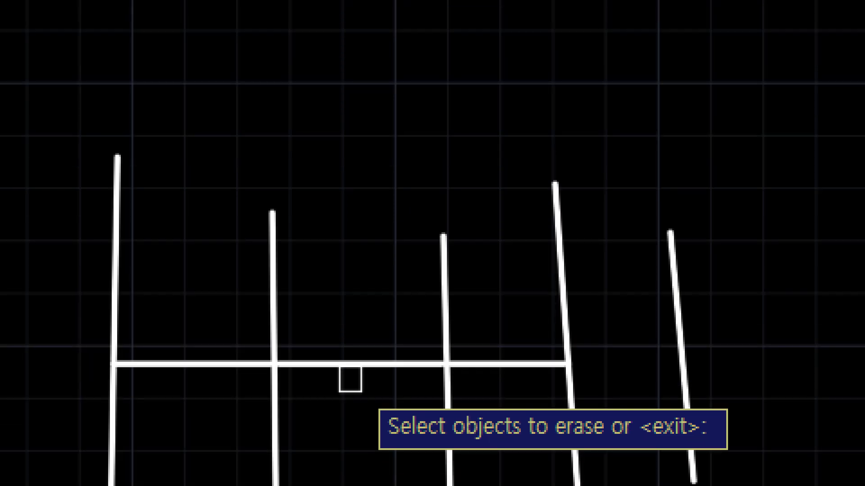
pyautogui.click(350, 366)
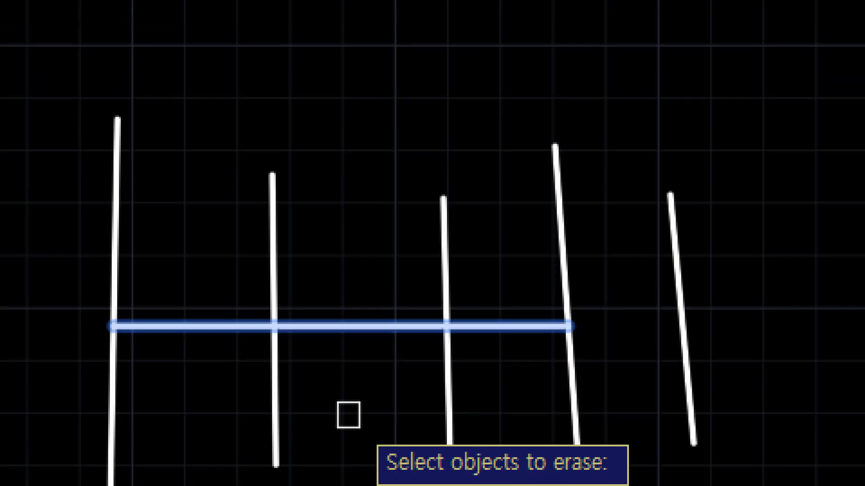
pyautogui.press('Return')
pyautogui.press('Escape')
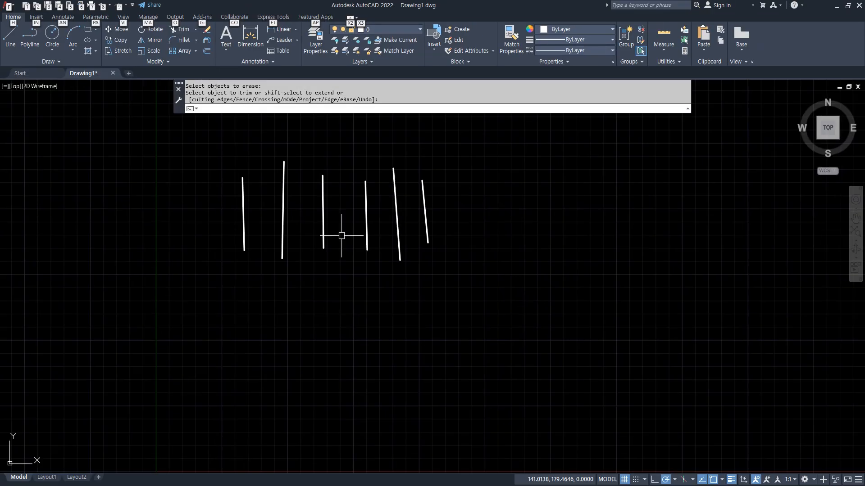
pyautogui.press('Escape')
pyautogui.press('Escape')
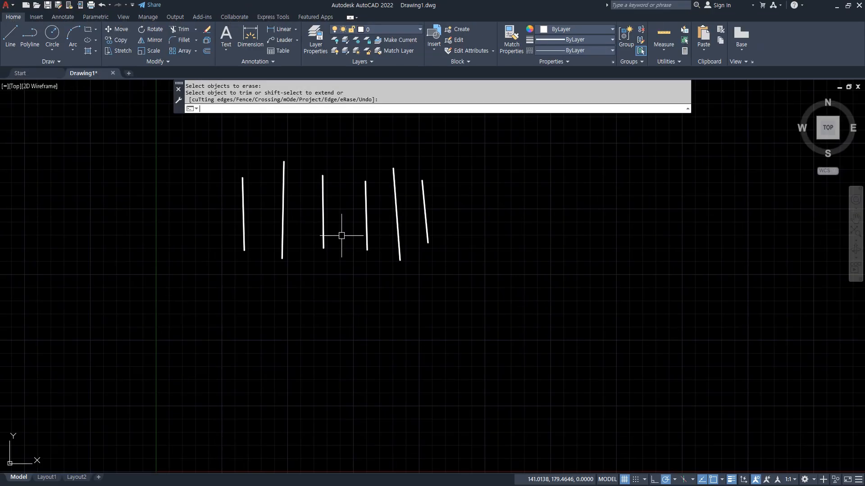
pyautogui.hotkey('ctrl', 'z')
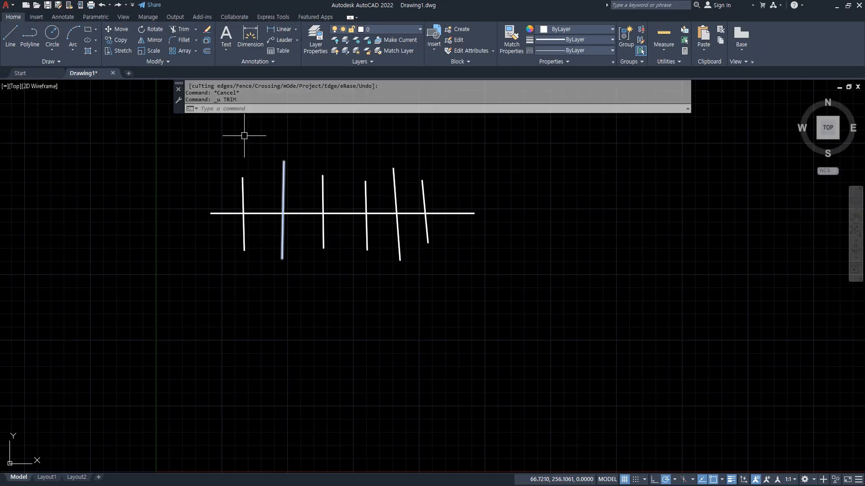
# With all objects as cutting edges, trim the lower parts of the first two vertical lines and the horizontal pieces on either side of them
pyautogui.click(353, 120)
pyautogui.click(340, 135)
pyautogui.write('tr')
pyautogui.press('Return')
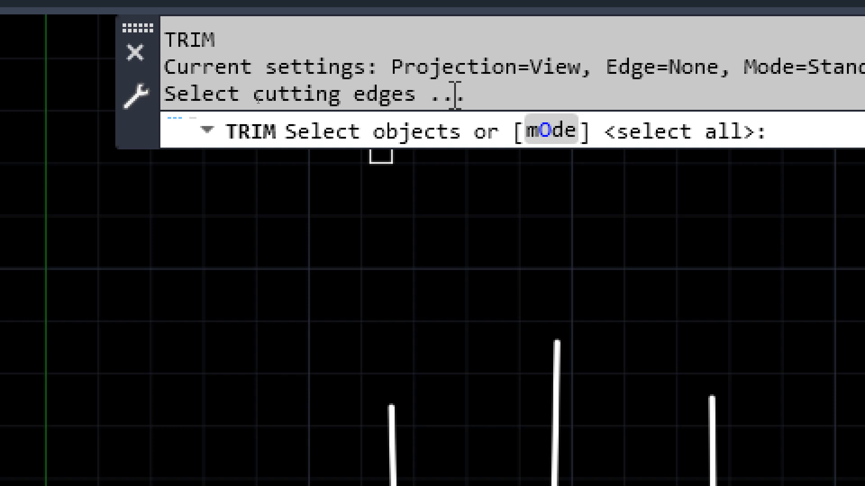
pyautogui.press('Return')
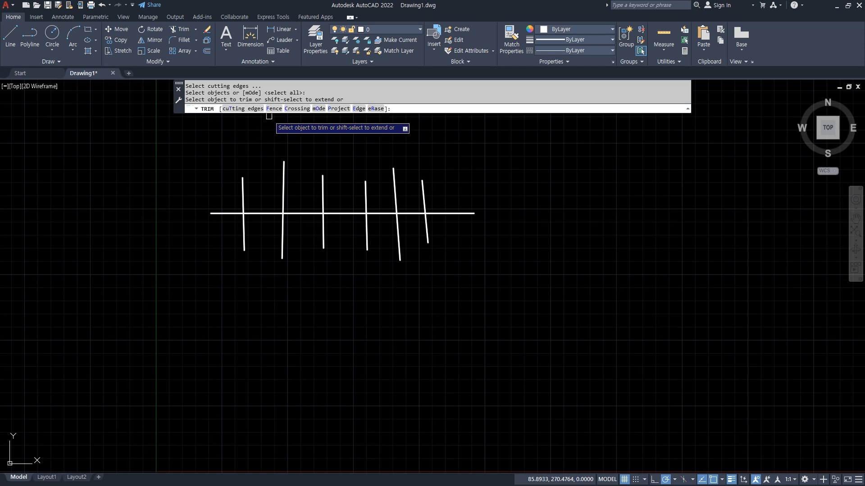
pyautogui.click(221, 213)
pyautogui.click(244, 236)
pyautogui.click(282, 232)
pyautogui.click(308, 214)
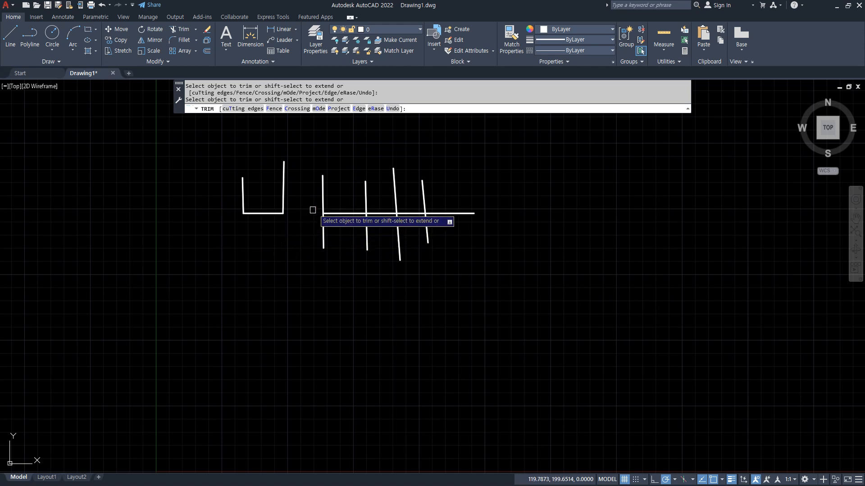
# Trim the upper parts of the third and fourth vertical lines and the horizontal piece between the fourth and fifth
pyautogui.click(323, 195)
pyautogui.click(365, 194)
pyautogui.click(383, 213)
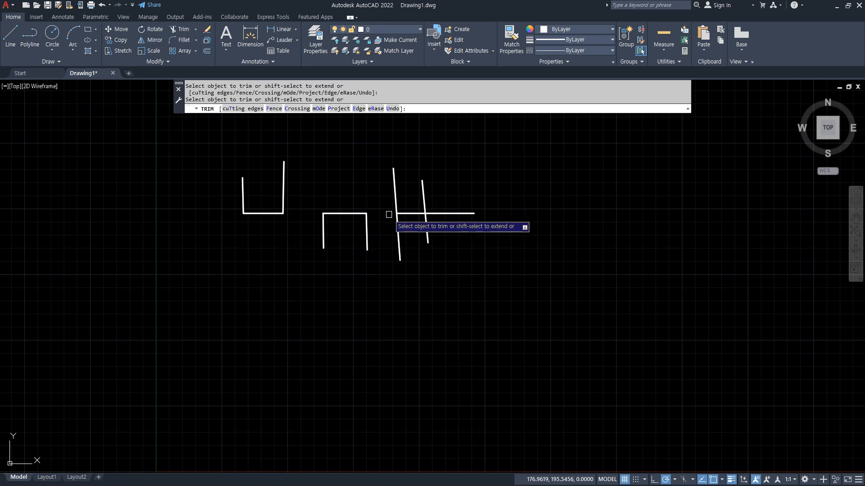
# Trim the lower parts of the last two vertical lines and the horizontal line's right end, and undo the whole Trim operation
pyautogui.click(397, 225)
pyautogui.click(430, 226)
pyautogui.click(450, 213)
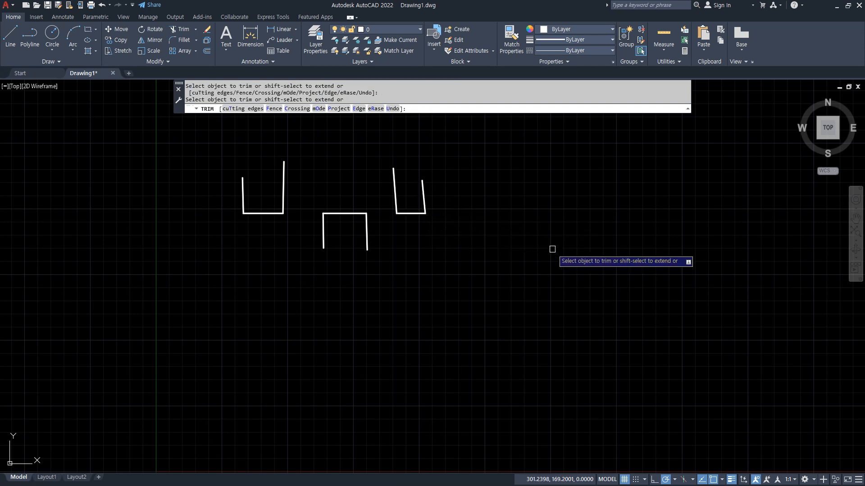
pyautogui.press('Return')
pyautogui.hotkey('ctrl', 'z')
# With all objects as cutting edges, trim the crossing lines with a zigzag fence through their unwanted parts, and undo the whole Trim operation
pyautogui.write('r')
pyautogui.press('Return')
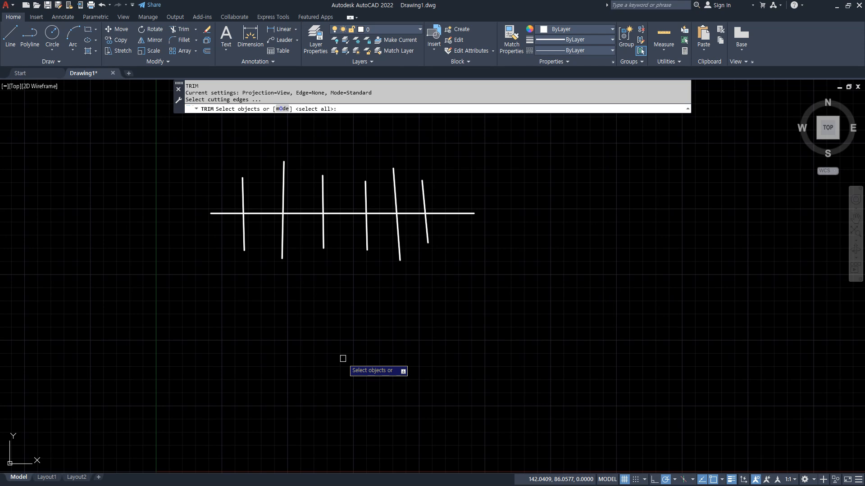
pyautogui.press('Return')
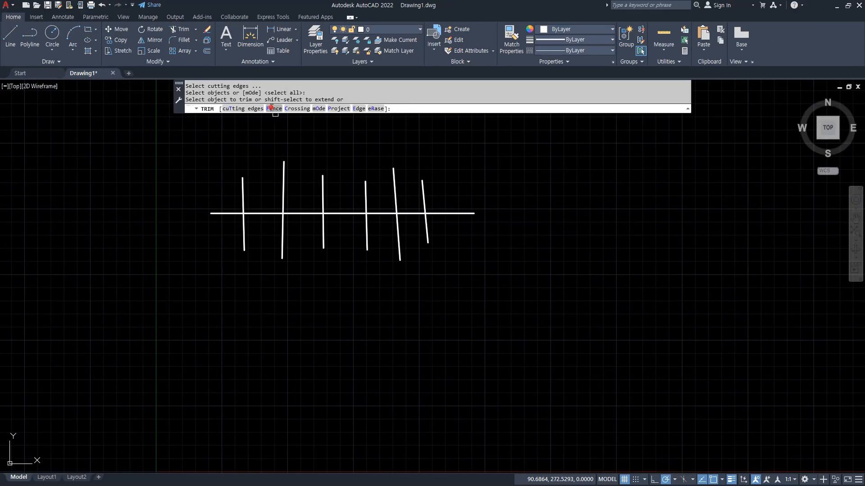
pyautogui.click(272, 111)
pyautogui.click(232, 204)
pyautogui.click(228, 234)
pyautogui.click(304, 230)
pyautogui.click(304, 195)
pyautogui.click(379, 195)
pyautogui.click(379, 229)
pyautogui.click(455, 224)
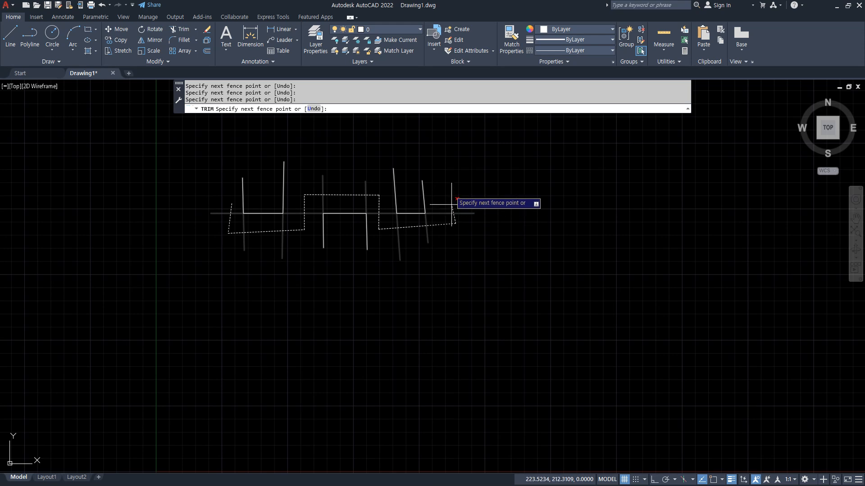
pyautogui.click(451, 170)
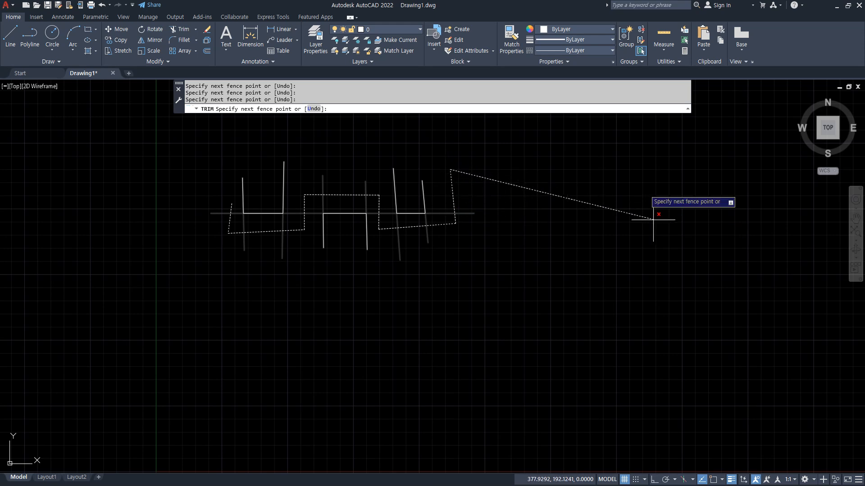
pyautogui.press('Return')
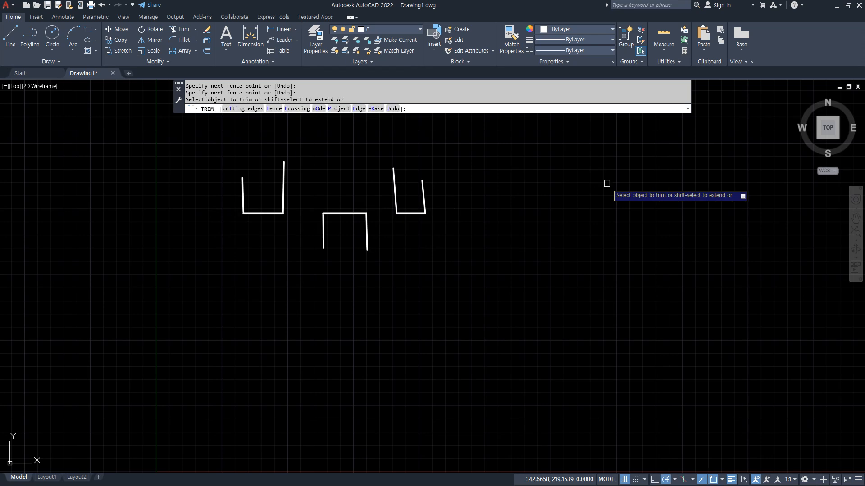
pyautogui.press('Return')
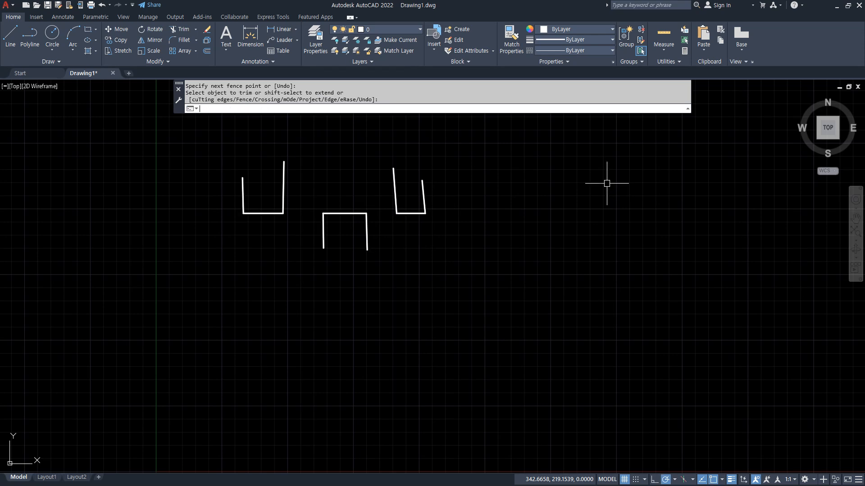
pyautogui.press('Escape')
pyautogui.hotkey('ctrl', 'z')
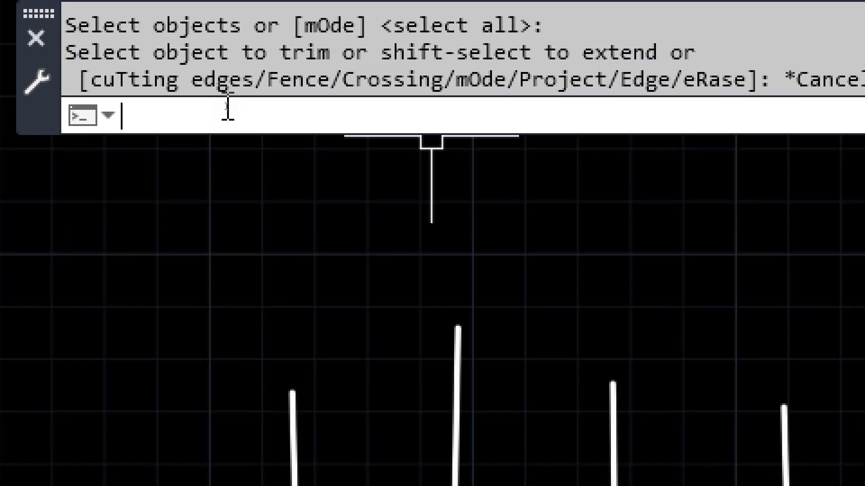
# Set the Trim command's mode to Quick
pyautogui.write('tr')
pyautogui.press('Return')
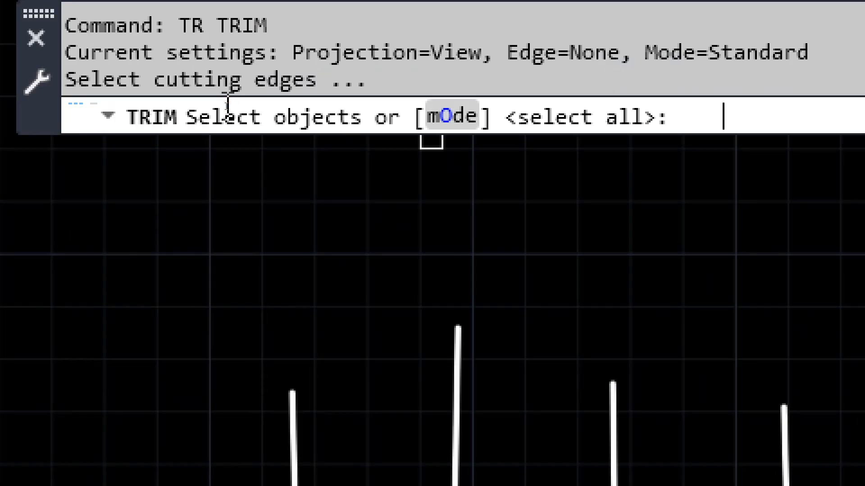
pyautogui.click(448, 117)
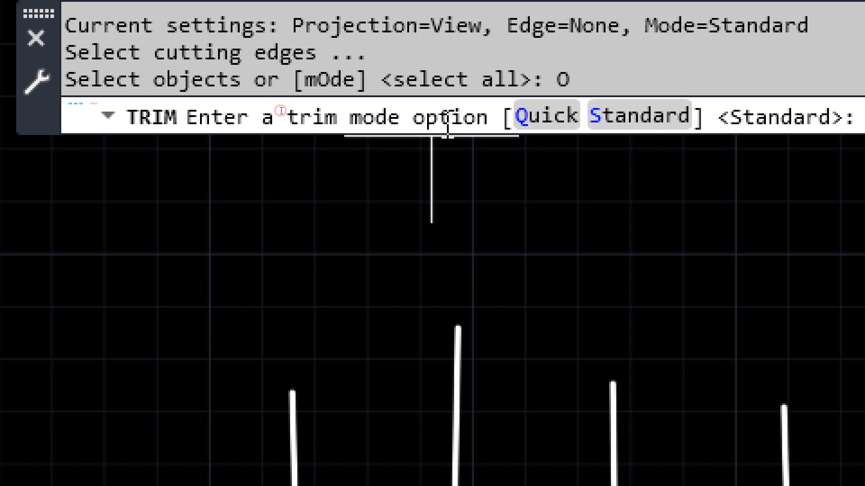
pyautogui.click(558, 115)
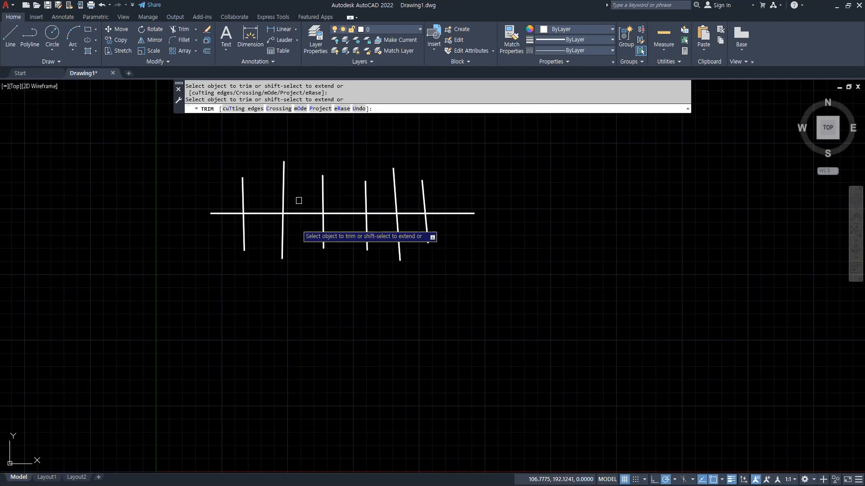
pyautogui.press('Escape')
# Trim the left end of the horizontal line by crossing it with a short fence
pyautogui.press('Return')
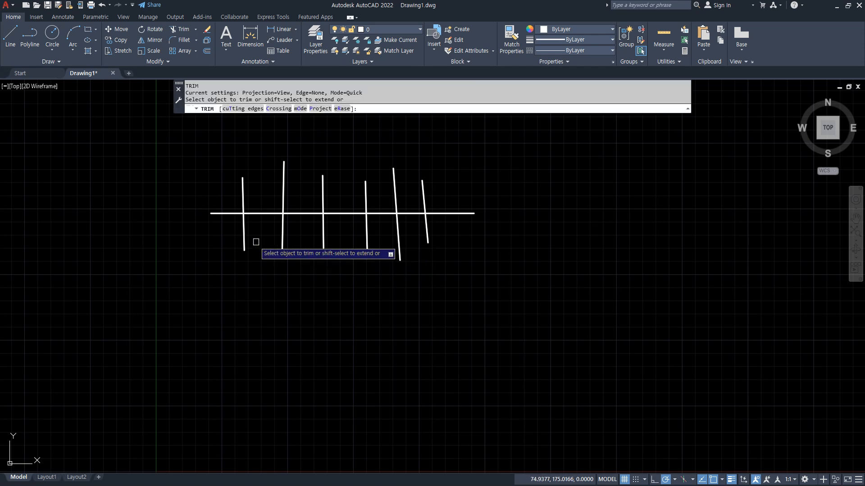
pyautogui.click(222, 194)
pyautogui.click(193, 234)
pyautogui.press('Return')
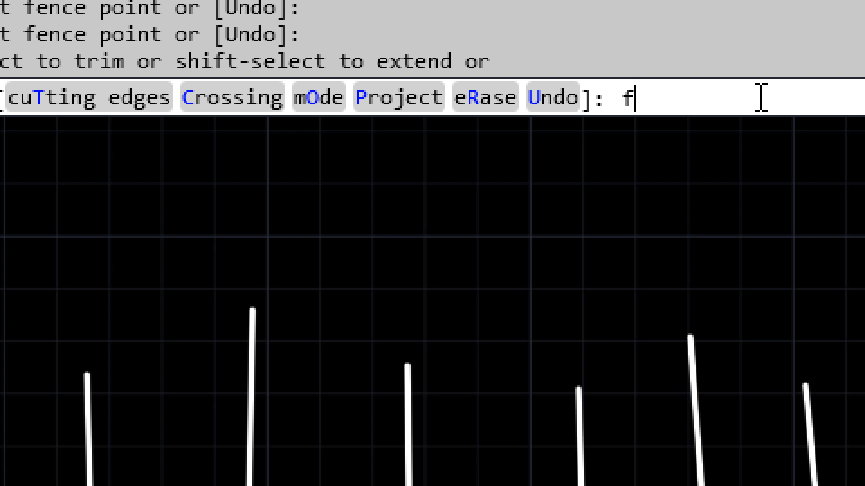
# Using Trim's Fence option in Quick mode, trim the remaining unwanted line parts with a zigzag fence from the horizontal line's right end
pyautogui.press('Return')
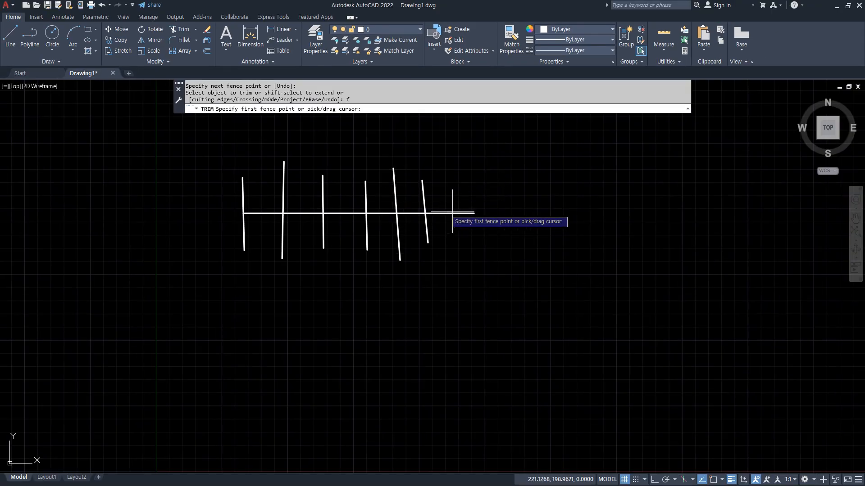
pyautogui.click(459, 199)
pyautogui.click(459, 226)
pyautogui.click(389, 228)
pyautogui.click(384, 203)
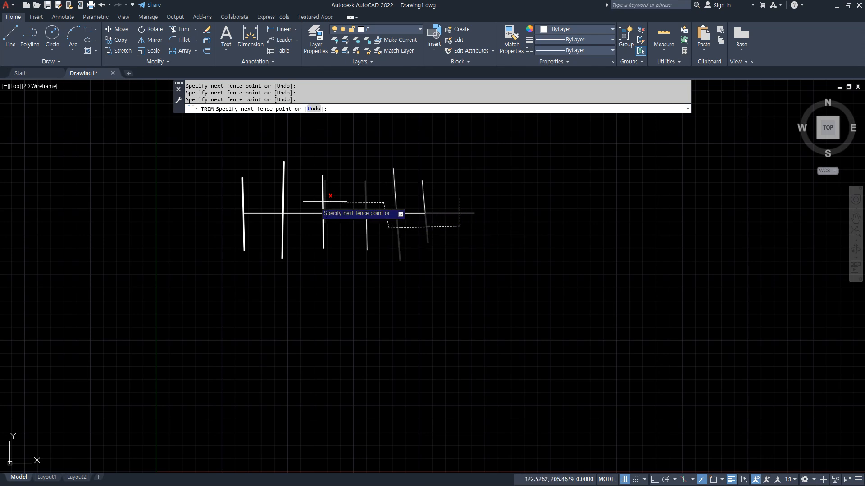
pyautogui.click(221, 226)
pyautogui.press('Return')
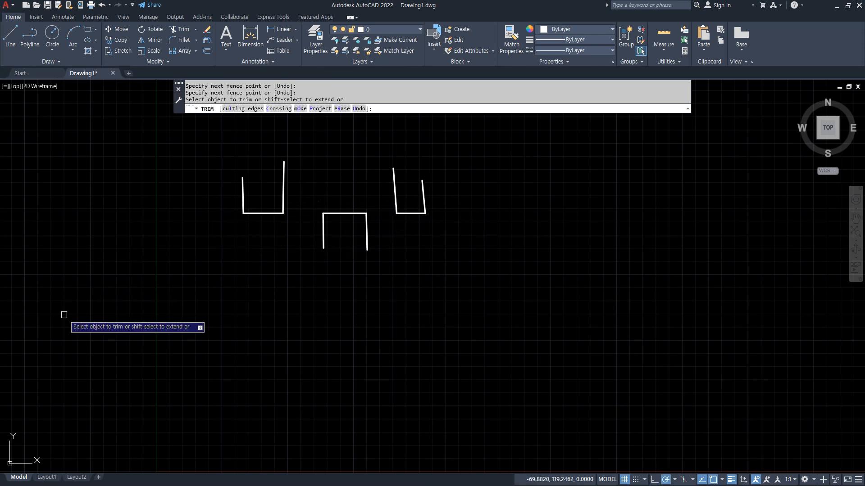
pyautogui.press('Return')
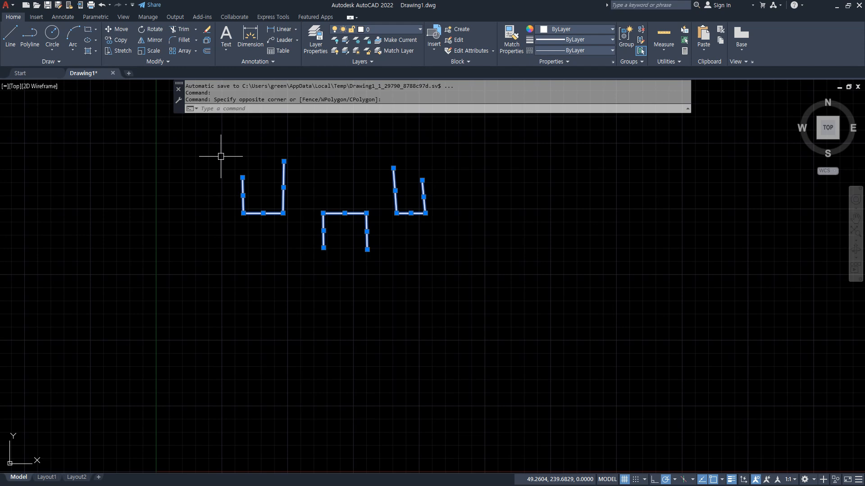
# Erase all the trimmed line pieces from the drawing
pyautogui.write('e')
pyautogui.press('Return')
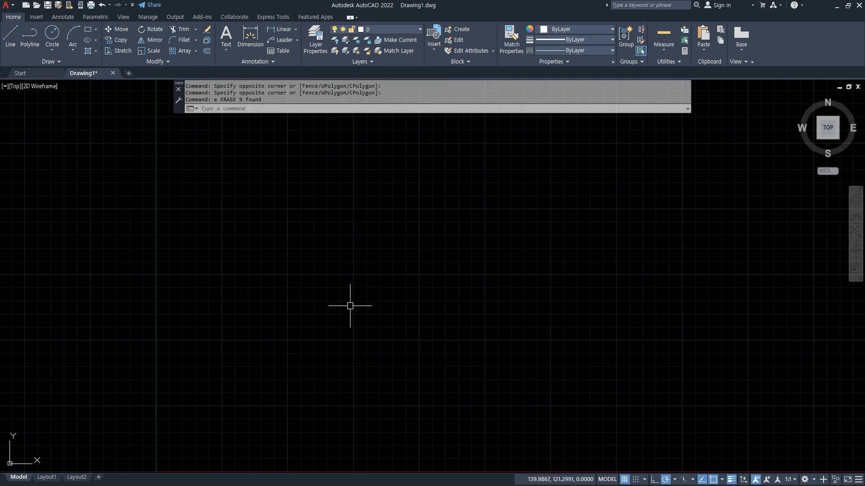
# Draw a long, nearly vertical line in the middle of the drawing area and a short, nearly horizontal line left of it
pyautogui.write('L')
pyautogui.press('Return')
pyautogui.click(388, 209)
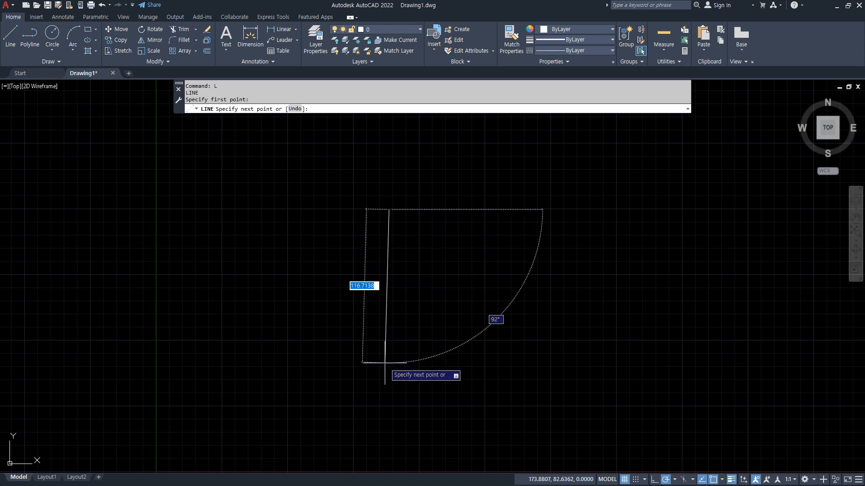
pyautogui.click(395, 389)
pyautogui.press('Return')
pyautogui.press('Return')
pyautogui.click(196, 296)
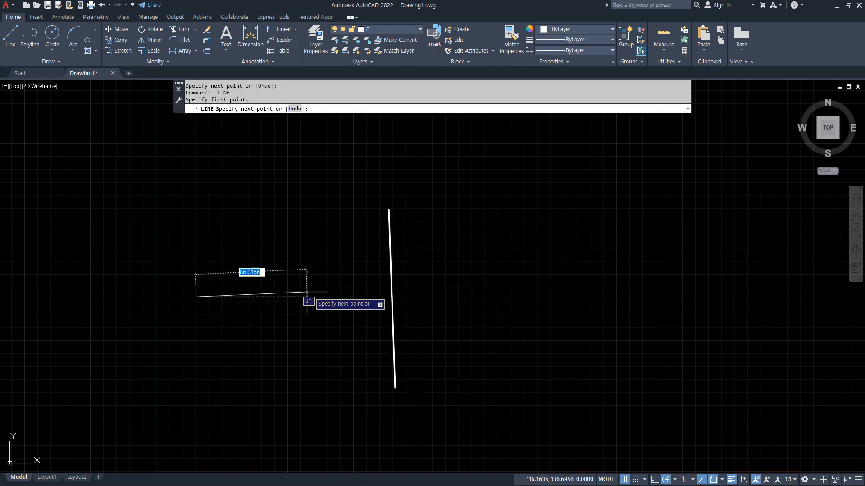
pyautogui.click(311, 292)
pyautogui.press('Return')
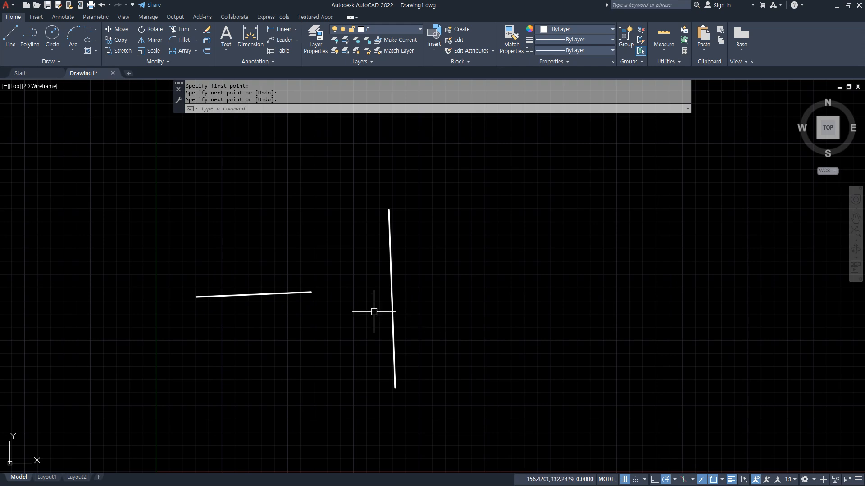
# Draw three more separate, nearly vertical lines side by side to the right of the first one
pyautogui.press('Return')
pyautogui.click(444, 170)
pyautogui.click(471, 388)
pyautogui.press('Return')
pyautogui.press('Return')
pyautogui.click(515, 199)
pyautogui.click(533, 403)
pyautogui.press('Return')
pyautogui.press('Return')
pyautogui.click(577, 217)
pyautogui.click(583, 380)
pyautogui.press('Return')
# Draw a long horizontal line above the four vertical lines, spanning past them on both sides
pyautogui.press('Return')
pyautogui.scroll(-2, 571, 340)
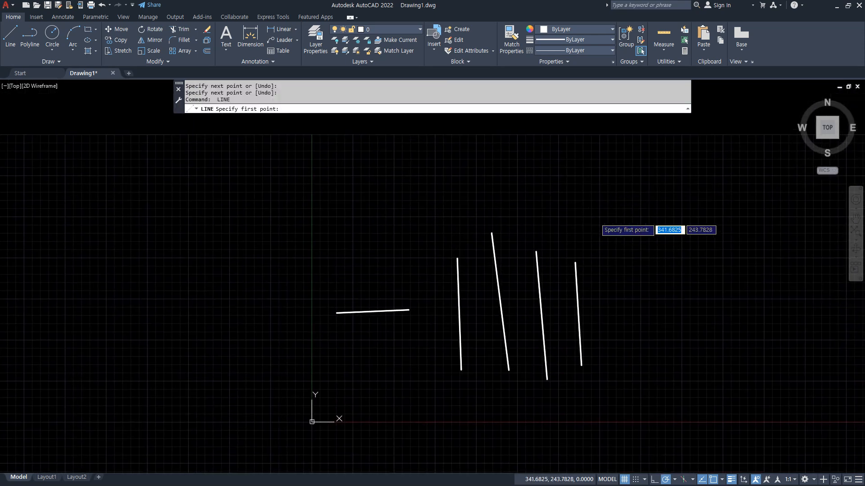
pyautogui.click(619, 179)
pyautogui.click(339, 180)
pyautogui.press('Return')
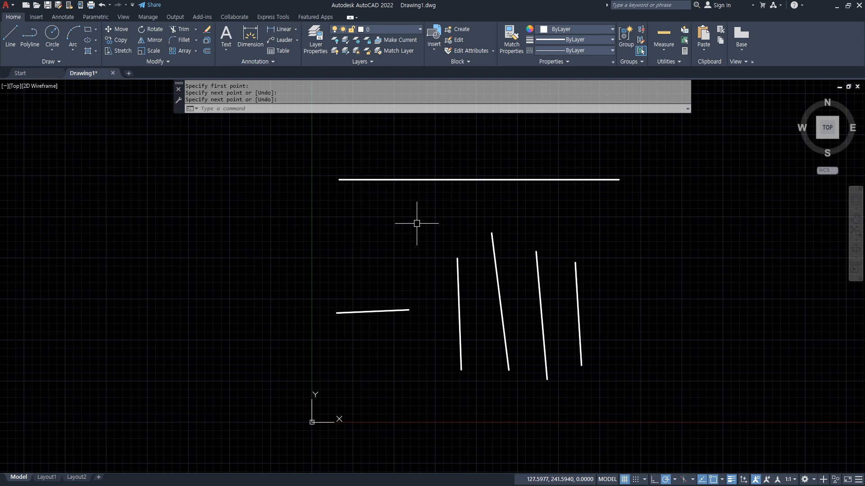
# Extend the short horizontal line across the vertical lines one after another until it reaches the fourth
pyautogui.write('ex')
pyautogui.press('Return')
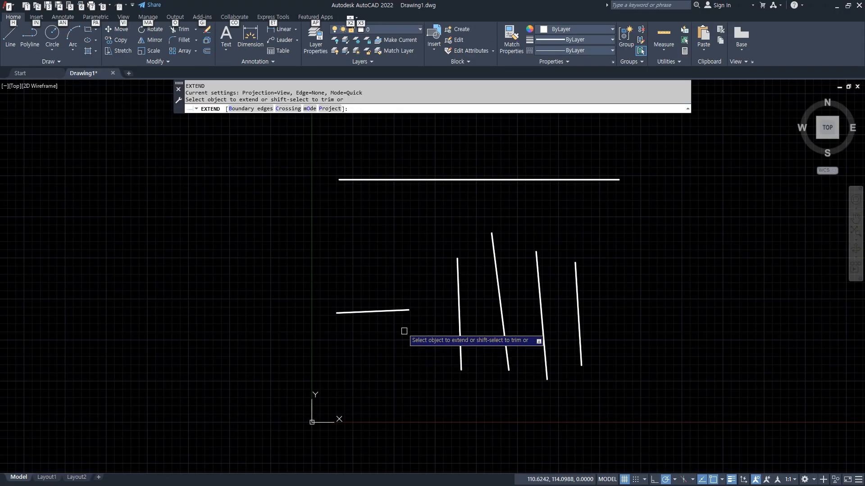
pyautogui.click(400, 311)
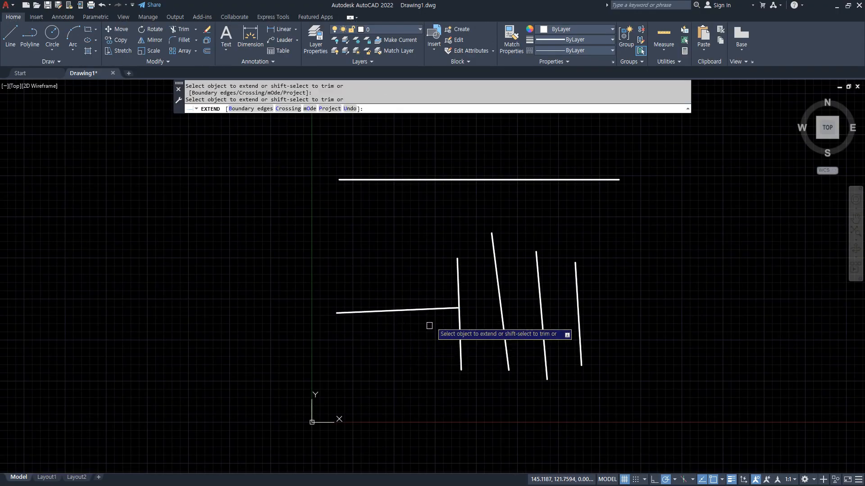
pyautogui.click(434, 310)
pyautogui.moveTo(474, 312); pyautogui.dragTo(477, 302)
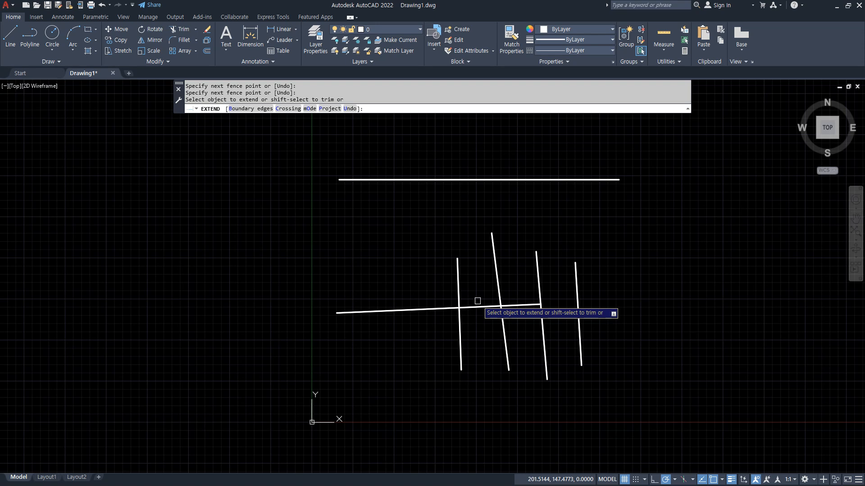
pyautogui.click(524, 302)
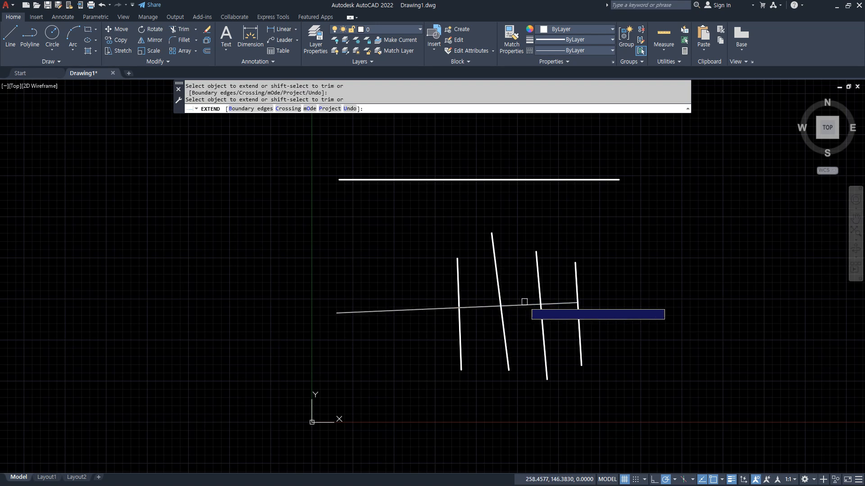
# Extend the four vertical lines up to the long horizontal line with a fence, and undo the whole Extend operation
pyautogui.click(604, 273)
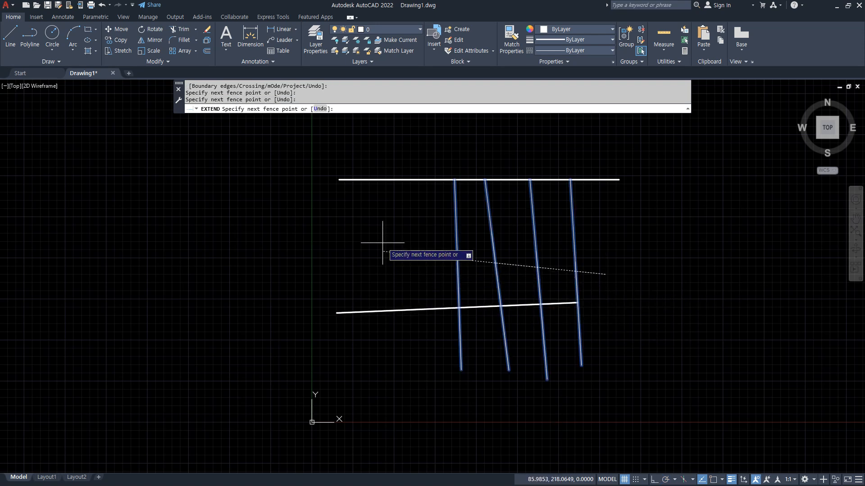
pyautogui.click(383, 270)
pyautogui.press('Return')
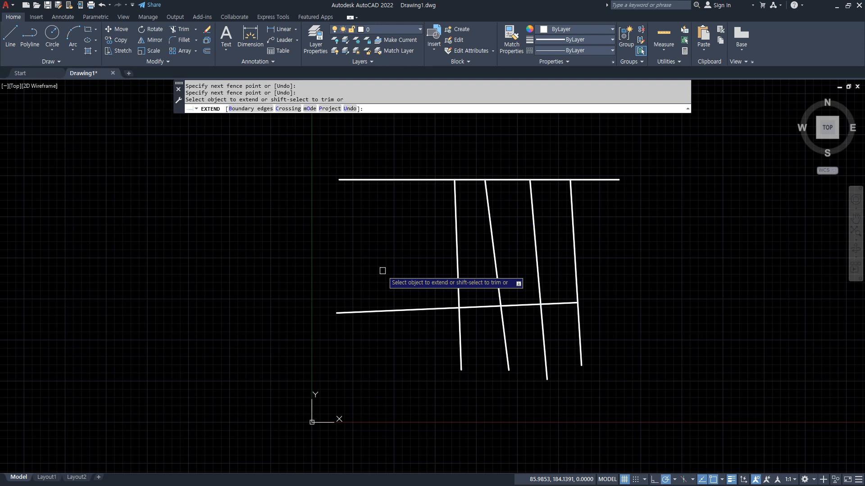
pyautogui.press('Escape')
pyautogui.hotkey('ctrl', 'z')
pyautogui.click(382, 270)
pyautogui.press('Escape')
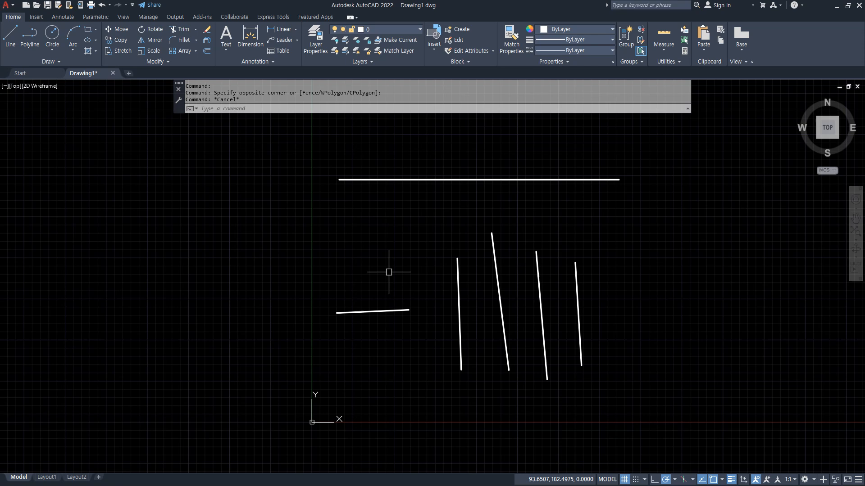
# Extend the short horizontal line to the third vertical line as the only boundary edge, and undo the Extend operation
pyautogui.press('Return')
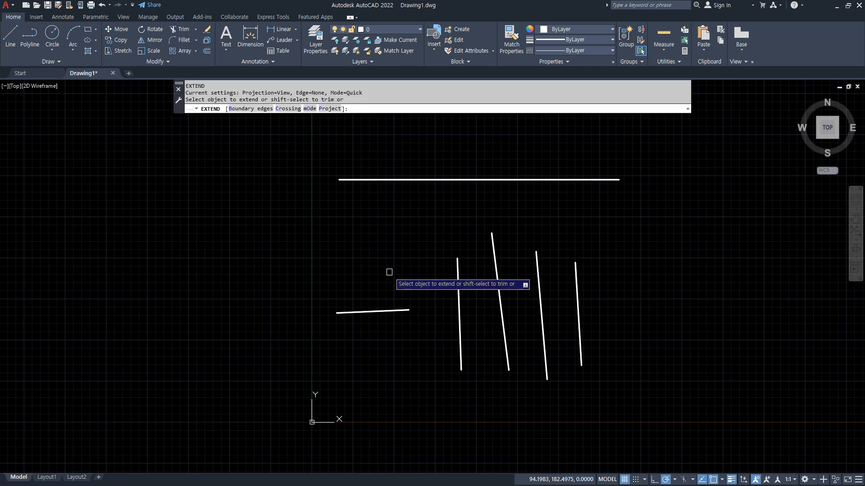
pyautogui.click(252, 108)
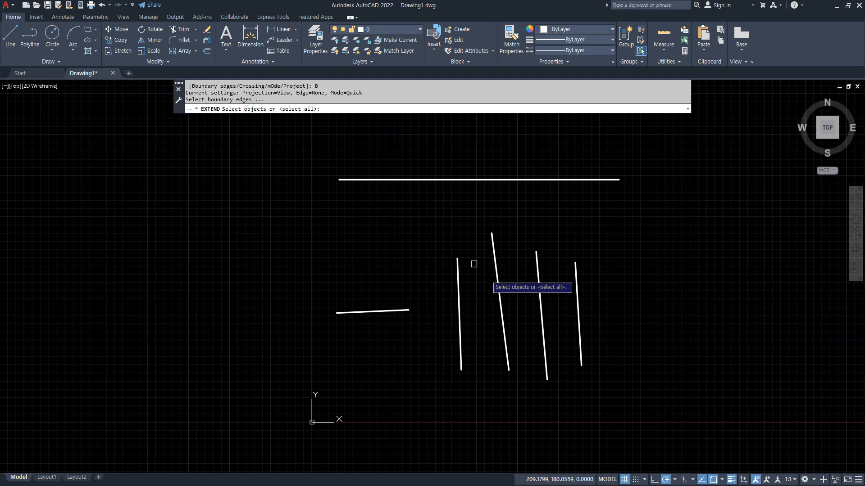
pyautogui.click(541, 294)
pyautogui.press('Return')
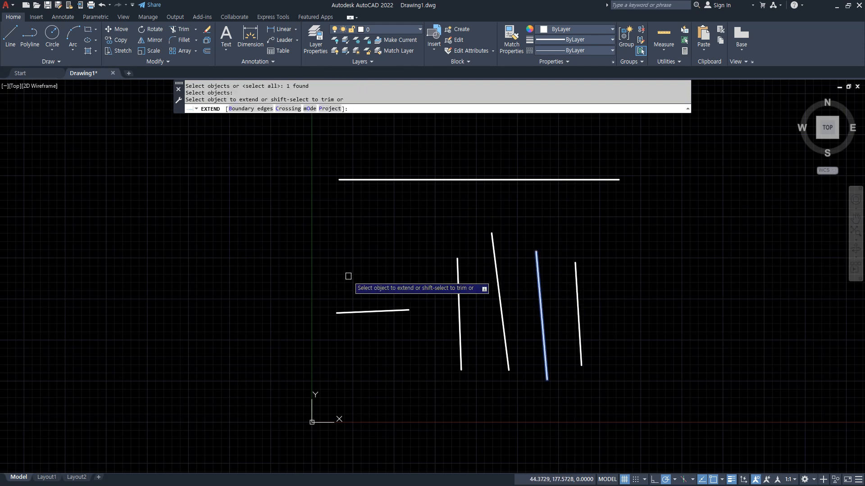
pyautogui.click(376, 310)
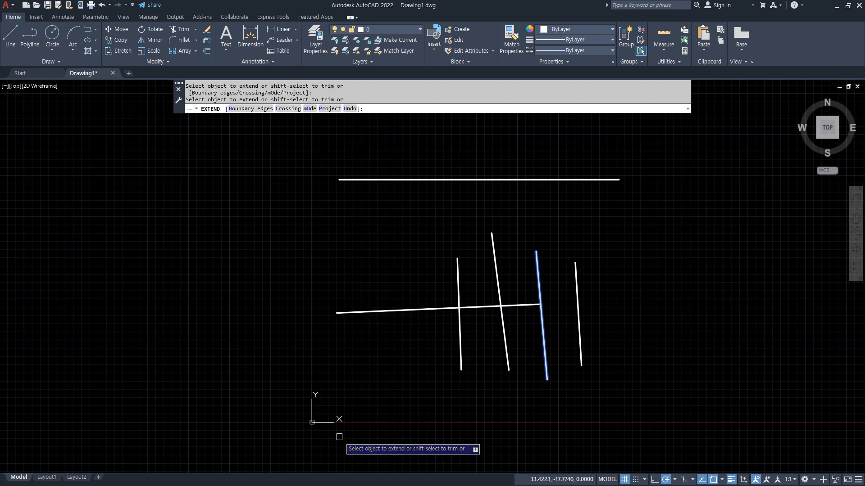
pyautogui.press('Escape')
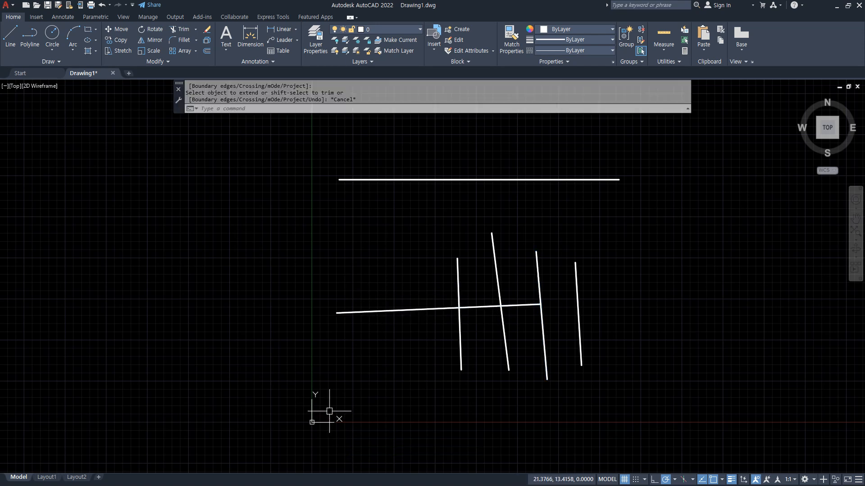
pyautogui.hotkey('ctrl', 'z')
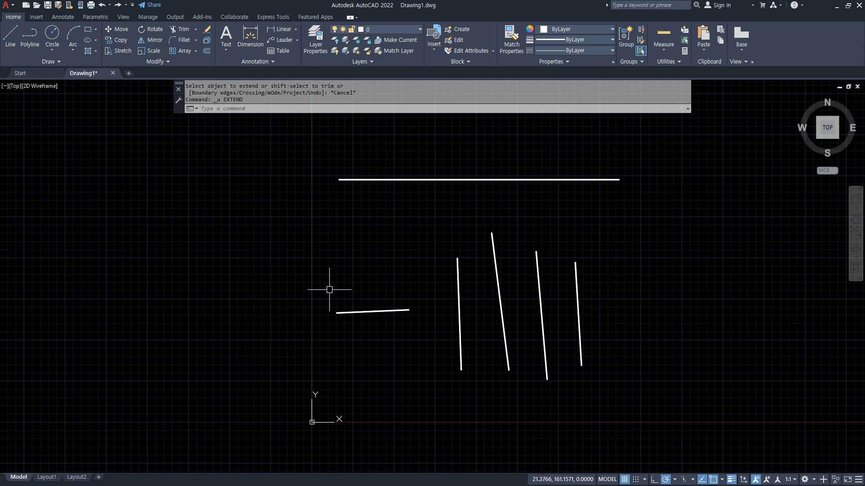
# Extend the four vertical lines up to the long horizontal line with a crossing window, and undo the Extend operation
pyautogui.press('Return')
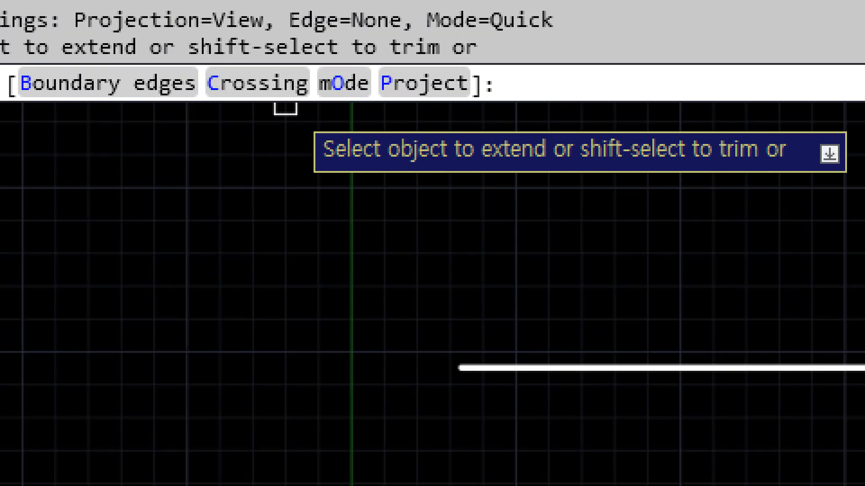
pyautogui.click(271, 90)
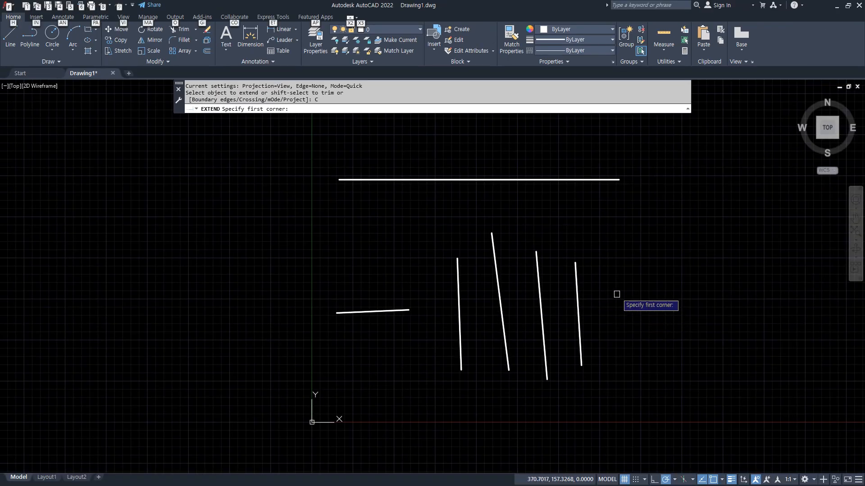
pyautogui.click(617, 286)
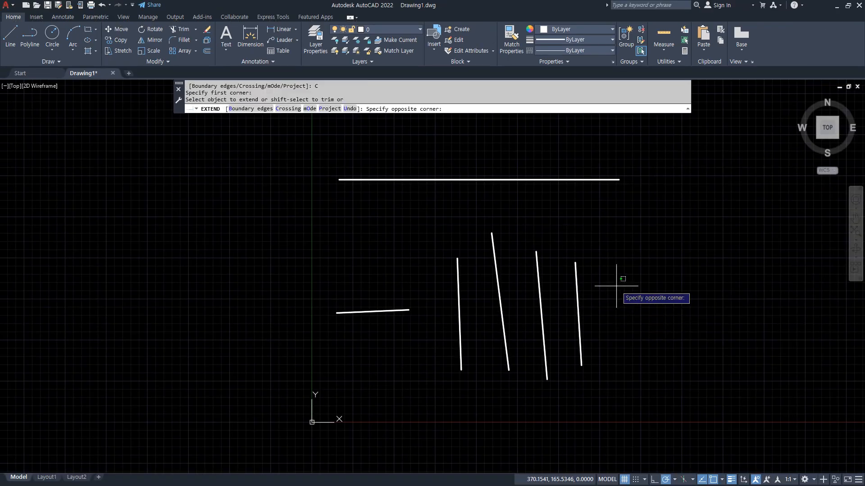
pyautogui.click(356, 238)
pyautogui.press('Return')
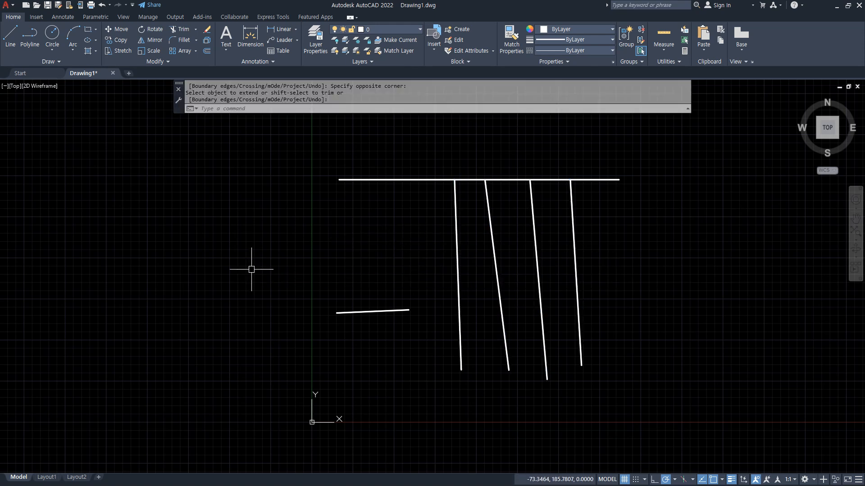
pyautogui.hotkey('ctrl', 'z')
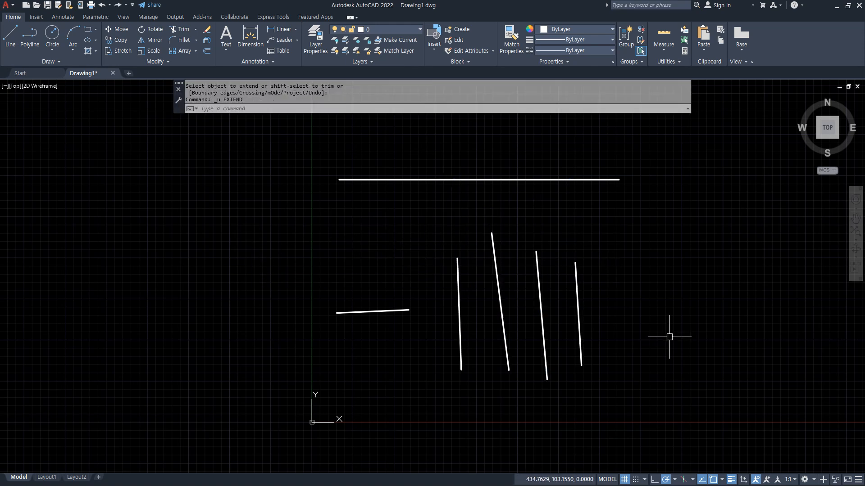
# Switch the Extend command's mode from Quick to Standard and leave the command
pyautogui.write('ex')
pyautogui.press('Return')
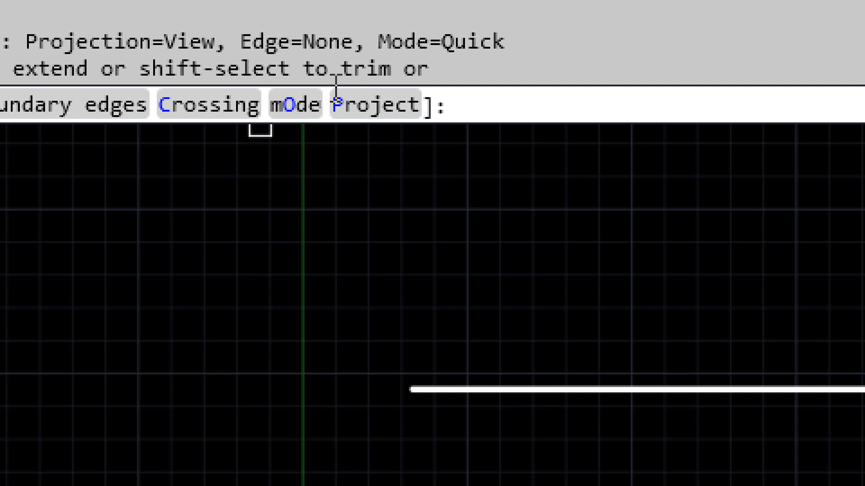
pyautogui.click(306, 107)
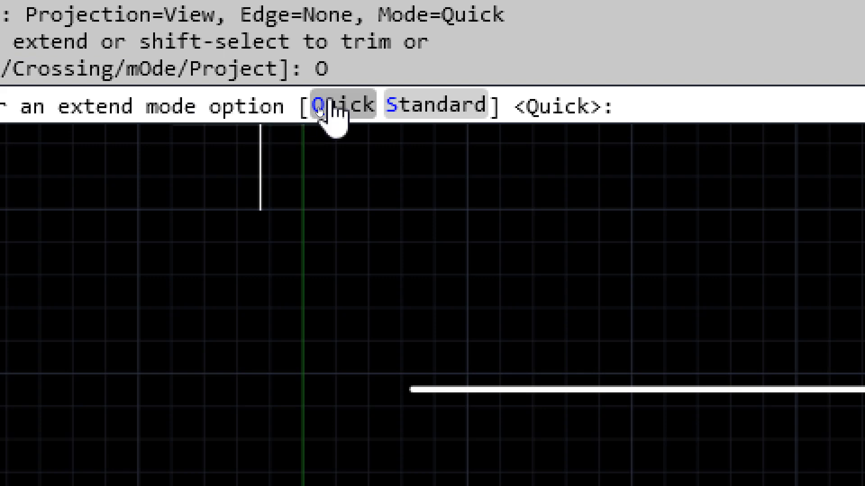
pyautogui.click(418, 107)
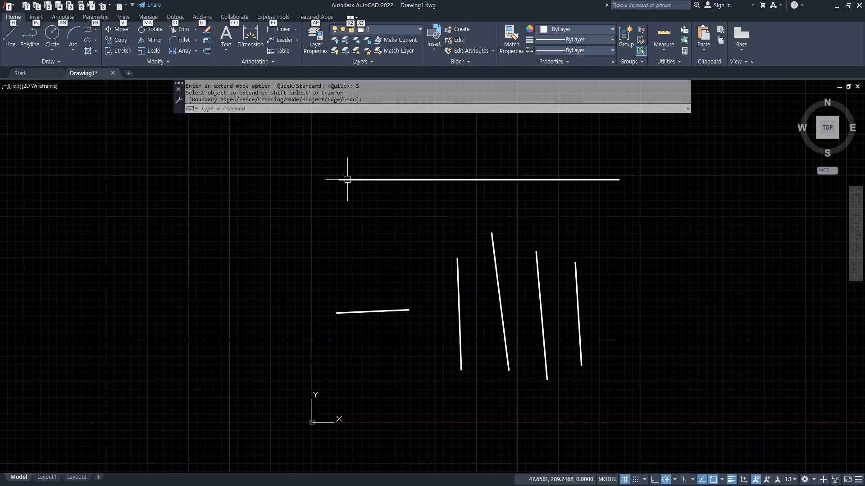
pyautogui.press('Escape')
pyautogui.press('Escape')
# Extend the short horizontal line to the third vertical line, using only that line as the boundary edge
pyautogui.write('ex')
pyautogui.press('space')
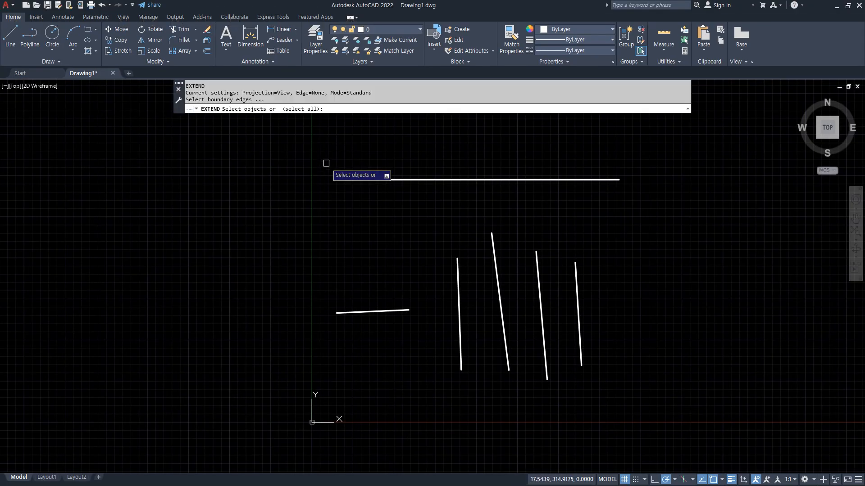
pyautogui.click(541, 299)
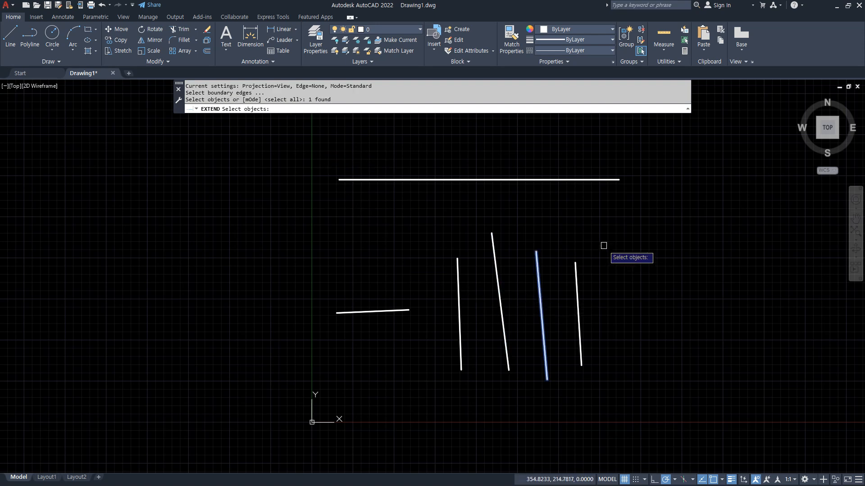
pyautogui.press('Return')
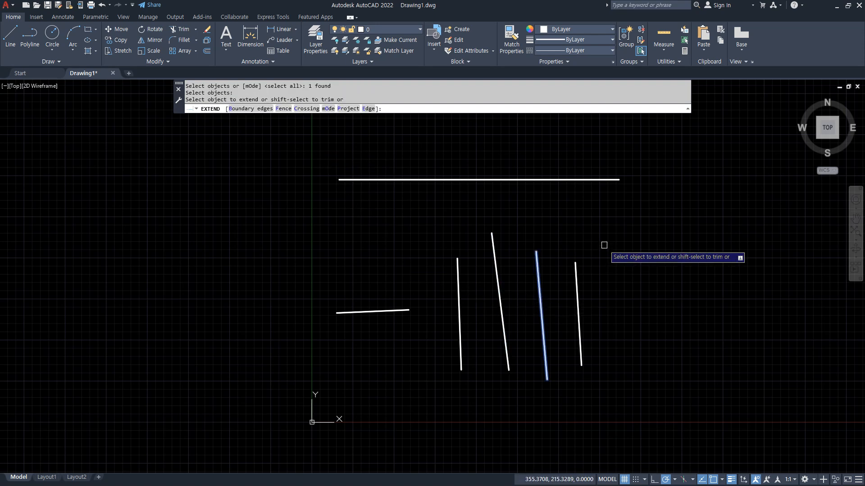
pyautogui.click(397, 310)
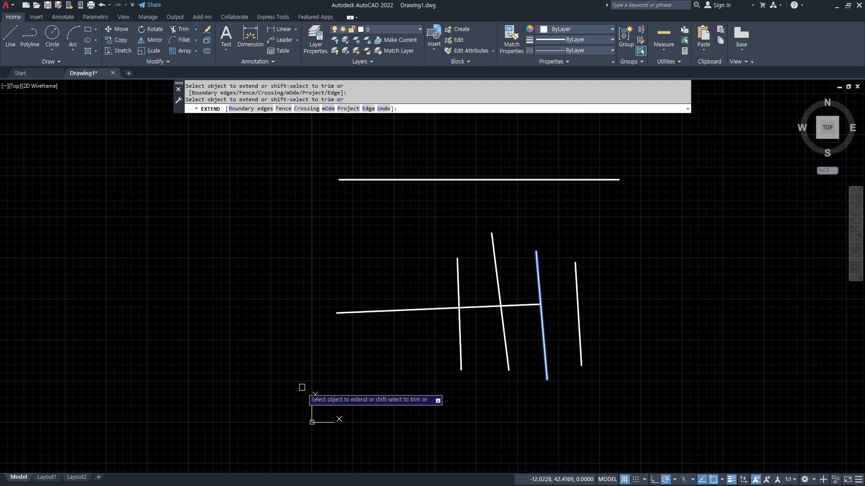
pyautogui.press('Return')
# Extend the four vertical lines up to the long horizontal line as boundary edge, selecting them with a crossing window
pyautogui.press('Return')
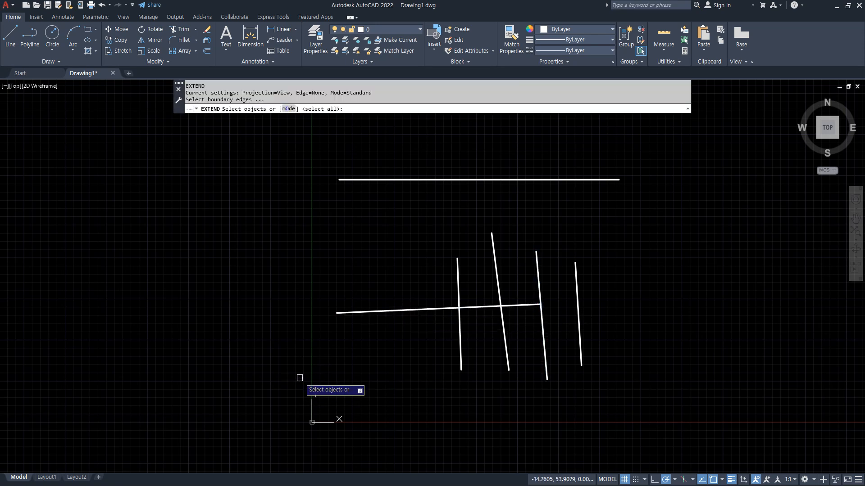
pyautogui.click(374, 179)
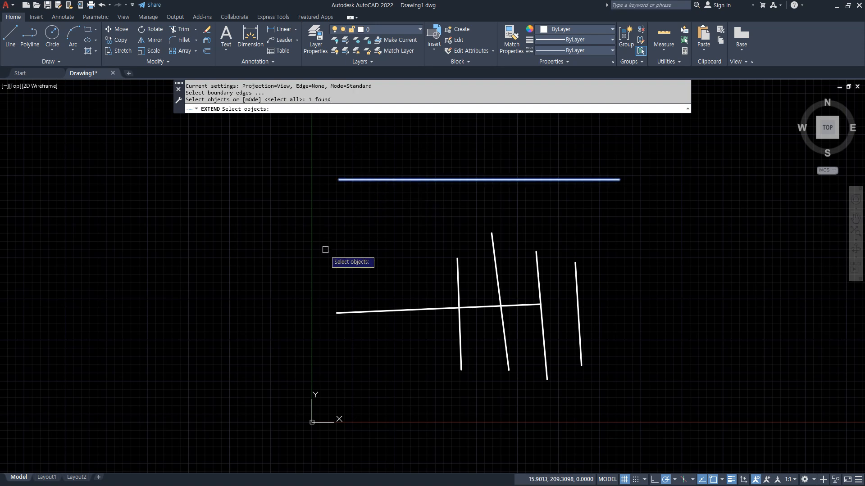
pyautogui.press('Return')
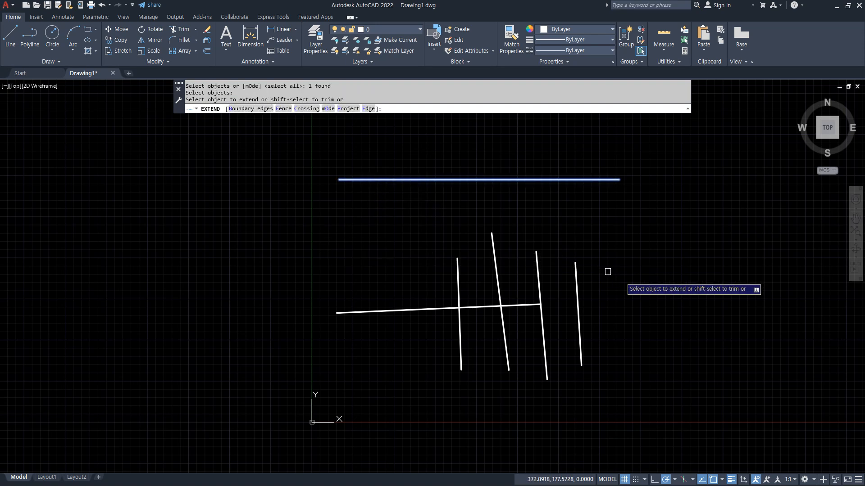
pyautogui.click(647, 289)
pyautogui.click(363, 243)
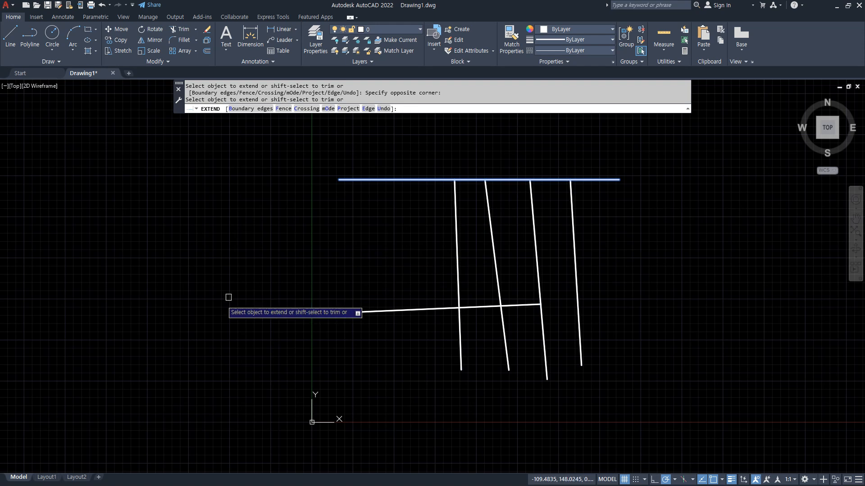
pyautogui.press('Return')
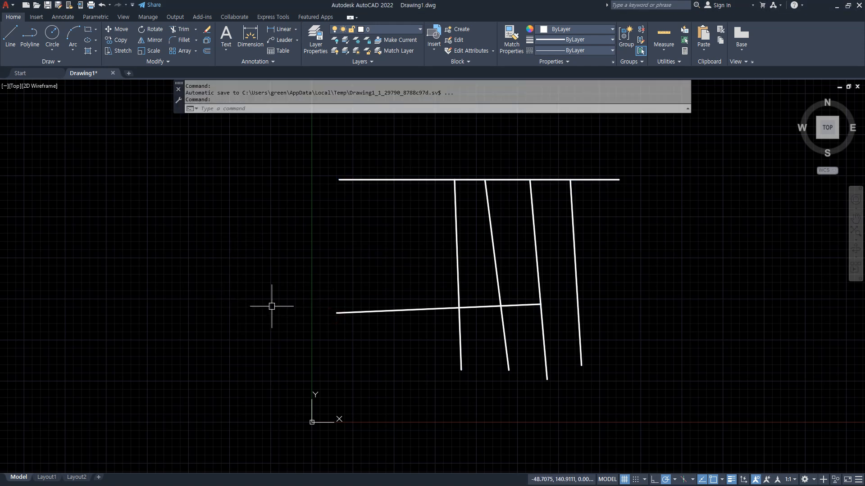
# Draw a steep, nearly vertical line in the empty space to the left of the existing lines
pyautogui.moveTo(272, 303); pyautogui.dragTo(309, 276, button='middle')
pyautogui.write('L')
pyautogui.press('Return')
pyautogui.click(274, 191)
pyautogui.click(286, 369)
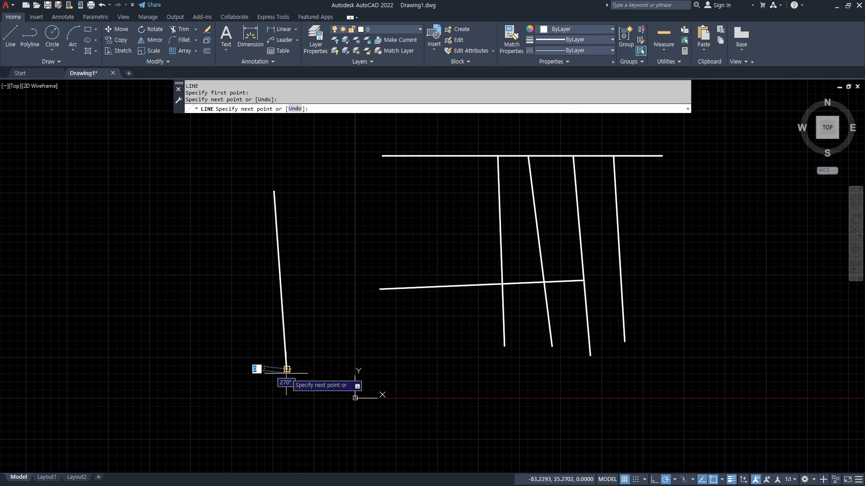
pyautogui.press('Return')
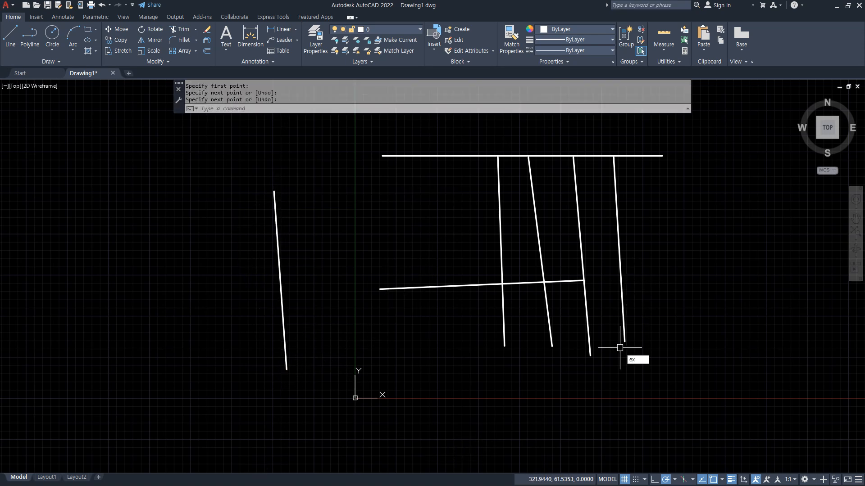
# Extend the lower horizontal line at both ends with all objects as boundary edges, and undo the Extend operation
pyautogui.write('ex')
pyautogui.press('Return')
pyautogui.press('Return')
pyautogui.click(563, 283)
pyautogui.click(441, 283)
pyautogui.click(428, 297)
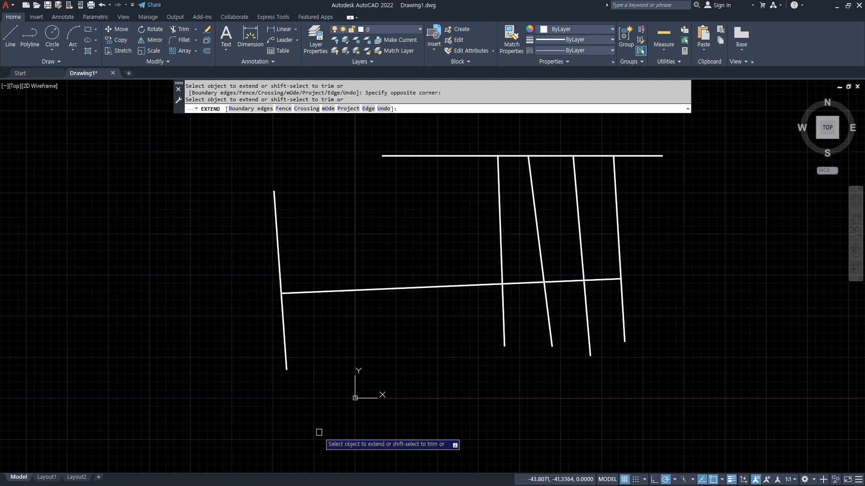
pyautogui.press('Escape')
pyautogui.hotkey('ctrl', 'z')
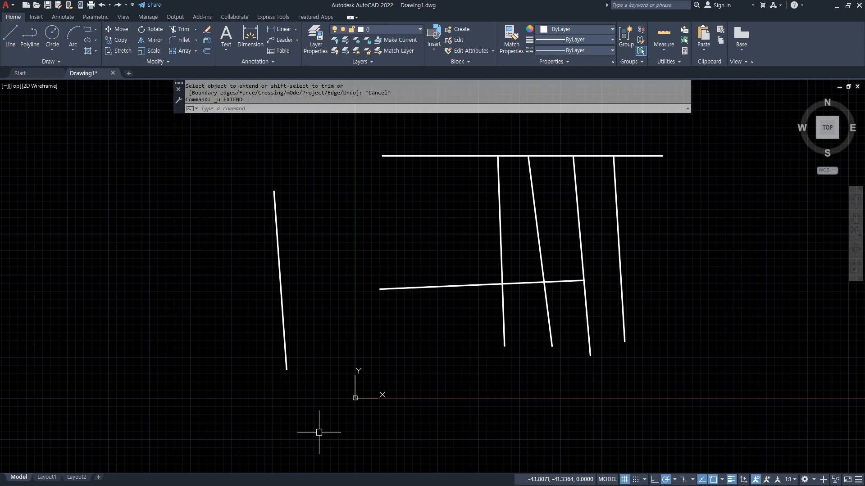
# Erase the separate steep line to the left of the other lines
pyautogui.click(292, 253)
pyautogui.click(233, 284)
pyautogui.write('e')
pyautogui.press('Return')
pyautogui.moveTo(306, 337)
pyautogui.mouseDown()
pyautogui.moveTo(284, 246)
pyautogui.moveTo(284, 378)
pyautogui.mouseUp()
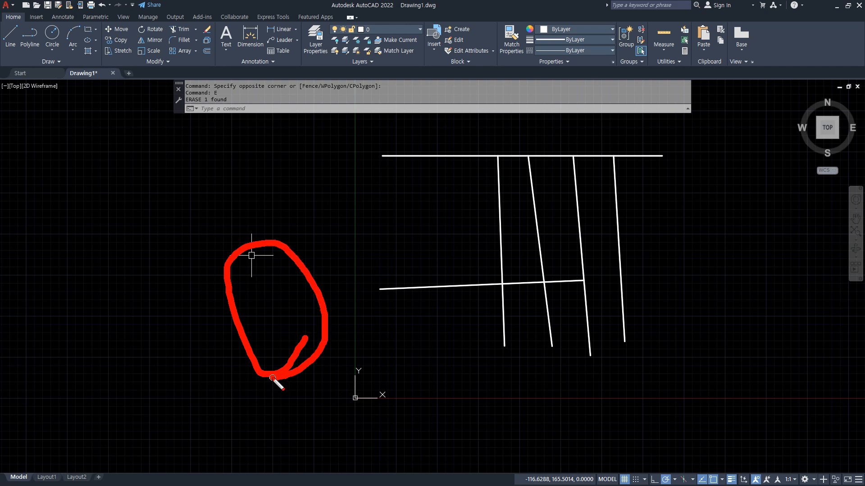
pyautogui.press('Escape')
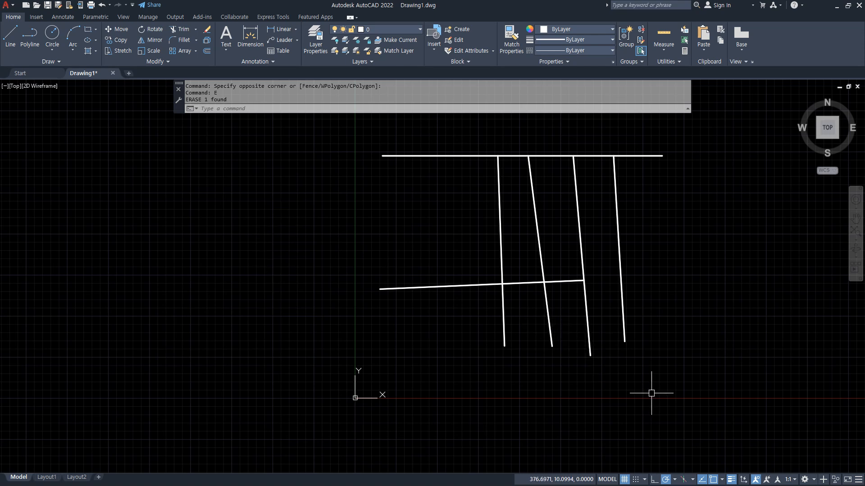
pyautogui.click(702, 399)
pyautogui.press('Escape')
pyautogui.press('Escape')
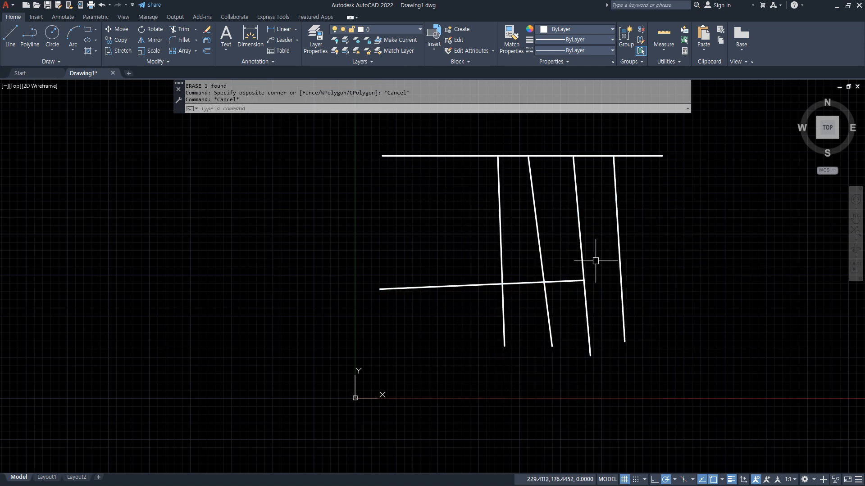
# Extend the lower horizontal line to the fourth vertical line, accepting all objects as boundary edges
pyautogui.write('ex')
pyautogui.press('Return')
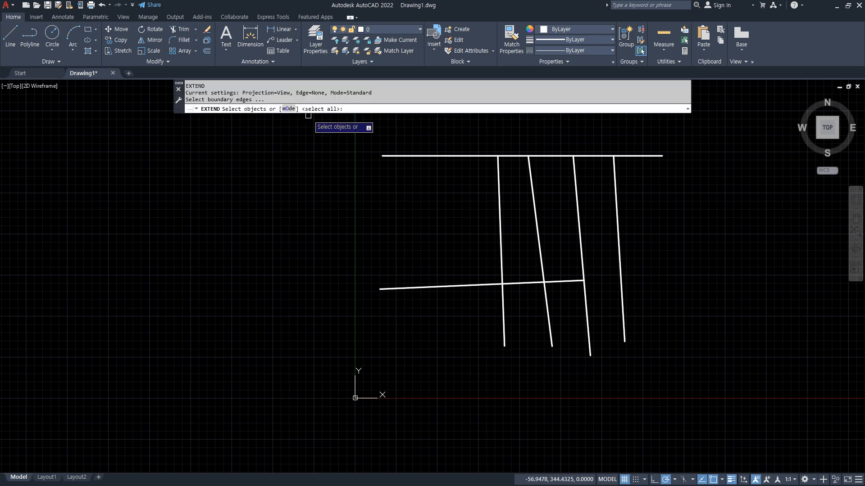
pyautogui.press('alt')
pyautogui.click(384, 106)
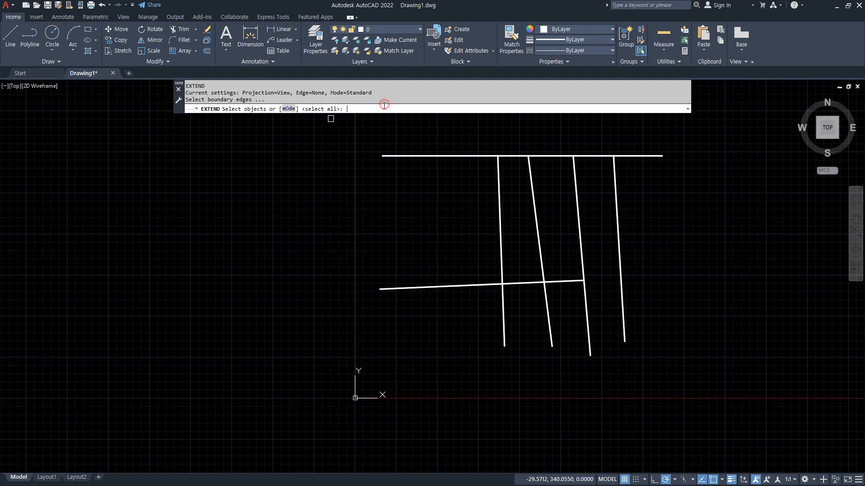
pyautogui.press('Return')
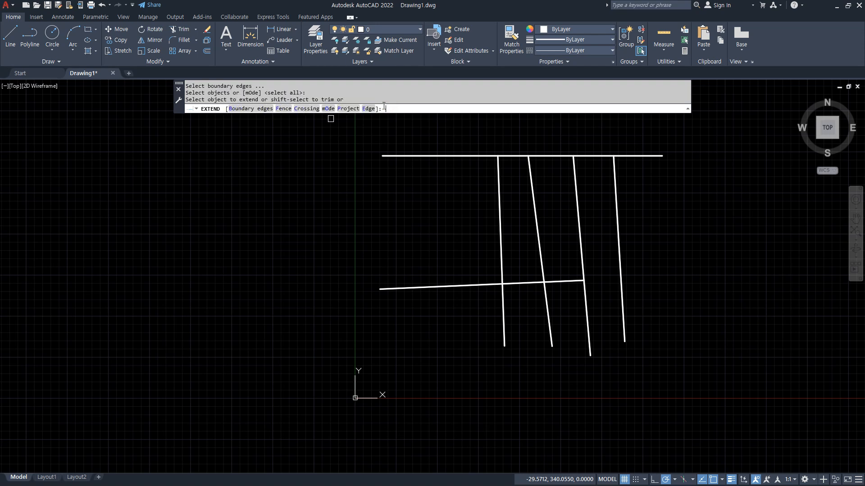
pyautogui.click(569, 284)
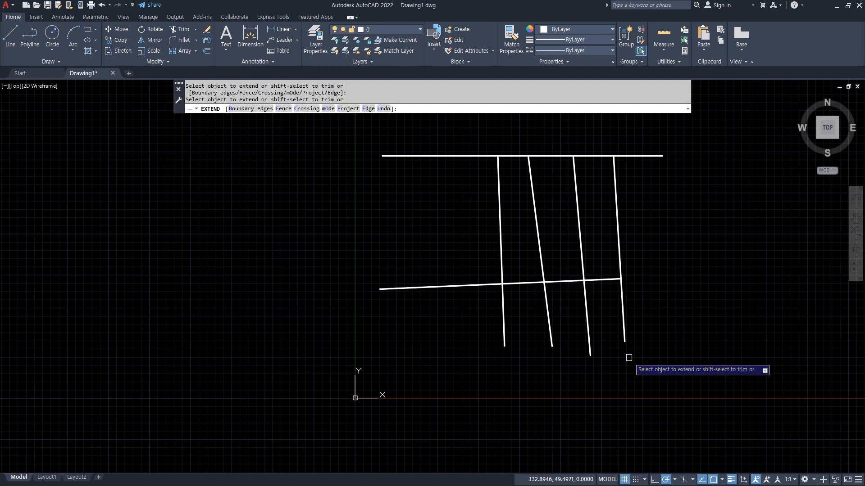
pyautogui.press('Escape')
# Draw three long, roughly horizontal lines one below another beneath the four vertical lines
pyautogui.moveTo(646, 348); pyautogui.dragTo(535, 342, button='middle')
pyautogui.write('L')
pyautogui.press('Return')
pyautogui.click(289, 359)
pyautogui.click(642, 359)
pyautogui.press('Return')
pyautogui.press('Return')
pyautogui.click(299, 386)
pyautogui.click(668, 393)
pyautogui.press('Return')
pyautogui.press('Return')
pyautogui.click(311, 424)
pyautogui.click(665, 431)
pyautogui.press('Return')
# Draw a long steep line to the right of all the others, spanning their full height
pyautogui.press('Return')
pyautogui.click(735, 441)
pyautogui.click(697, 117)
pyautogui.press('Return')
# Extend the three lowest horizontal lines one by one to the long steep line, with all objects as boundary edges
pyautogui.write('ex')
pyautogui.press('Return')
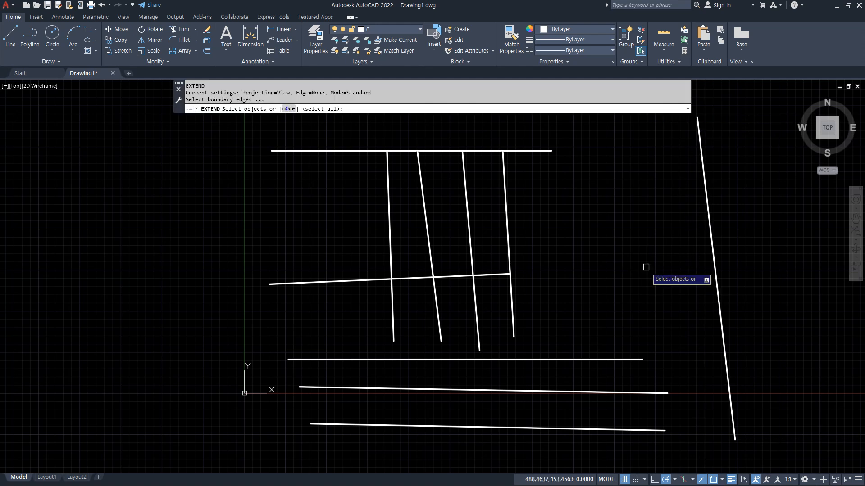
pyautogui.press('Return')
pyautogui.click(633, 431)
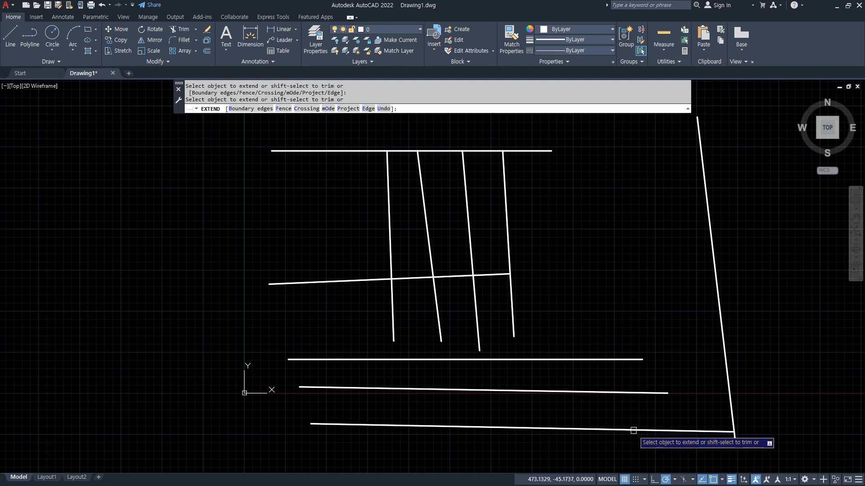
pyautogui.click(630, 392)
pyautogui.click(625, 360)
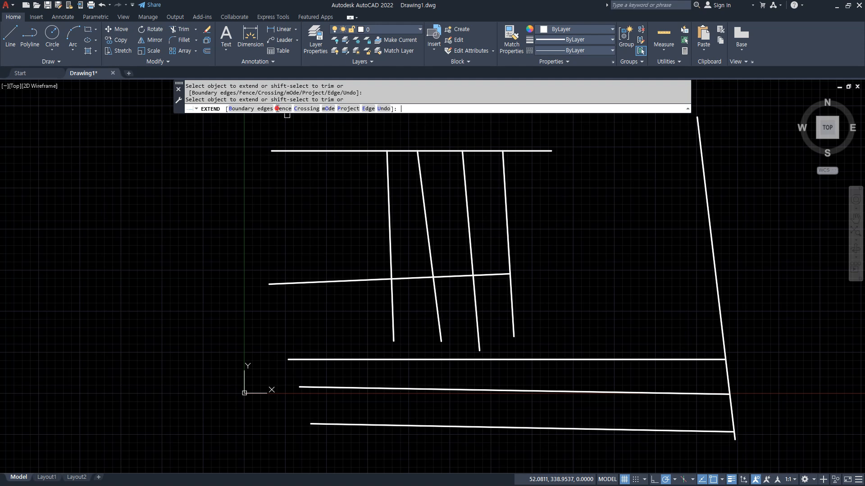
# Extend the four vertical lines down to the nearest line below and the two upper horizontal lines to the steep line, using a three-point fence
pyautogui.click(278, 109)
pyautogui.click(560, 328)
pyautogui.click(330, 327)
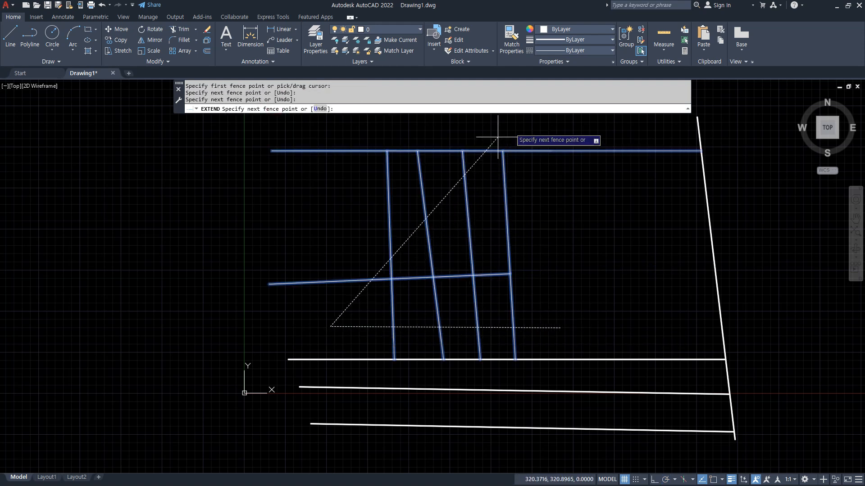
pyautogui.click(511, 129)
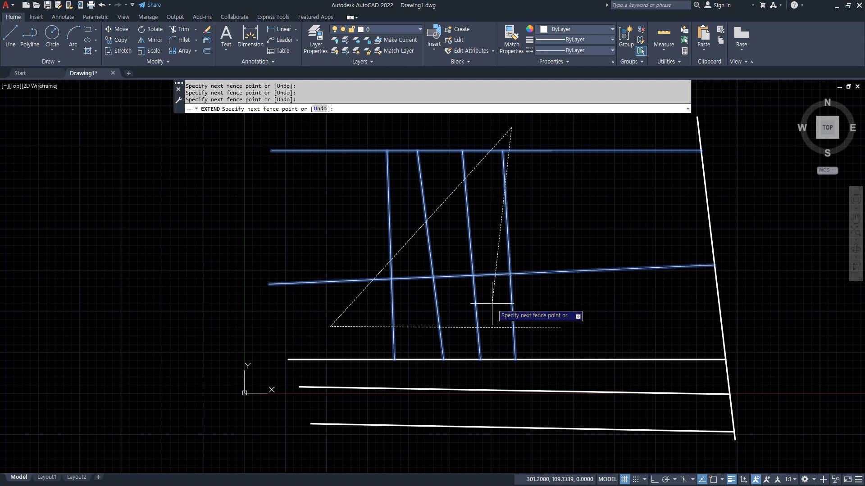
pyautogui.press('Return')
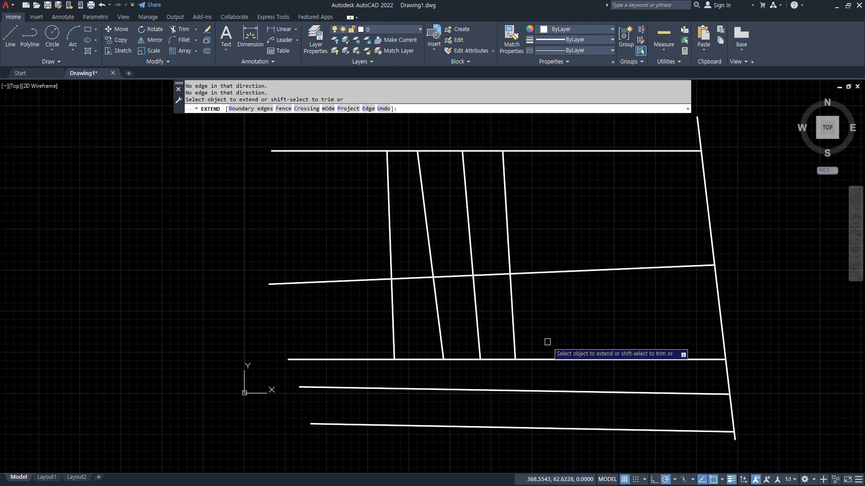
pyautogui.press('Return')
# Set the Extend command's mode to Quick and leave the command
pyautogui.write('e')
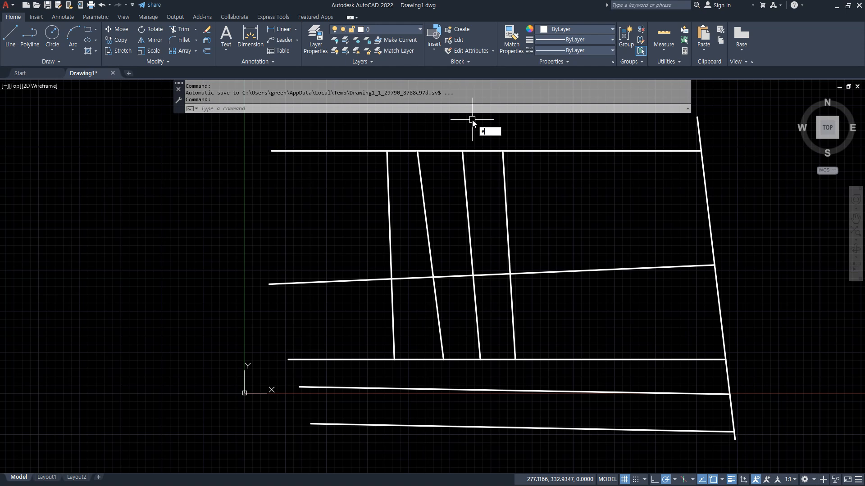
pyautogui.write('x')
pyautogui.press('Return')
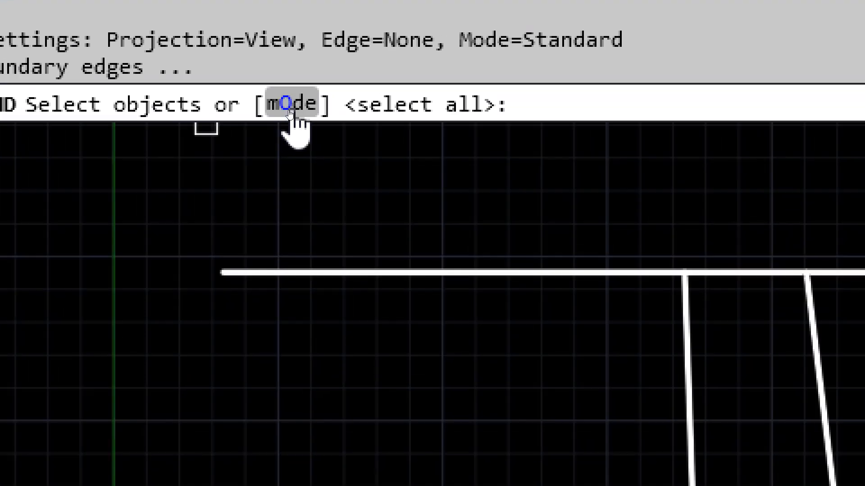
pyautogui.click(287, 109)
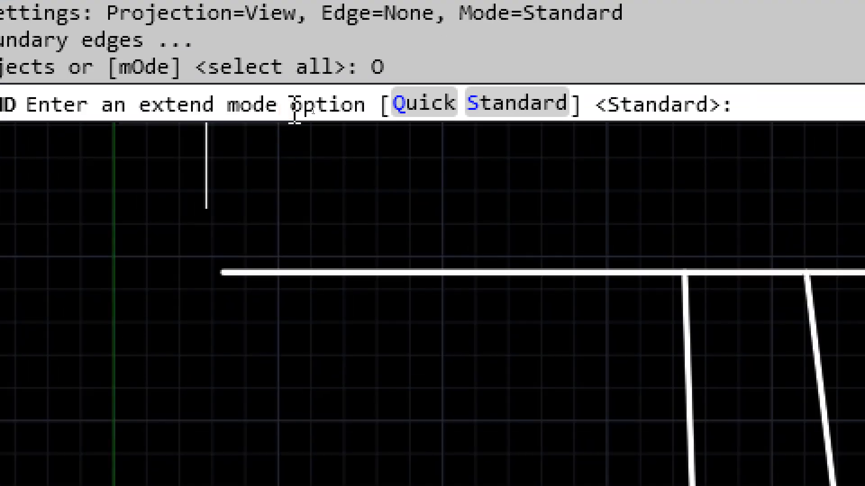
pyautogui.click(412, 108)
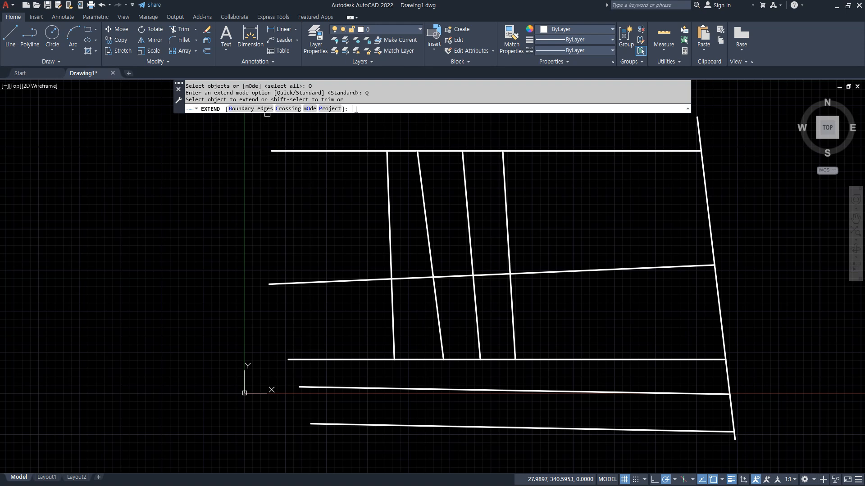
pyautogui.press('Escape')
# Check the outer square's dimensions on the reference image and move its window out of the drawing area
pyautogui.scroll(-4, 558, 309)
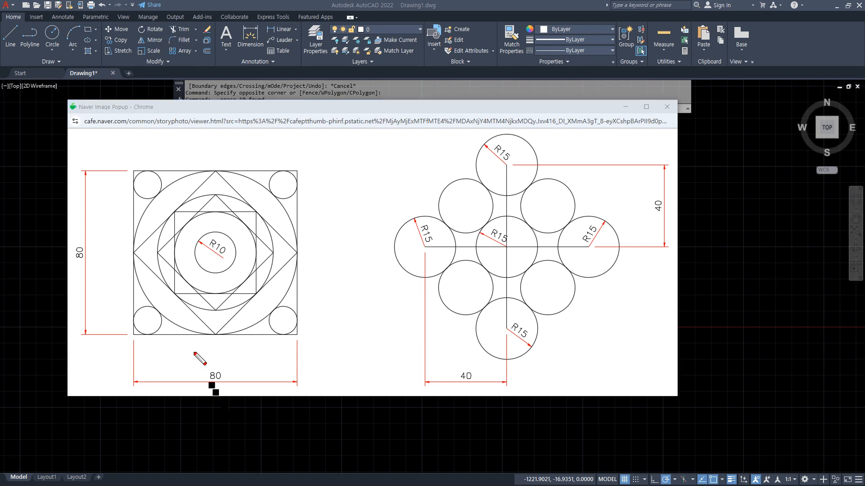
pyautogui.moveTo(206, 394)
pyautogui.mouseDown()
pyautogui.moveTo(224, 386)
pyautogui.moveTo(216, 397)
pyautogui.mouseUp()
pyautogui.moveTo(92, 269)
pyautogui.mouseDown()
pyautogui.moveTo(58, 232)
pyautogui.moveTo(77, 257)
pyautogui.mouseUp()
pyautogui.press('Escape')
pyautogui.moveTo(426, 107); pyautogui.dragTo(0, 113)
pyautogui.click(467, 207)
pyautogui.moveTo(527, 257); pyautogui.dragTo(446, 276, button='middle')
# Draw the bottom and right sides of a square as connected lines, each 80 units long, using polar tracking
pyautogui.write('L')
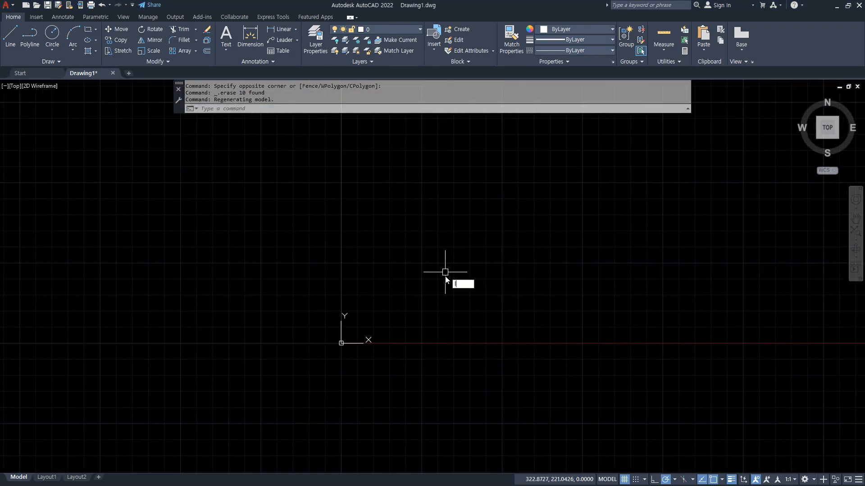
pyautogui.press('Return')
pyautogui.click(407, 255)
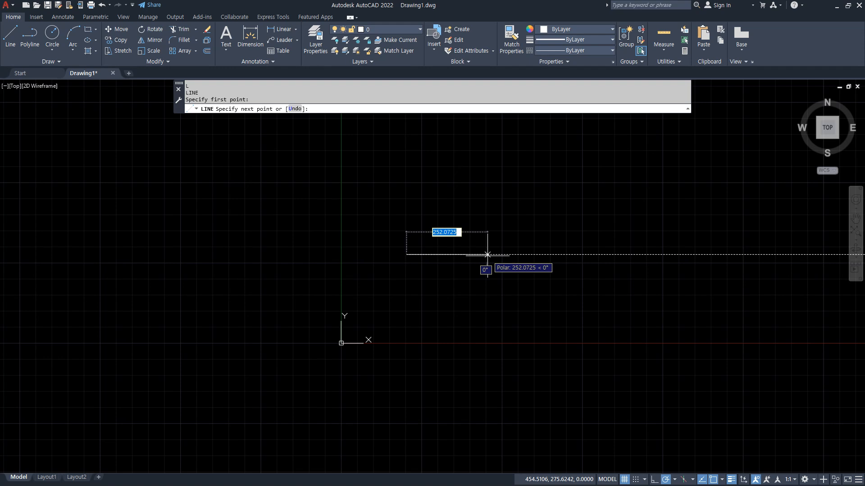
pyautogui.write('80')
pyautogui.press('Return')
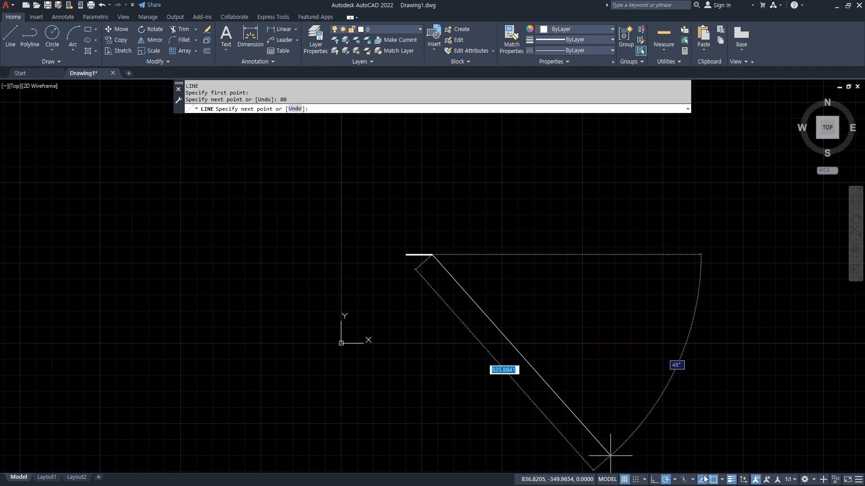
pyautogui.click(674, 480)
pyautogui.click(685, 376)
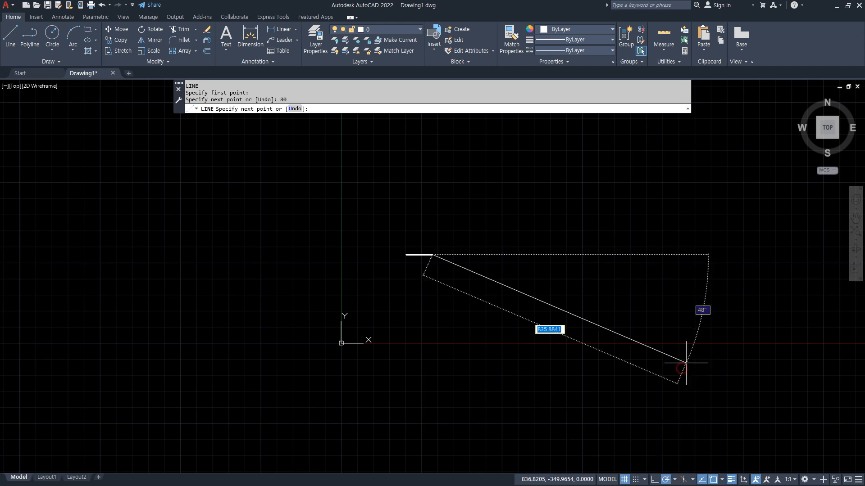
pyautogui.write('80')
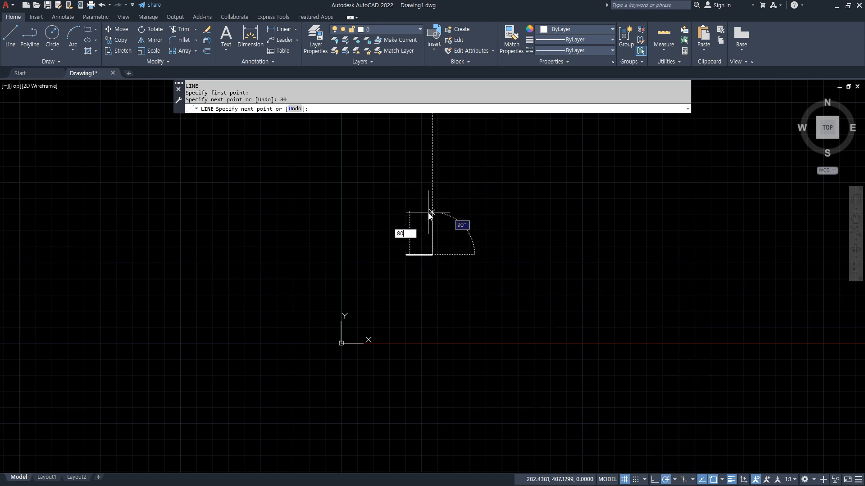
pyautogui.press('Return')
# Continue the line with the 80-unit top and left sides to close the square
pyautogui.scroll(10, 397, 229)
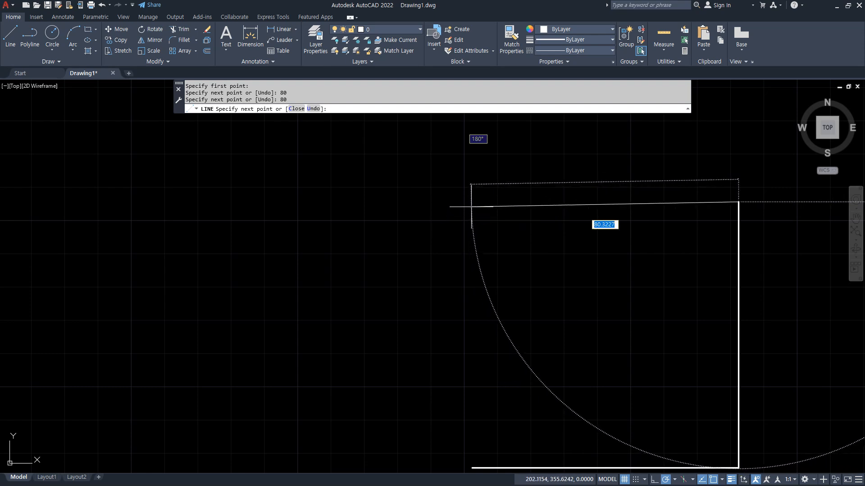
pyautogui.write('80')
pyautogui.press('Return')
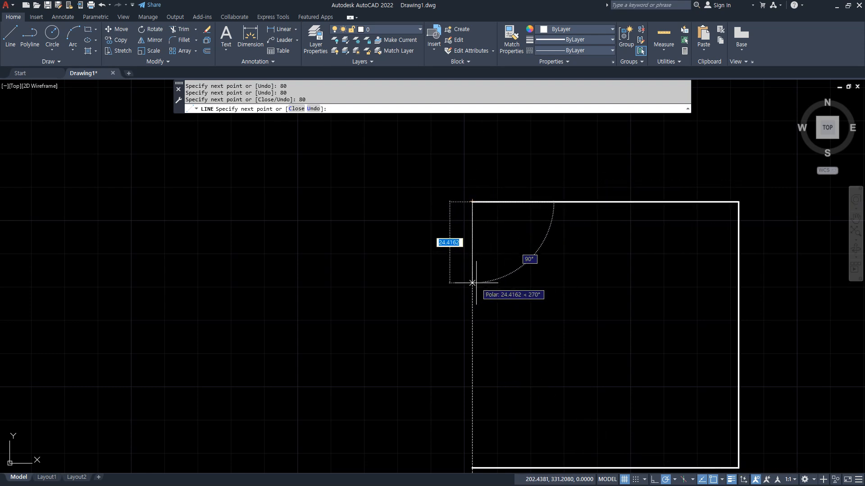
pyautogui.write('80')
pyautogui.press('Return')
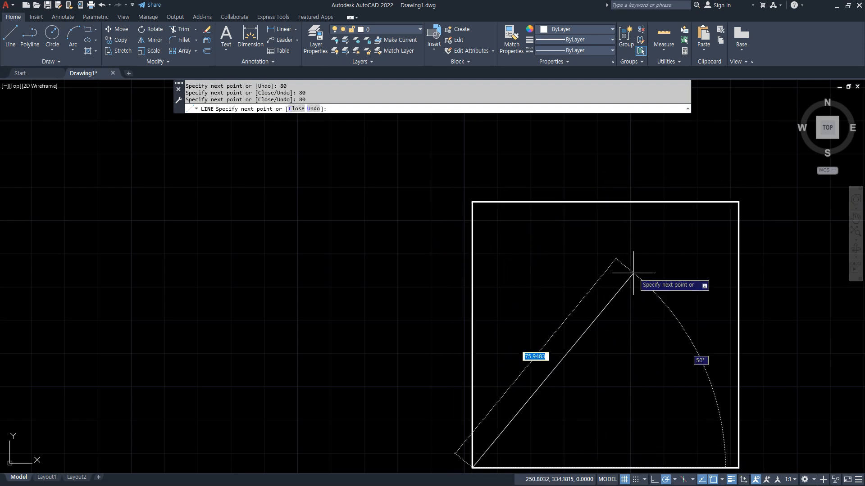
pyautogui.press('Return')
pyautogui.scroll(-2, 563, 268)
pyautogui.moveTo(563, 268); pyautogui.dragTo(384, 238, button='middle')
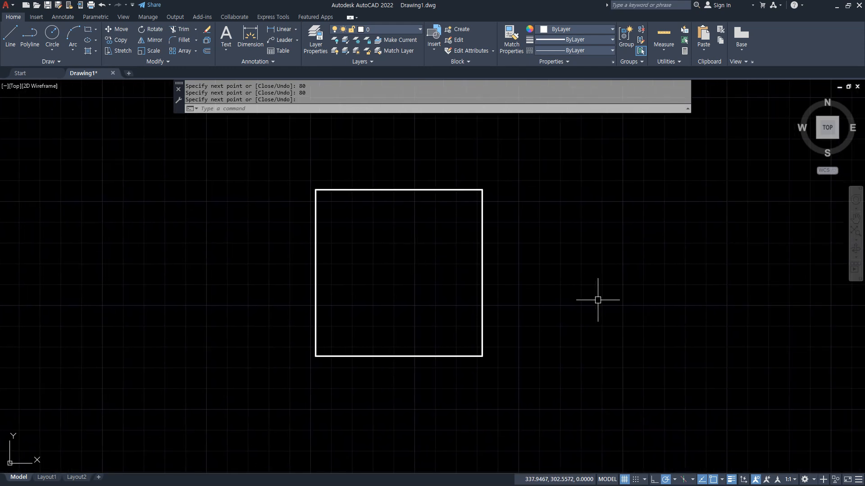
# Draw a Tan, Tan, Tan circle inscribed in the square, tangent to its top, left and bottom sides
pyautogui.click(52, 50)
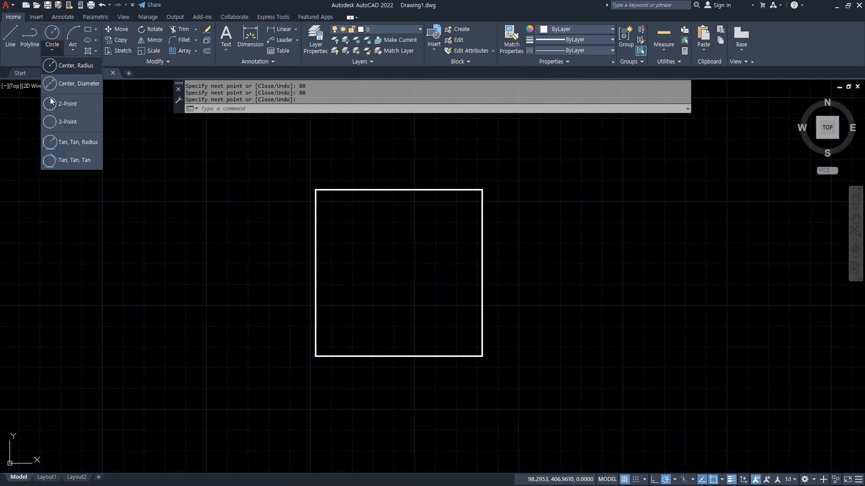
pyautogui.click(79, 160)
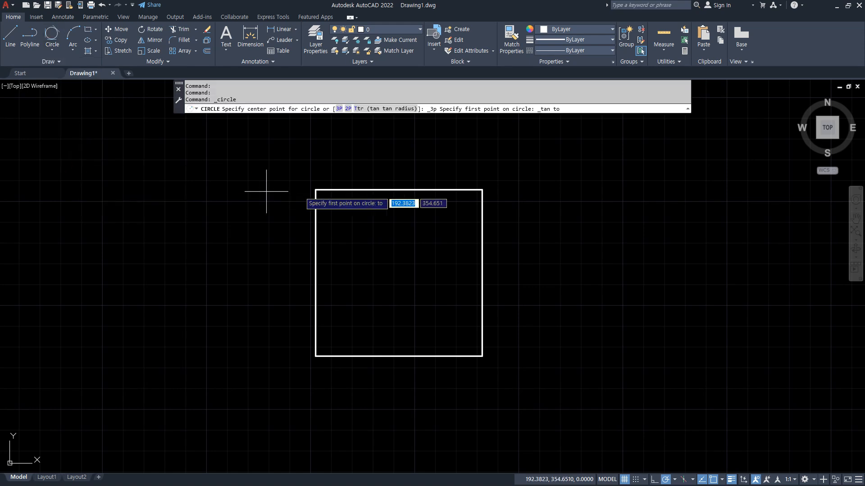
pyautogui.click(394, 189)
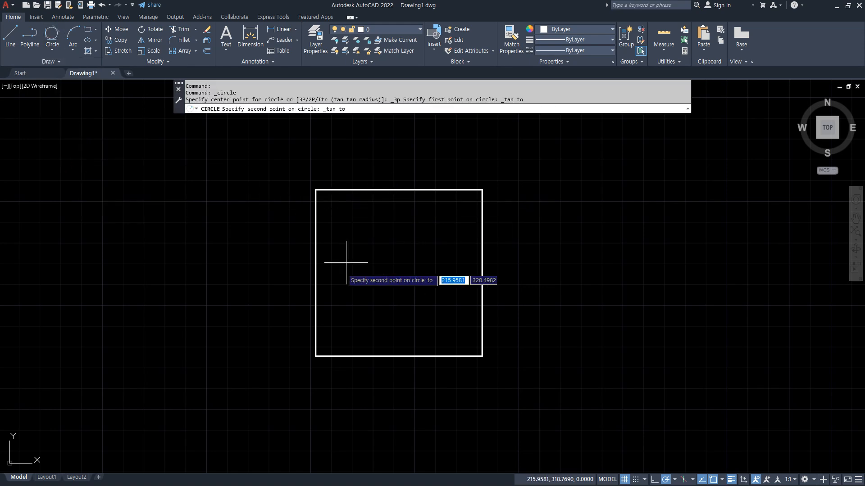
pyautogui.click(316, 277)
pyautogui.click(384, 353)
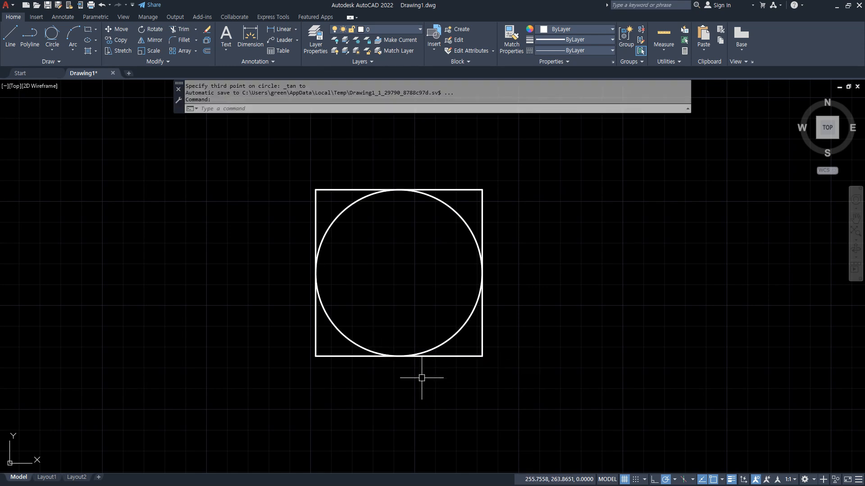
# Add small Tan, Tan, Tan circles in the square's two upper corners, each tangent to both adjacent sides and the large circle
pyautogui.click(49, 34)
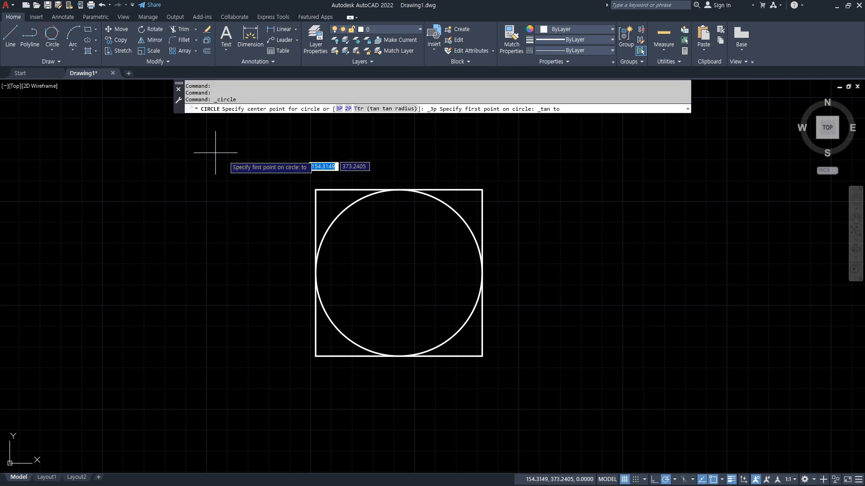
pyautogui.click(330, 189)
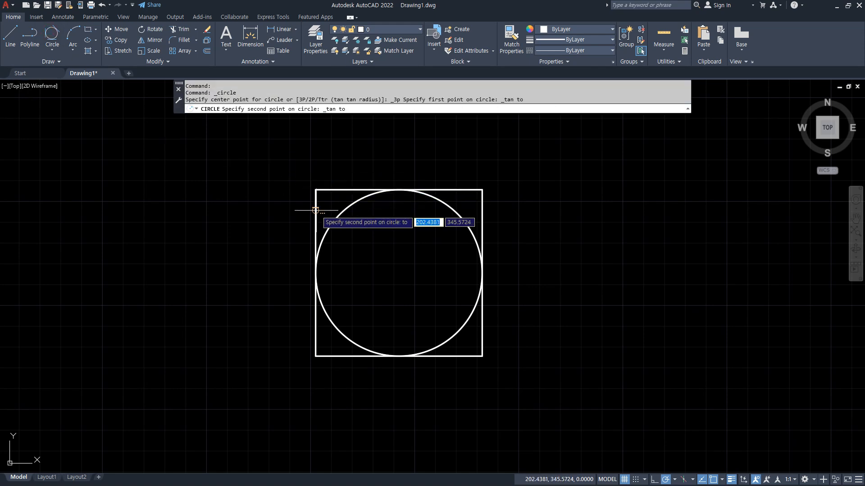
pyautogui.click(316, 208)
pyautogui.click(341, 212)
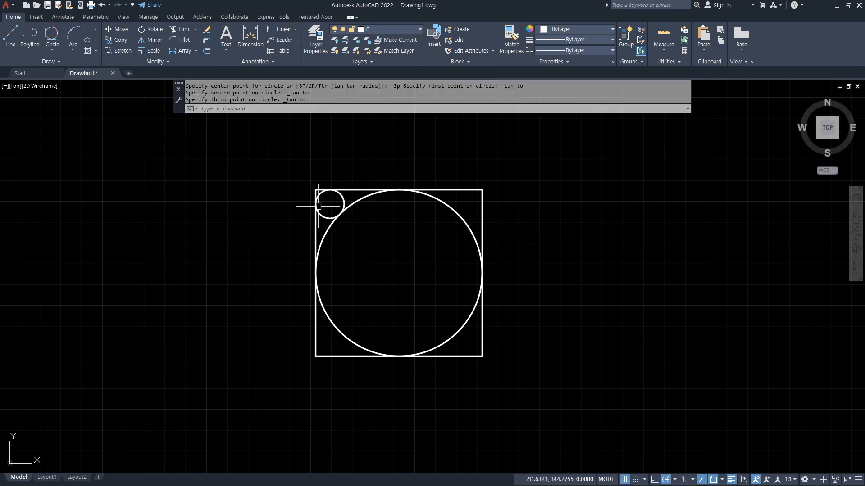
pyautogui.click(52, 34)
pyautogui.click(446, 189)
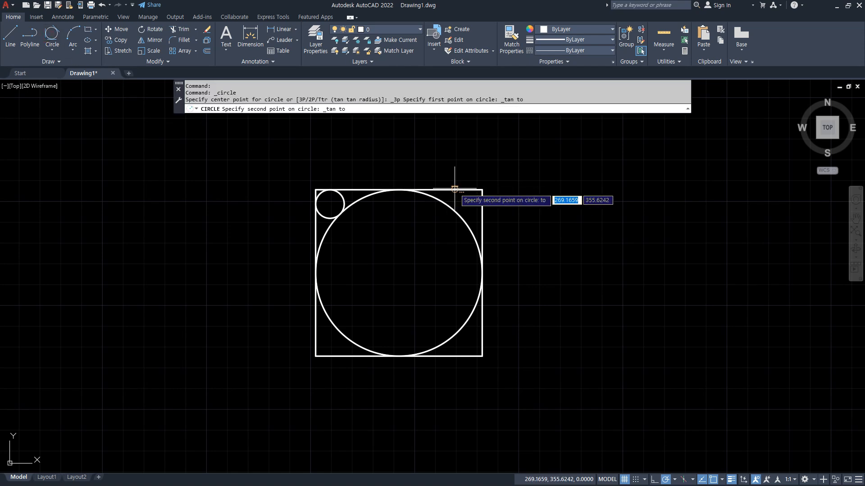
pyautogui.click(480, 194)
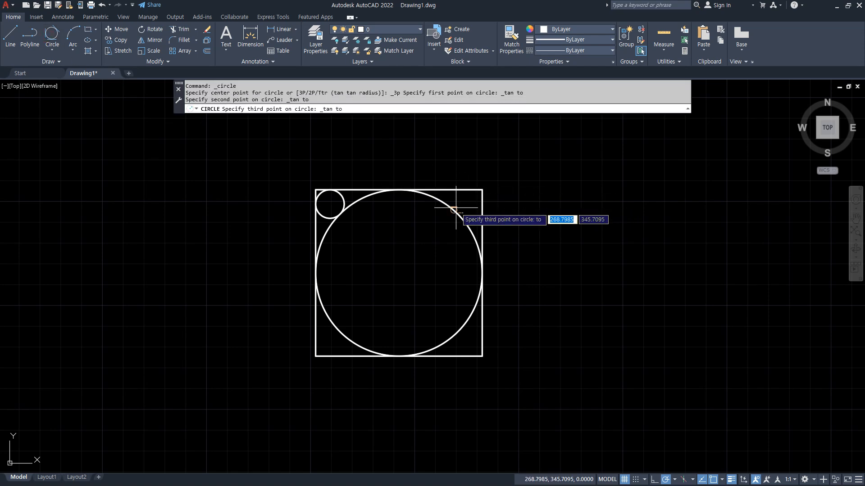
pyautogui.click(456, 206)
# Add small Tan, Tan, Tan circles in the square's two lower corners, each tangent to both adjacent sides and the large circle
pyautogui.click(52, 40)
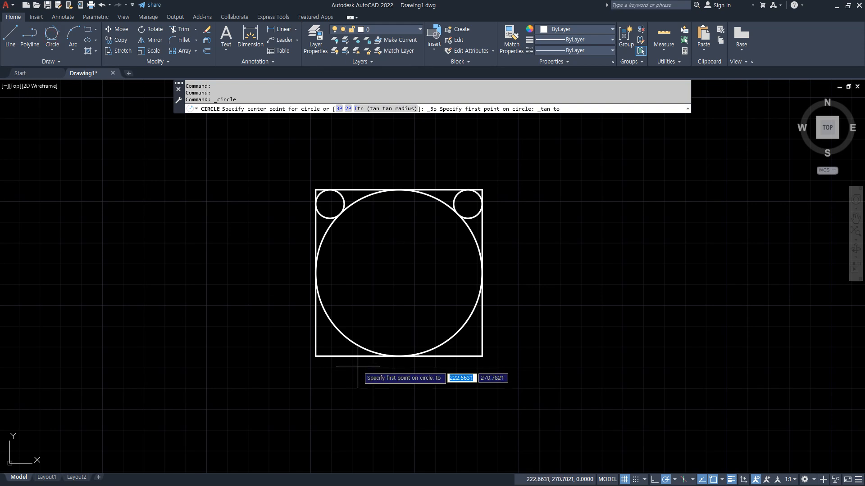
pyautogui.click(344, 333)
pyautogui.click(315, 340)
pyautogui.click(337, 356)
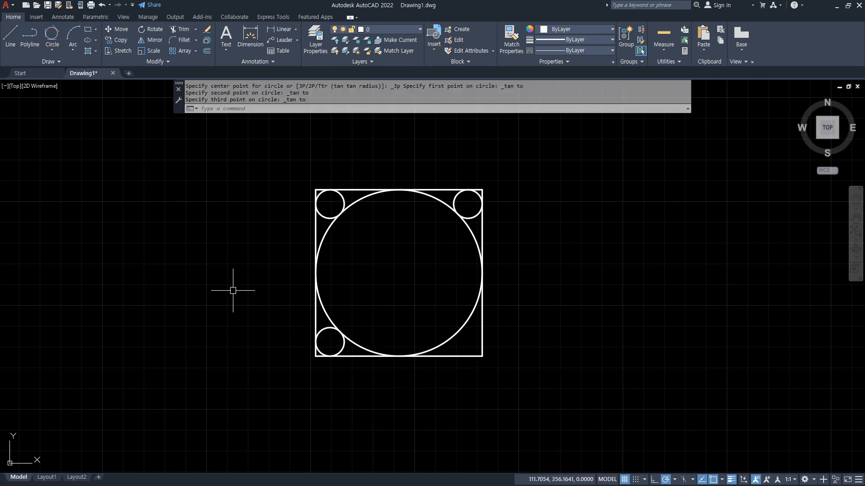
pyautogui.click(52, 36)
pyautogui.click(482, 334)
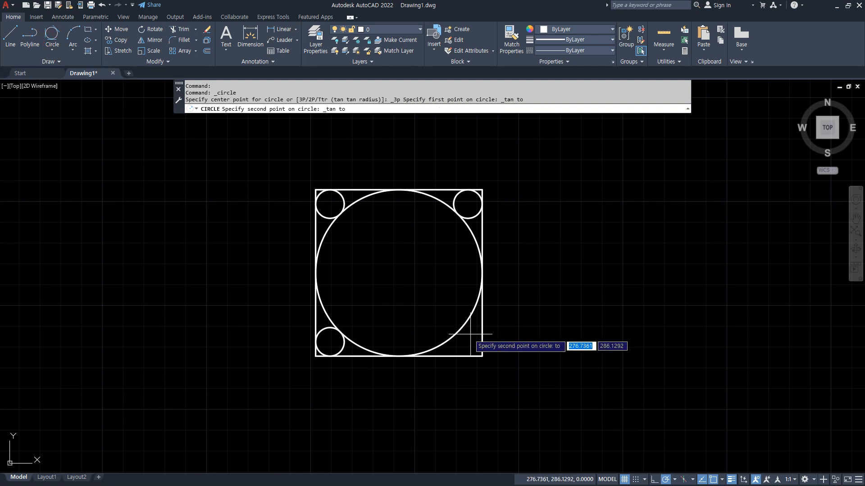
pyautogui.click(458, 332)
pyautogui.click(463, 356)
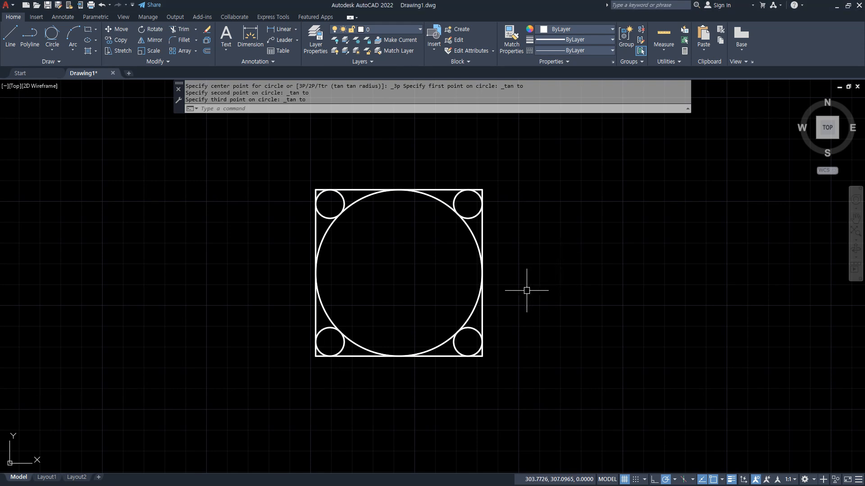
# Draw a diamond of four connected lines joining the midpoints of the square's sides
pyautogui.write('L')
pyautogui.press('Return')
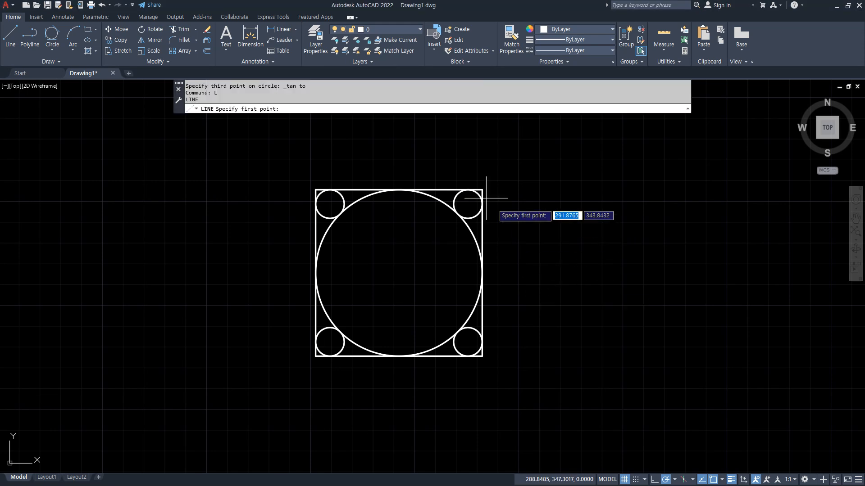
pyautogui.click(398, 189)
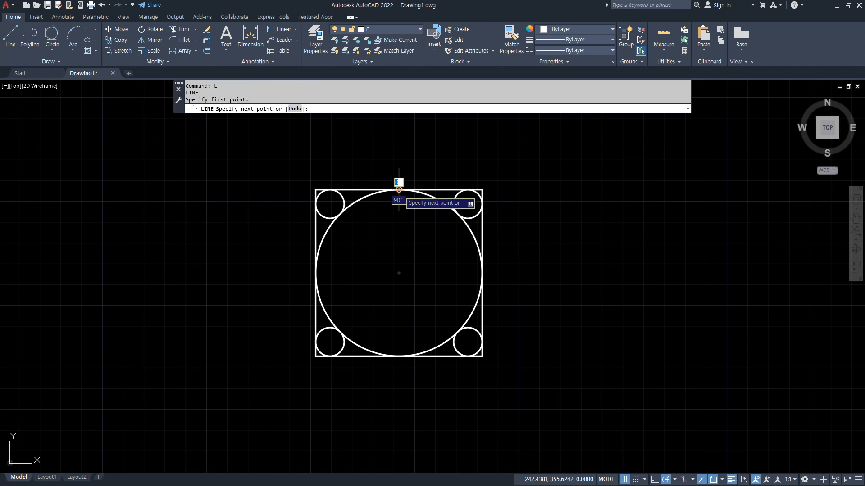
pyautogui.click(315, 272)
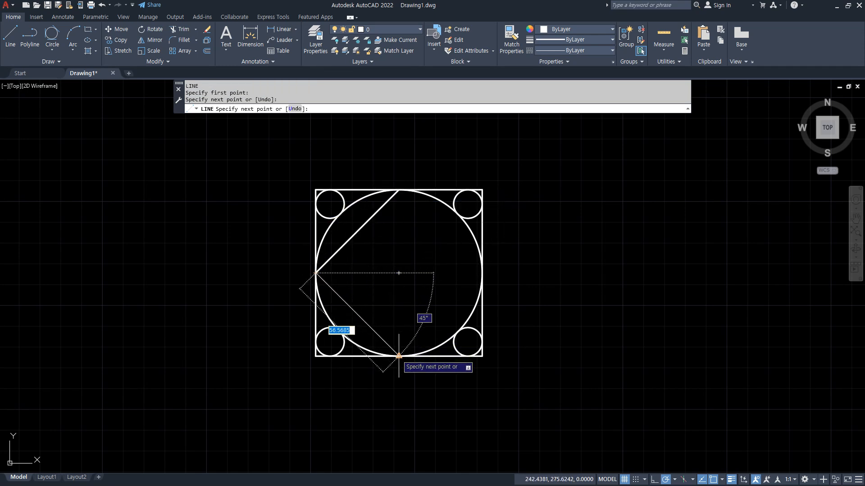
pyautogui.click(399, 356)
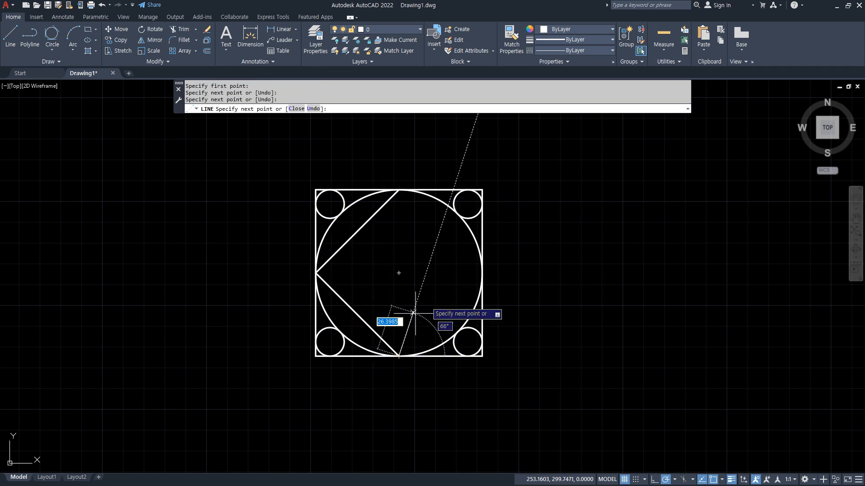
pyautogui.click(482, 273)
pyautogui.click(398, 189)
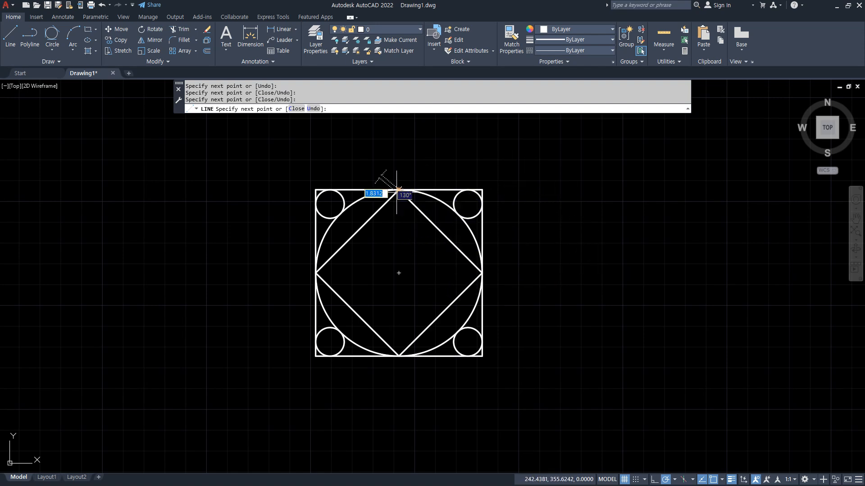
pyautogui.press('Return')
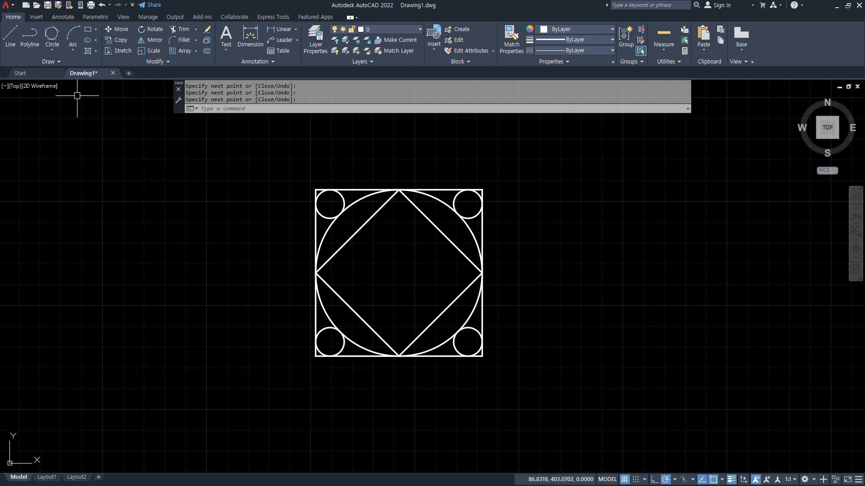
# Draw a Tan, Tan, Tan circle inscribed in the diamond, tangent to its upper-left, lower-left and lower-right sides
pyautogui.click(52, 36)
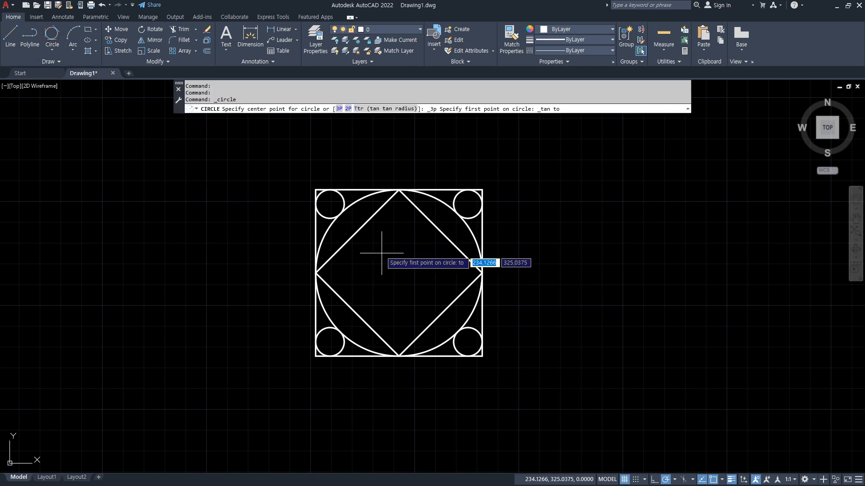
pyautogui.click(359, 229)
pyautogui.click(354, 311)
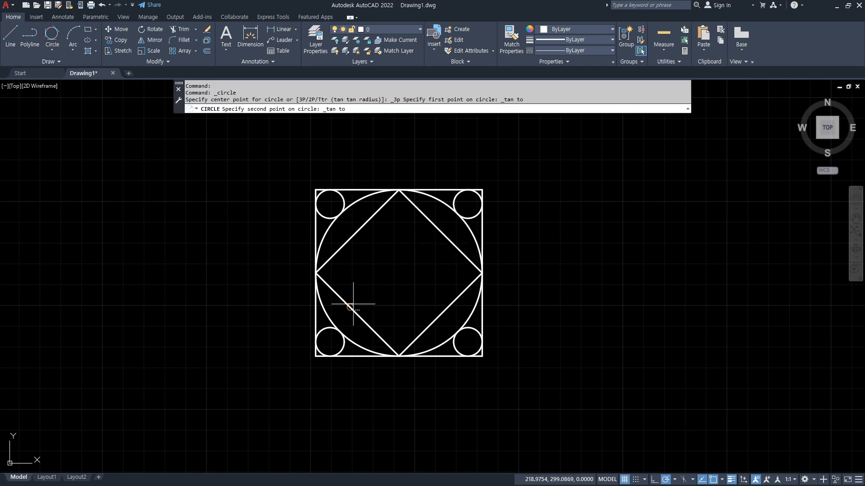
pyautogui.click(439, 309)
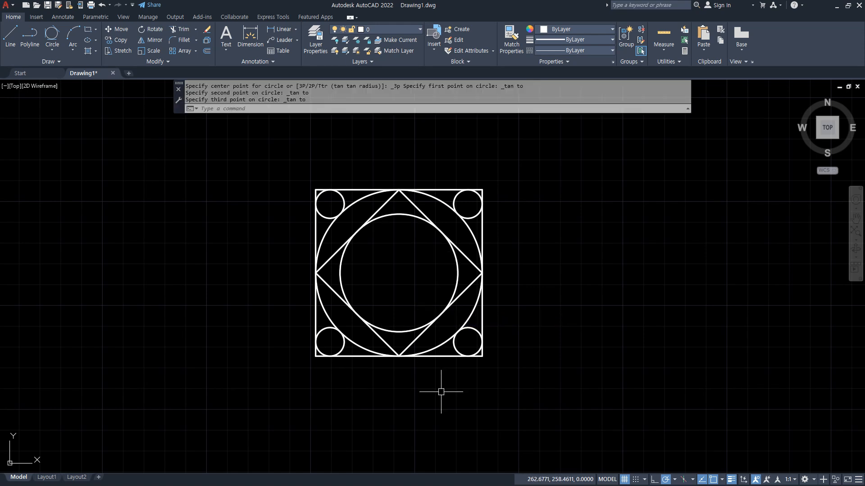
# Draw a smaller diamond of four connected lines joining the four quadrant points of the circle inscribed in the large diamond
pyautogui.click(10, 37)
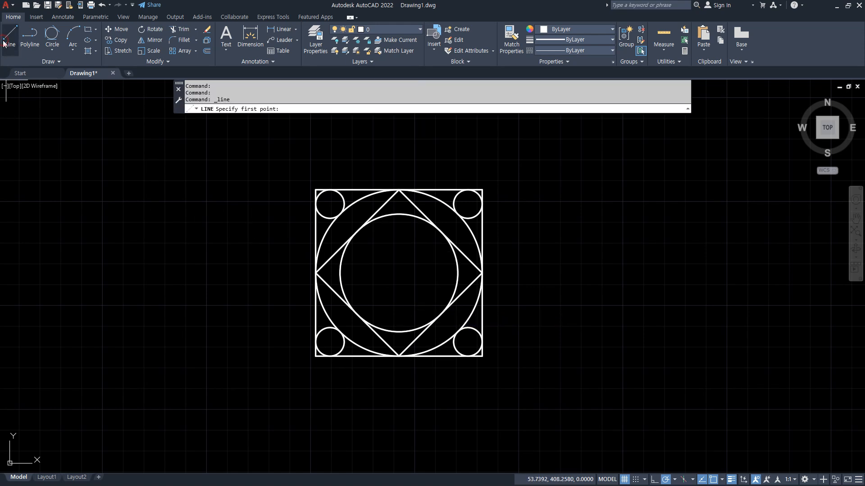
pyautogui.click(398, 214)
pyautogui.click(339, 273)
pyautogui.click(399, 331)
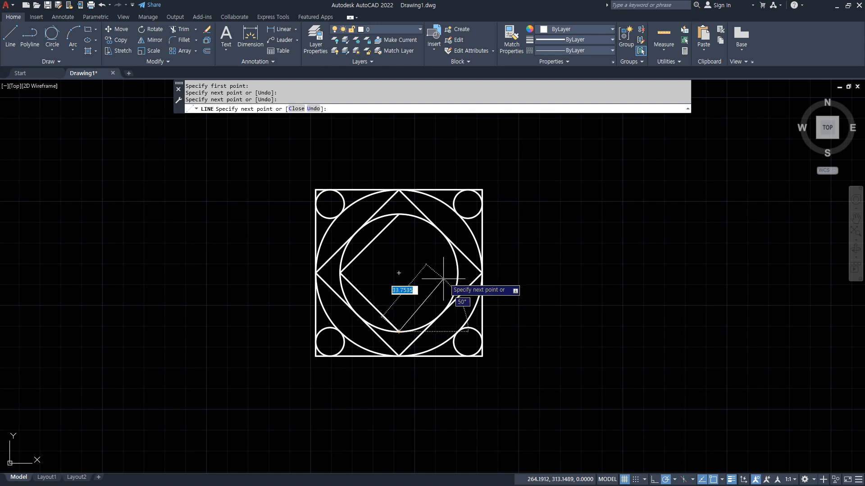
pyautogui.click(457, 273)
pyautogui.click(399, 214)
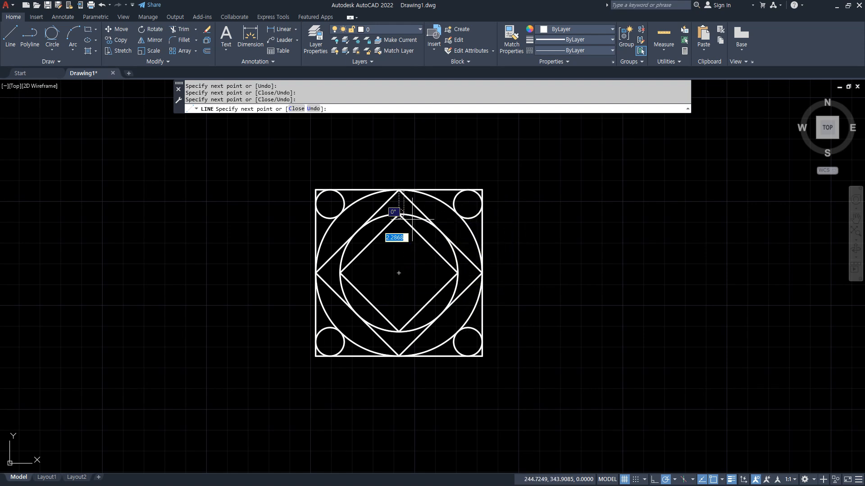
pyautogui.press('Return')
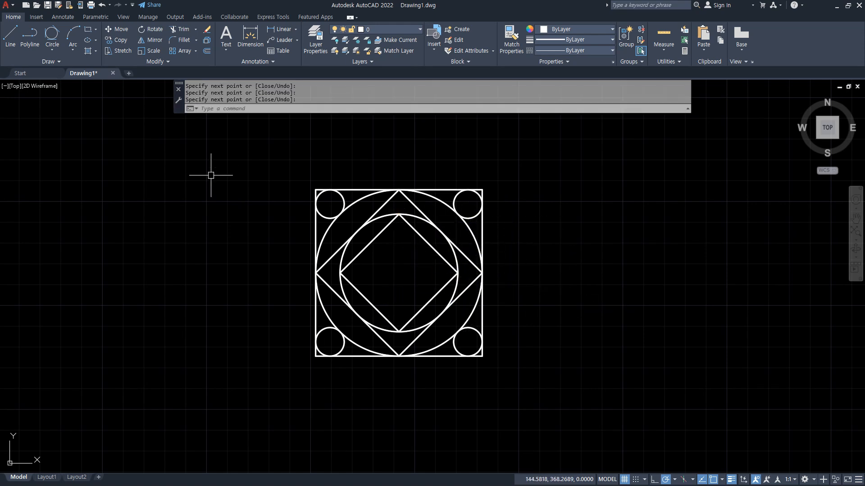
# Draw an upright inner square of four connected lines joining the midpoints of the large diamond's sides
pyautogui.click(10, 35)
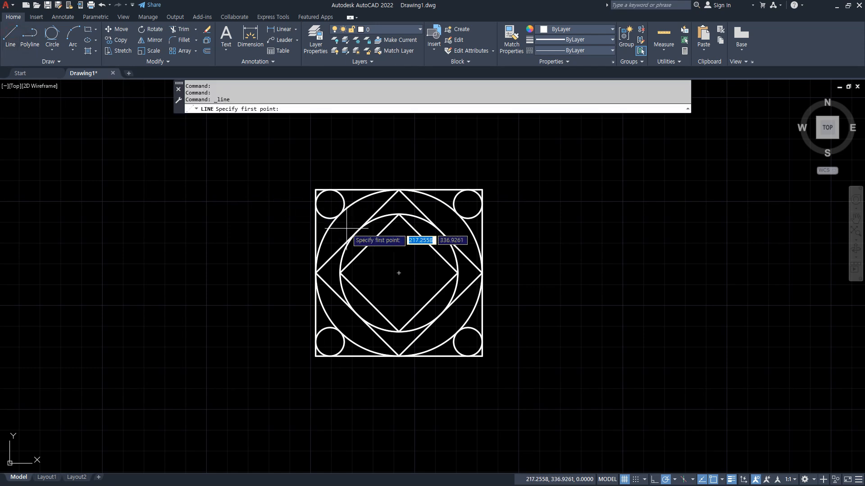
pyautogui.press('Escape')
pyautogui.write('L')
pyautogui.press('Return')
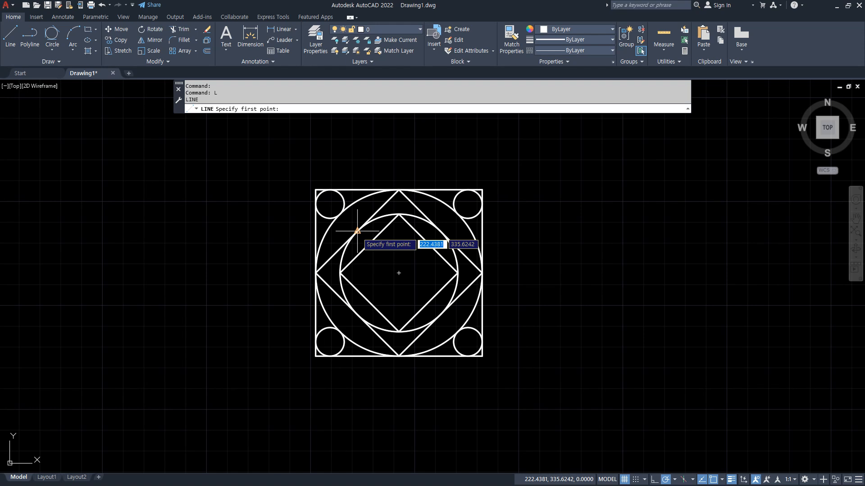
pyautogui.click(357, 231)
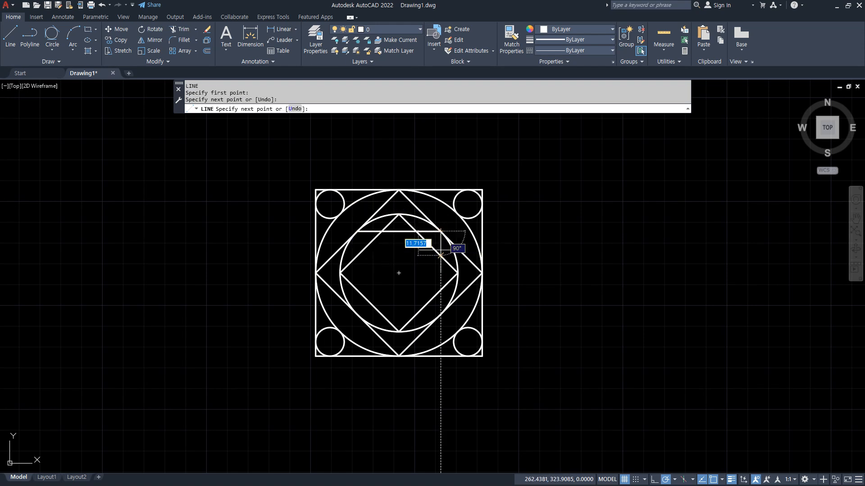
pyautogui.click(440, 314)
pyautogui.click(357, 314)
pyautogui.click(357, 231)
pyautogui.press('Return')
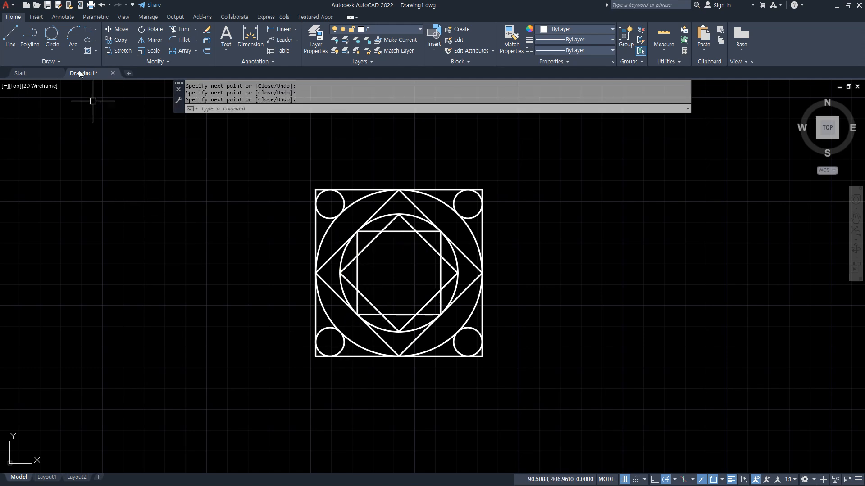
# Draw a Tan, Tan, Tan circle inscribed in the upright inner square
pyautogui.click(48, 39)
pyautogui.scroll(2, 329, 279)
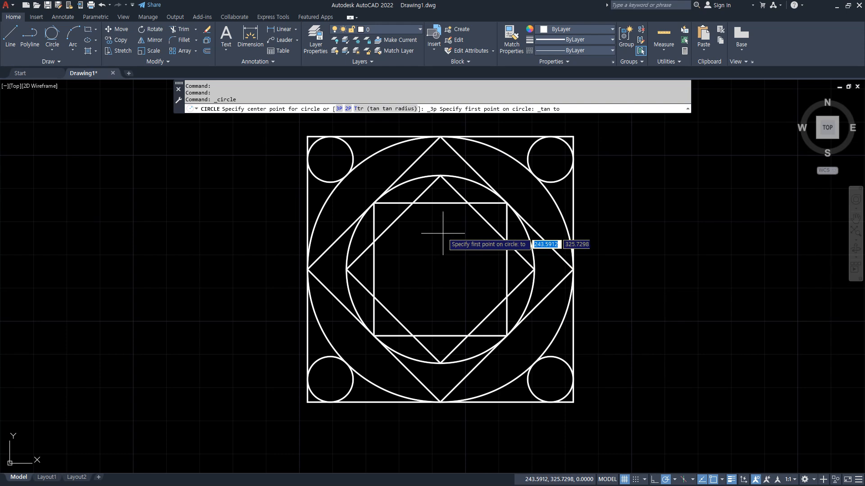
pyautogui.click(443, 205)
pyautogui.click(403, 228)
pyautogui.click(380, 269)
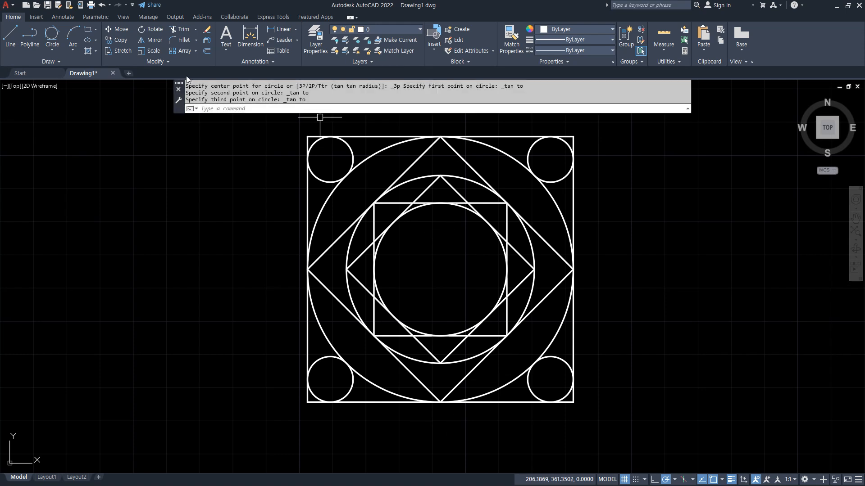
# Draw a circle of radius 10 centred in the middle of the nested figure
pyautogui.click(55, 51)
pyautogui.click(74, 65)
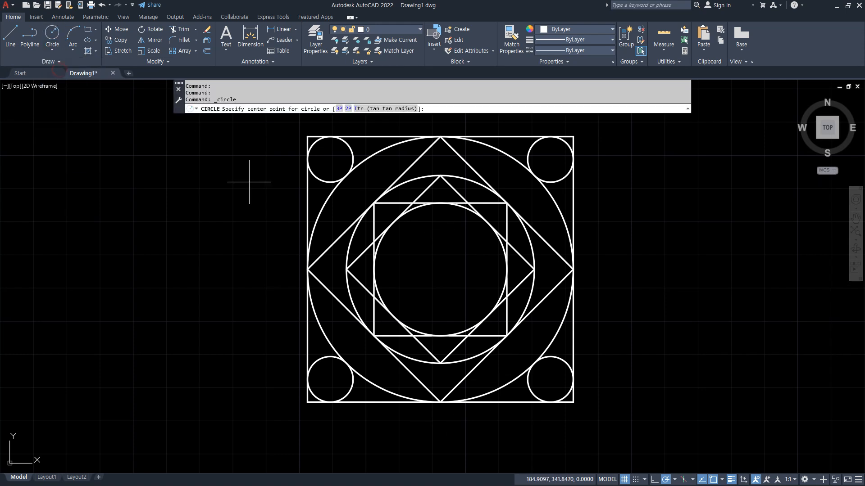
pyautogui.click(440, 269)
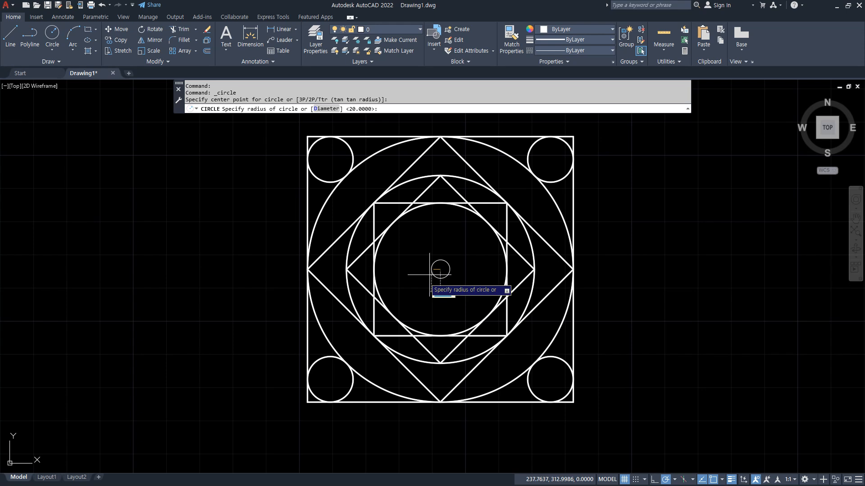
pyautogui.press('Return')
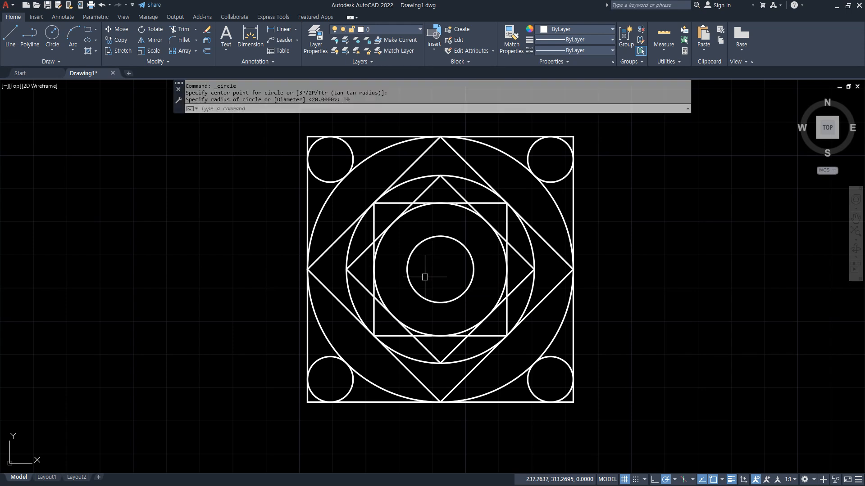
# Switch to the reference image in Chrome and examine the second exercise's crossing centre lines, their dimensions and the circle arrangement
pyautogui.scroll(-2, 476, 388)
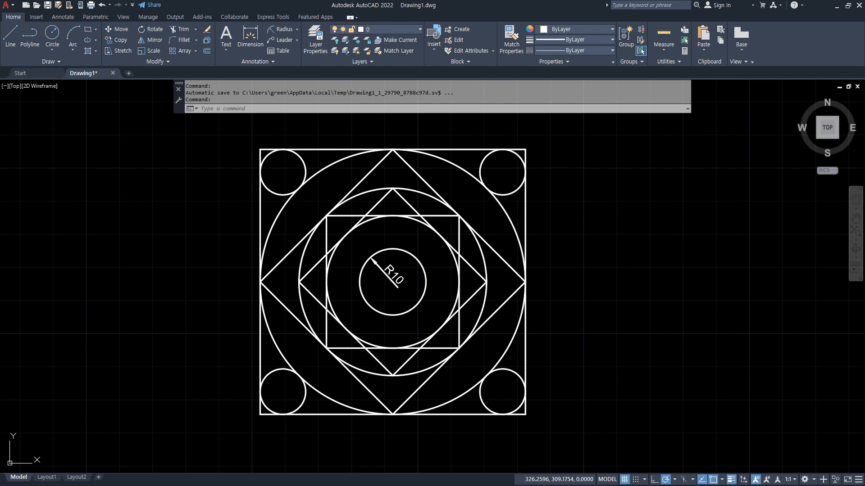
pyautogui.moveTo(662, 244); pyautogui.dragTo(422, 295, button='middle')
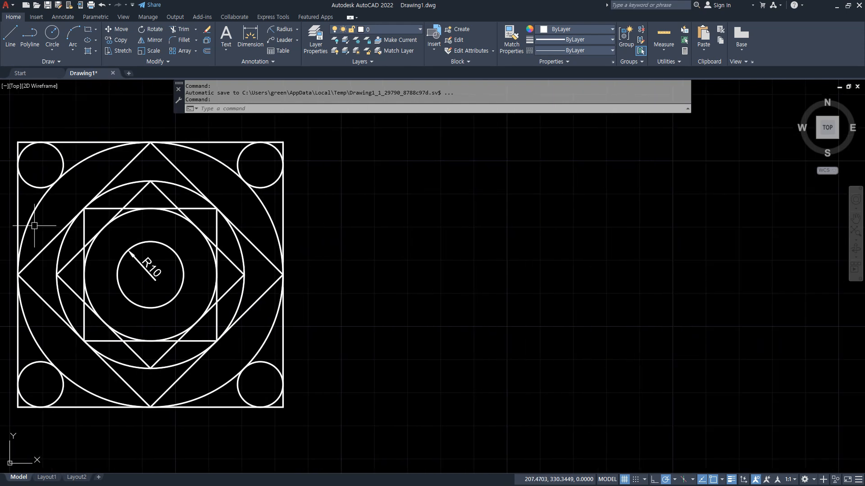
pyautogui.hotkey('alt', 'Tab')
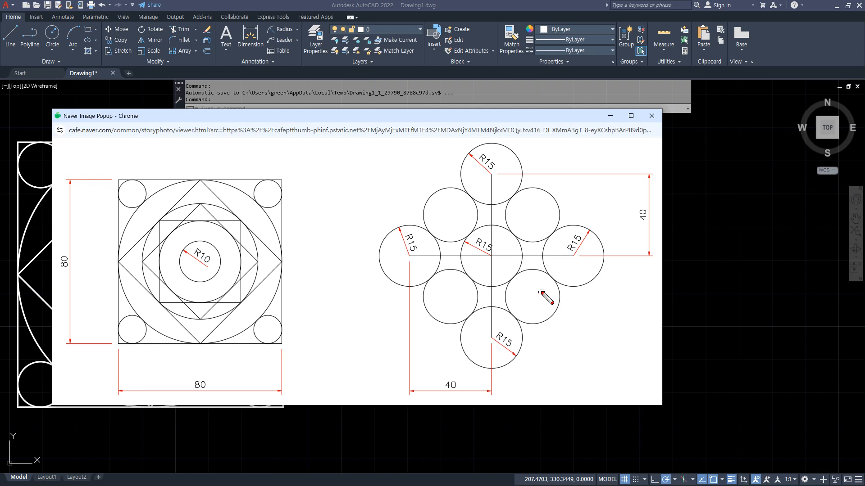
pyautogui.moveTo(488, 178); pyautogui.dragTo(489, 295)
pyautogui.moveTo(443, 255); pyautogui.dragTo(568, 254)
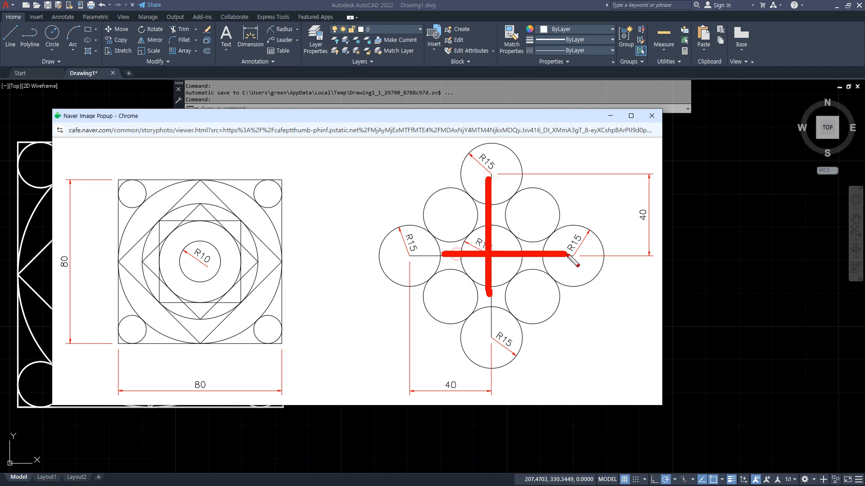
pyautogui.moveTo(650, 235); pyautogui.dragTo(659, 220)
pyautogui.moveTo(469, 414)
pyautogui.mouseDown()
pyautogui.moveTo(466, 349)
pyautogui.moveTo(468, 403)
pyautogui.mouseUp()
pyautogui.press('e')
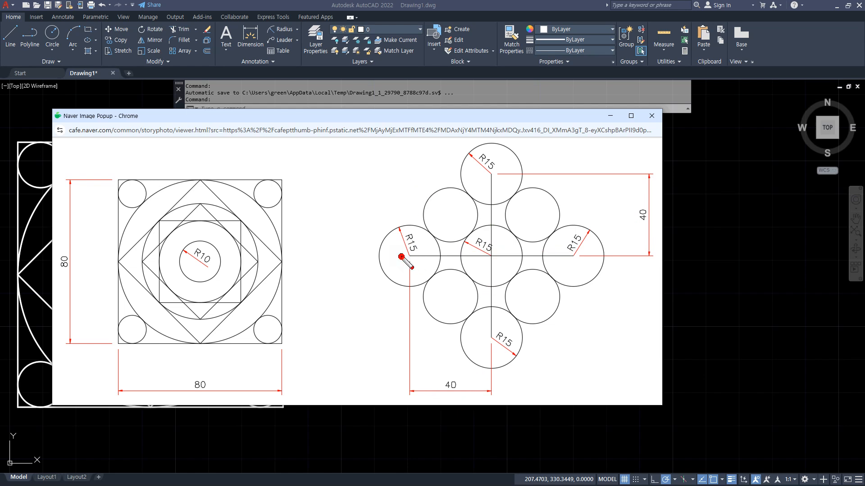
pyautogui.moveTo(401, 257); pyautogui.dragTo(573, 259)
pyautogui.moveTo(500, 175)
pyautogui.mouseDown()
pyautogui.moveTo(501, 360)
pyautogui.moveTo(477, 180)
pyautogui.moveTo(487, 347)
pyautogui.mouseUp()
pyautogui.press('e')
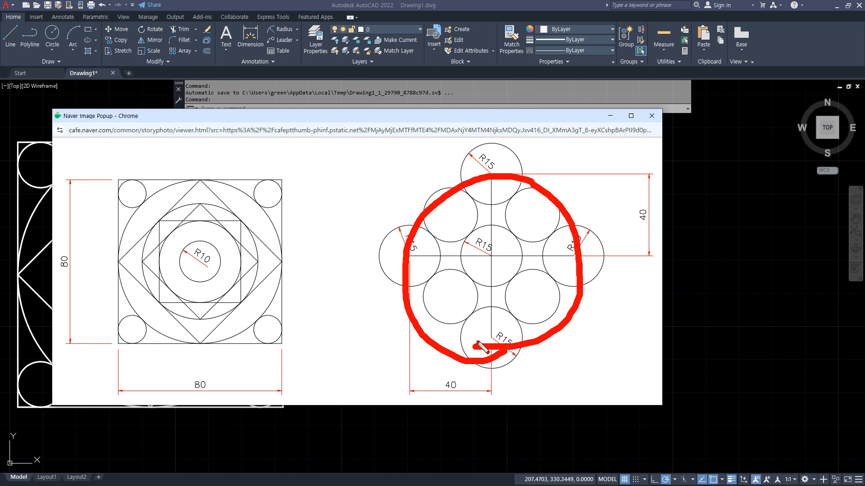
pyautogui.press('e')
pyautogui.moveTo(573, 251); pyautogui.dragTo(357, 252)
pyautogui.moveTo(493, 171); pyautogui.dragTo(486, 366)
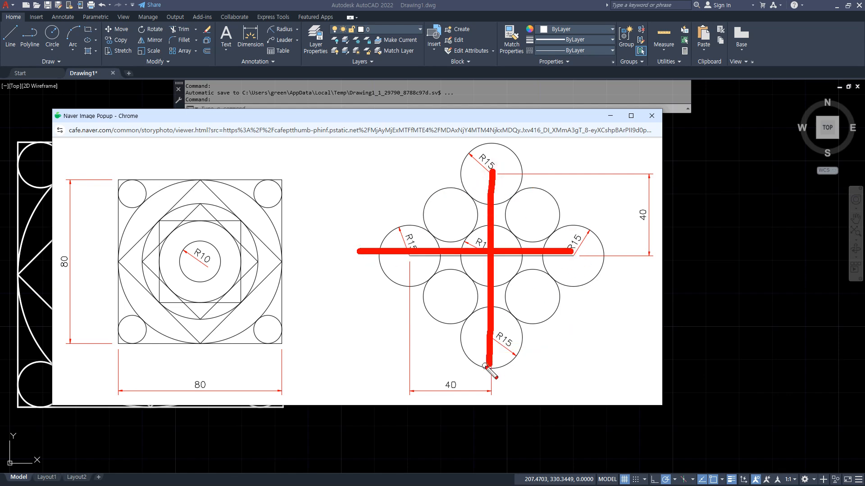
pyautogui.press('Escape')
pyautogui.moveTo(468, 114); pyautogui.dragTo(0, 129)
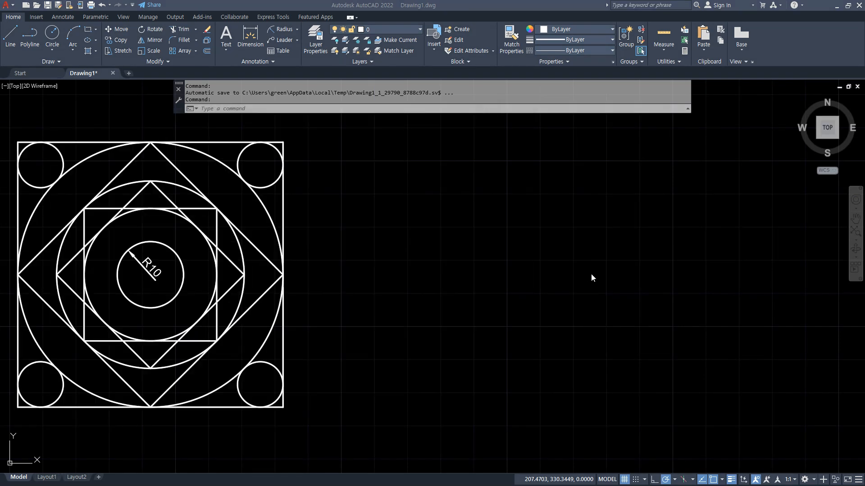
# Draw a horizontal line 80 units long in the empty space to the right of the finished figure
pyautogui.moveTo(599, 276); pyautogui.dragTo(525, 272, button='middle')
pyautogui.write('L')
pyautogui.press('Return')
pyautogui.click(413, 272)
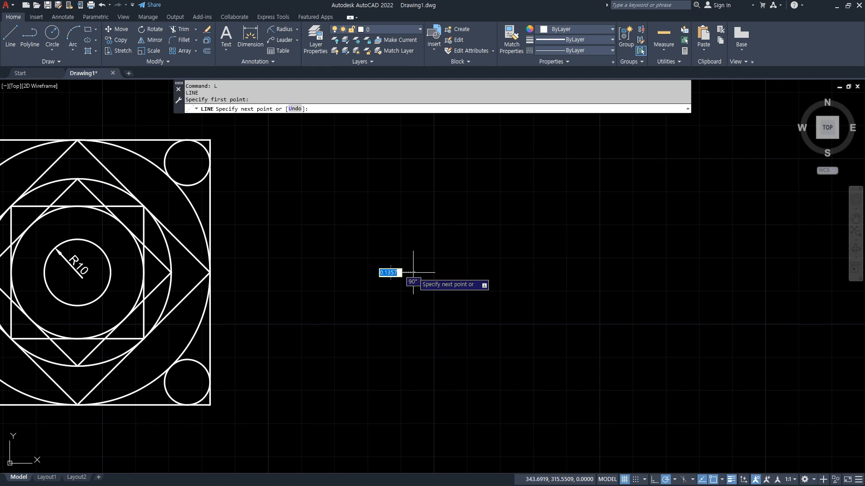
pyautogui.write('80')
pyautogui.press('Return')
pyautogui.press('Return')
# Draw two vertical lines of 40 units each, one up and one down from the horizontal line's midpoint
pyautogui.press('Return')
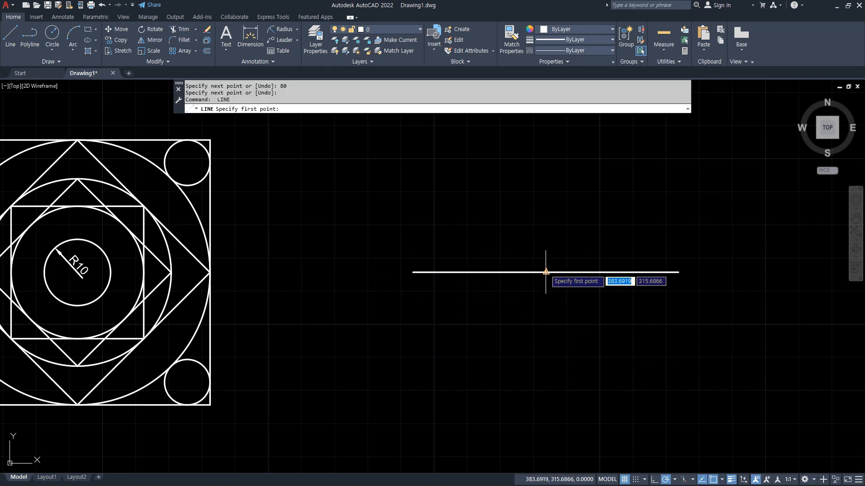
pyautogui.click(546, 272)
pyautogui.write('40')
pyautogui.press('Return')
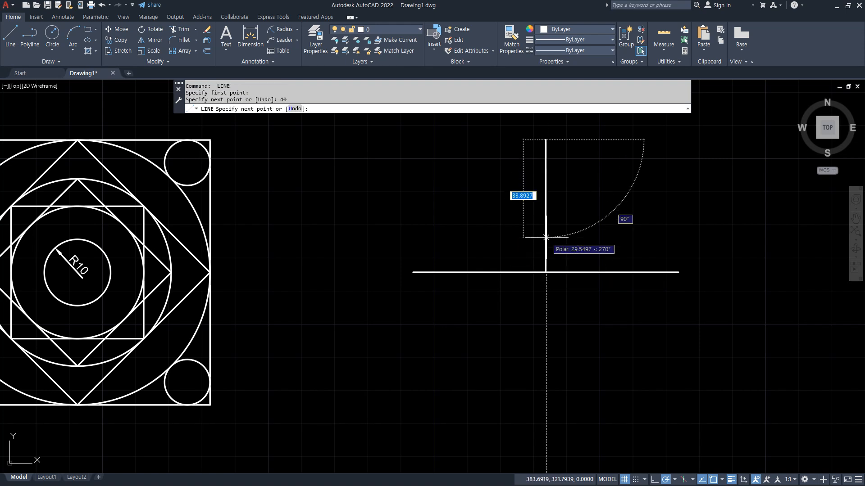
pyautogui.press('Escape')
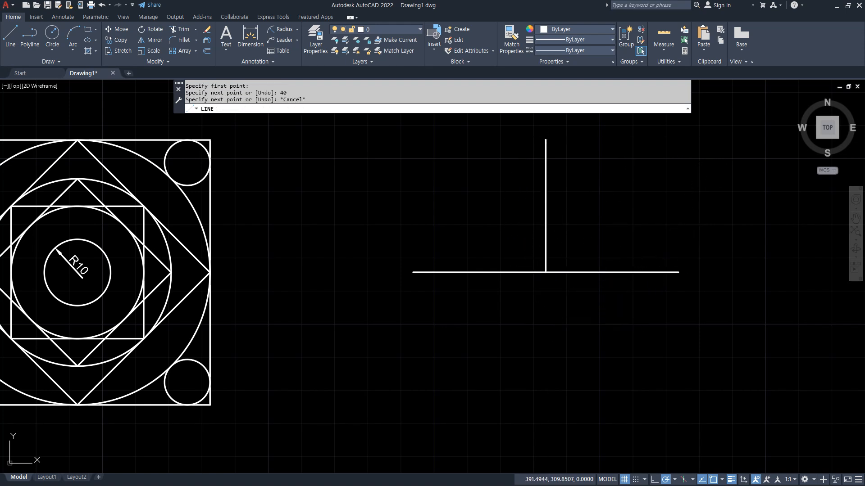
pyautogui.press('Return')
pyautogui.click(546, 273)
pyautogui.write('40')
pyautogui.press('Return')
pyautogui.press('Return')
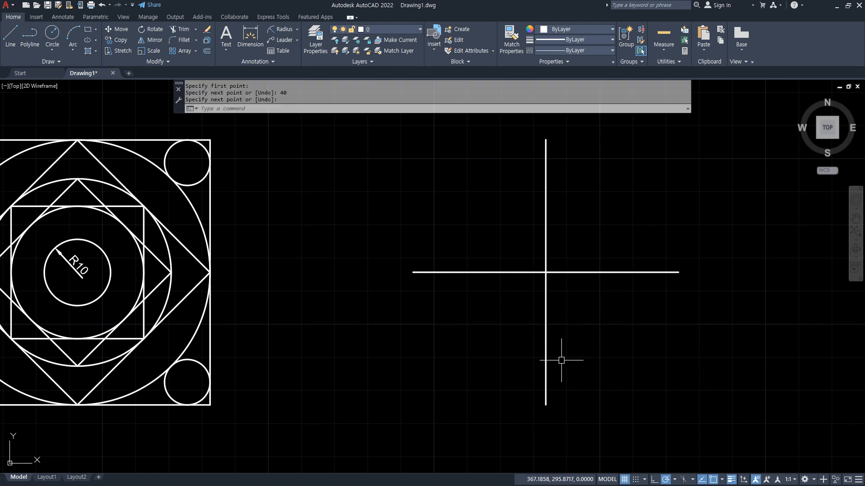
# Delete the horizontal line and both vertical lines of the cross
pyautogui.click(601, 322)
pyautogui.click(480, 222)
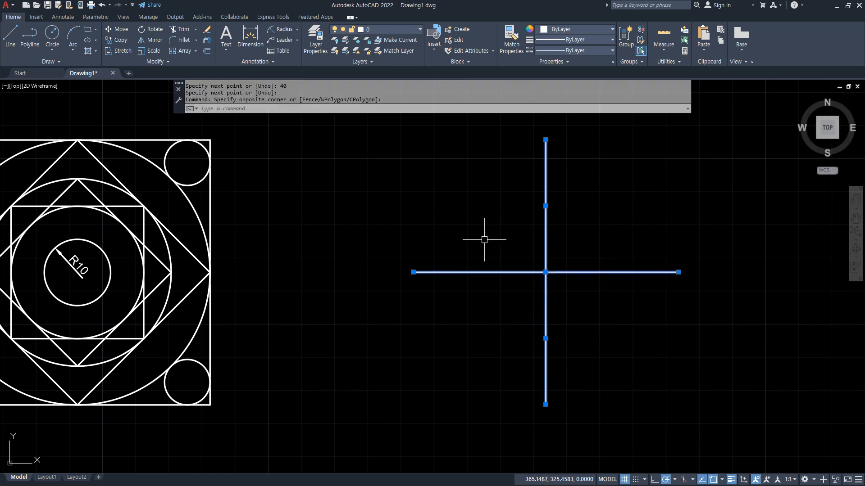
pyautogui.press('Delete')
# Draw a construction circle of radius 40 in the empty space to the right of the finished figure
pyautogui.write('c')
pyautogui.press('Return')
pyautogui.click(492, 273)
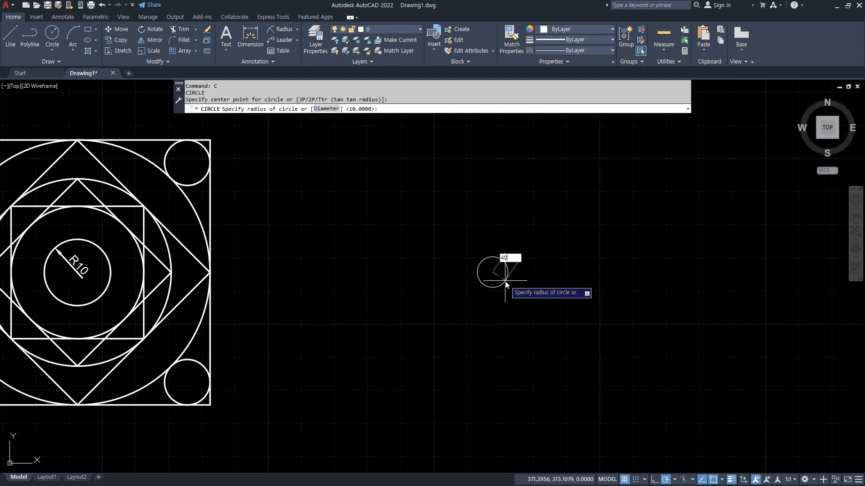
pyautogui.press('Return')
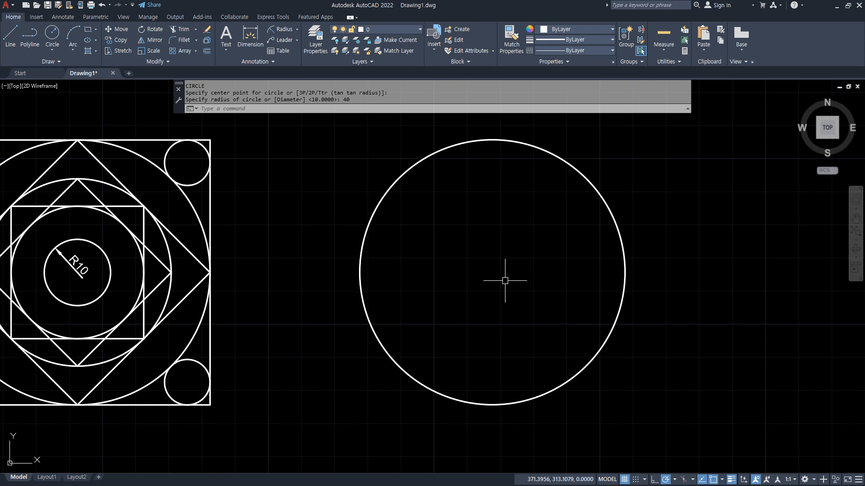
# Draw a horizontal diameter line across the radius 40 circle, starting from its left quadrant
pyautogui.write('l')
pyautogui.press('Return')
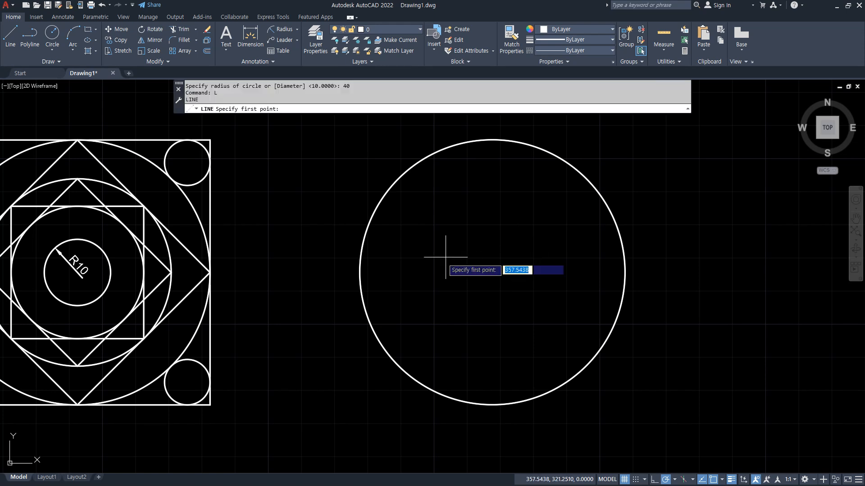
pyautogui.click(359, 272)
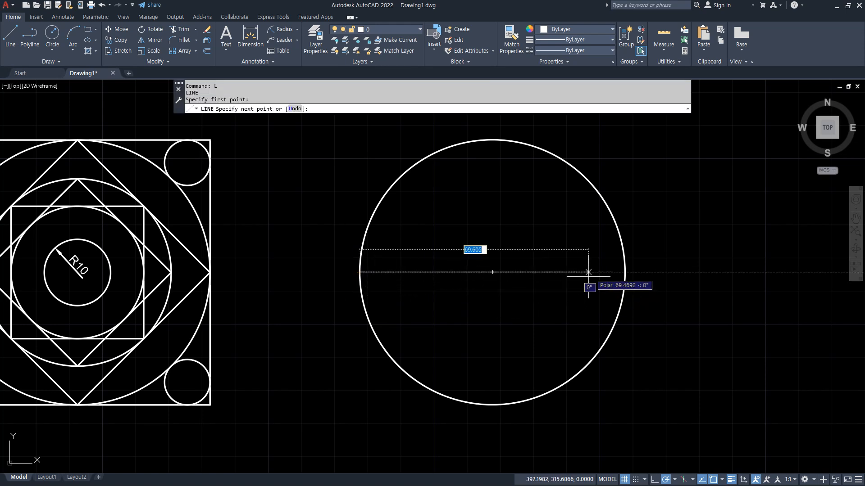
# Draw the horizontal and vertical diameter lines of the large circle through its quadrant points
pyautogui.click(625, 272)
pyautogui.press('Return')
pyautogui.press('Return')
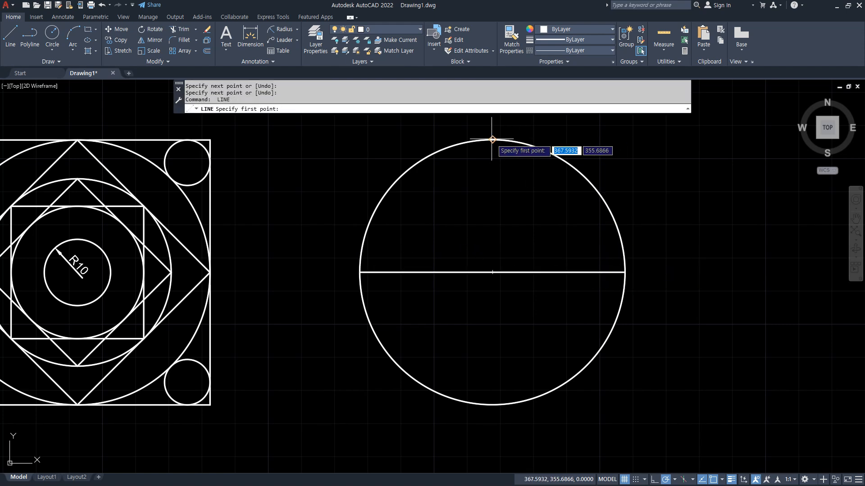
pyautogui.click(492, 139)
pyautogui.click(492, 404)
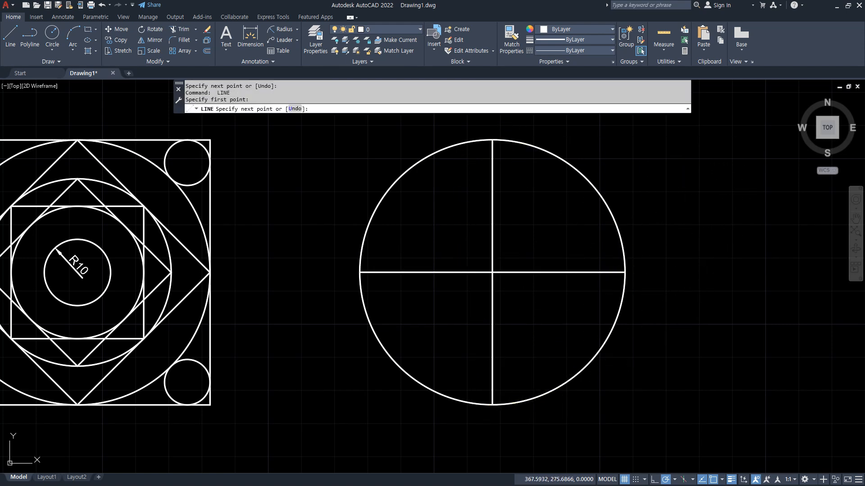
pyautogui.press('Return')
# Delete the large circle, keeping only the two crossing lines
pyautogui.click(682, 400)
pyautogui.click(561, 355)
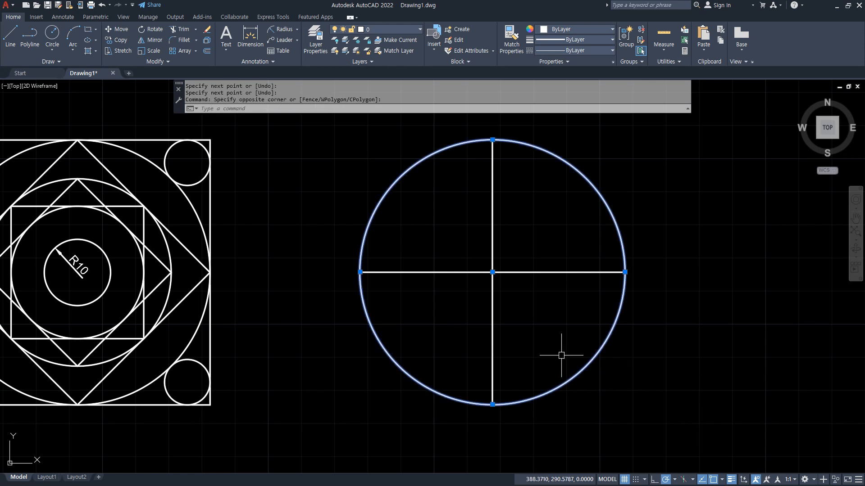
pyautogui.press('Delete')
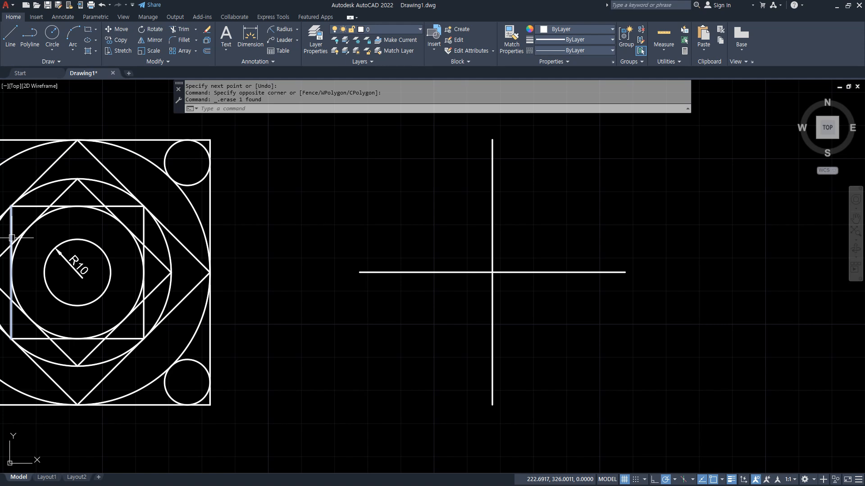
# Draw a circle of radius 15 centred on the intersection of the two crossing lines
pyautogui.write('c')
pyautogui.press('Return')
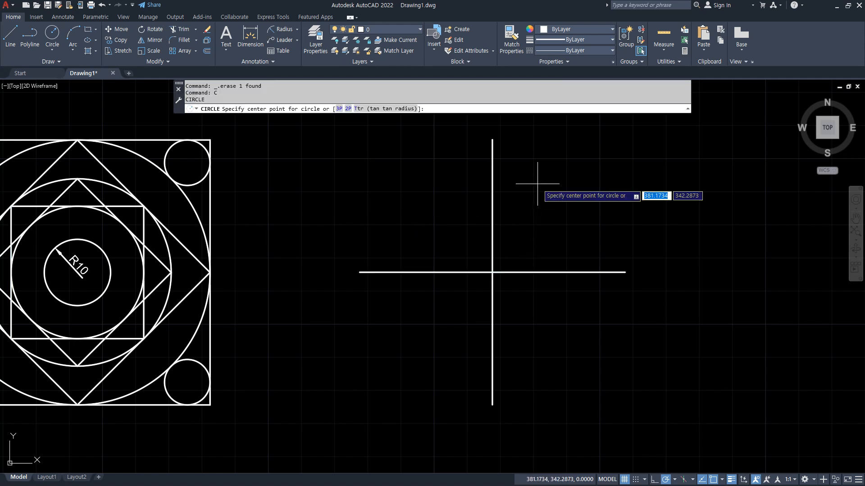
pyautogui.click(492, 272)
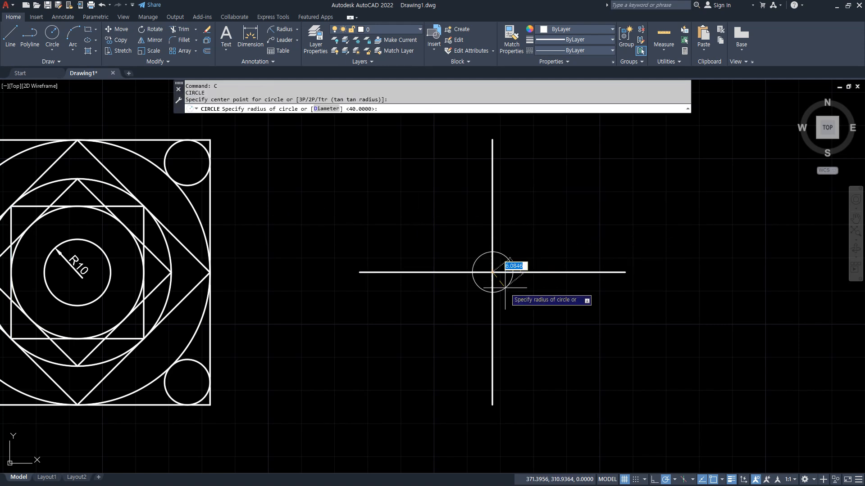
pyautogui.write('15')
pyautogui.press('Return')
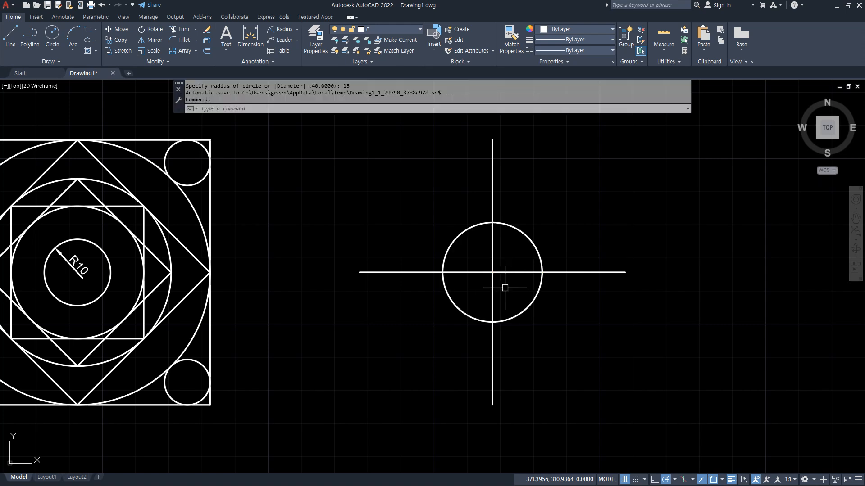
# Draw a circle of radius 15 centred on the upper end of the vertical line
pyautogui.write('c')
pyautogui.press('Return')
pyautogui.click(493, 140)
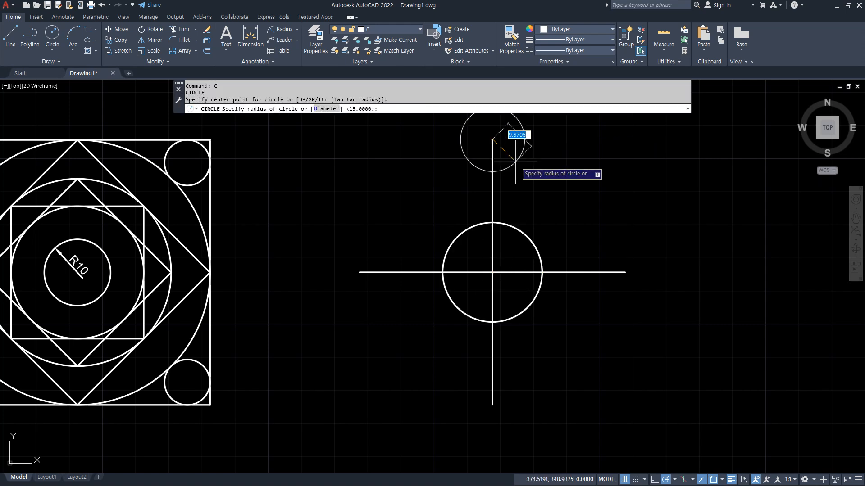
pyautogui.write('15')
pyautogui.press('Return')
# Draw radius-15 circles centred on both ends of the horizontal line and on the lower end of the vertical line
pyautogui.write('c')
pyautogui.press('Return')
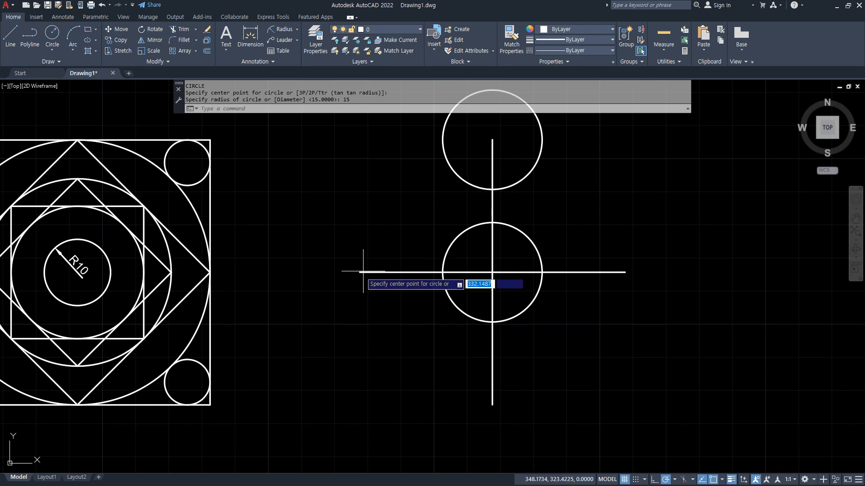
pyautogui.click(360, 272)
pyautogui.press('Return')
pyautogui.press('Return')
pyautogui.click(492, 405)
pyautogui.press('Return')
pyautogui.press('Return')
pyautogui.click(625, 272)
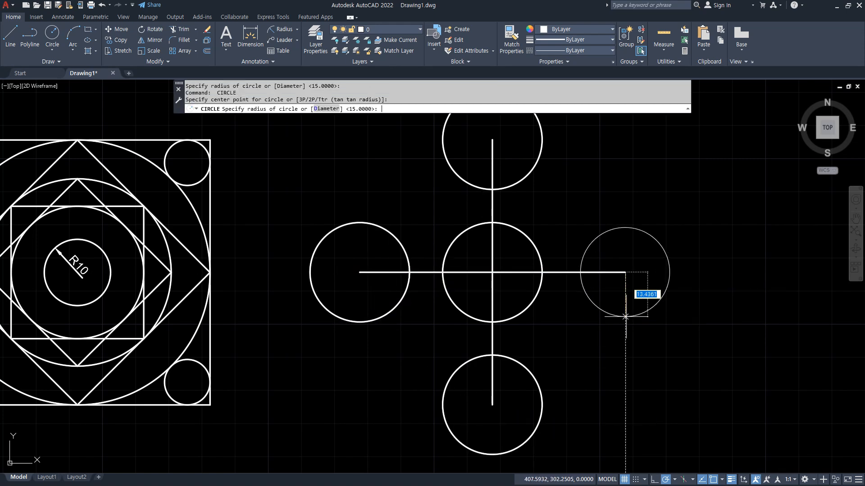
pyautogui.press('Return')
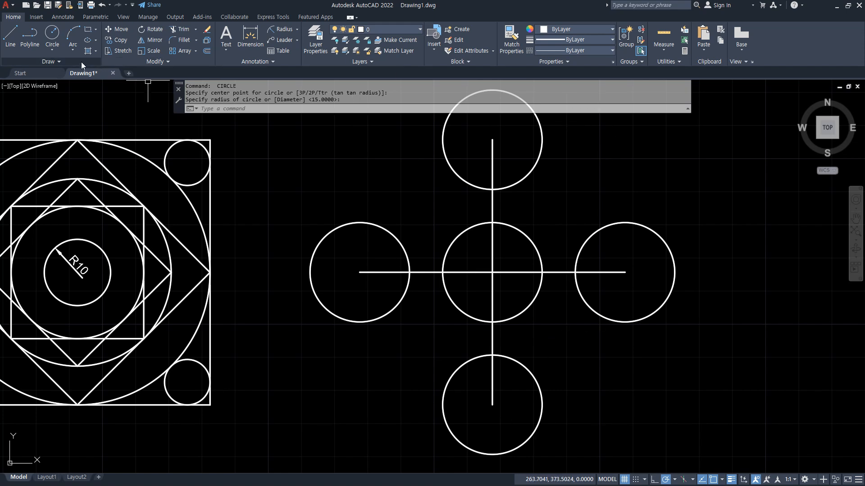
# Draw a Tan, Tan, Tan circle touching the upper, central and left circles
pyautogui.click(53, 49)
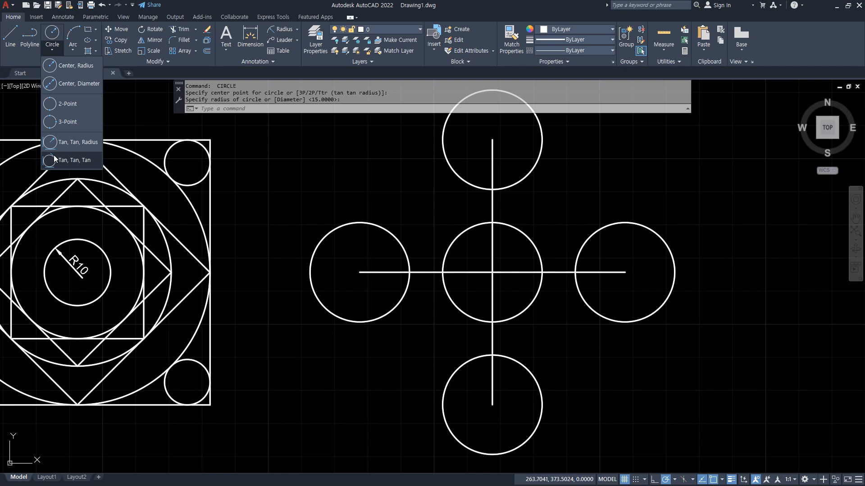
pyautogui.click(63, 160)
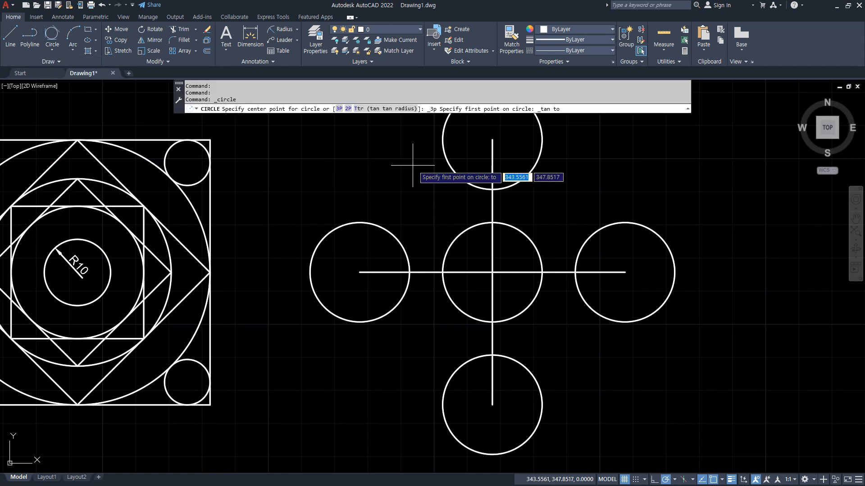
pyautogui.click(450, 170)
pyautogui.click(463, 232)
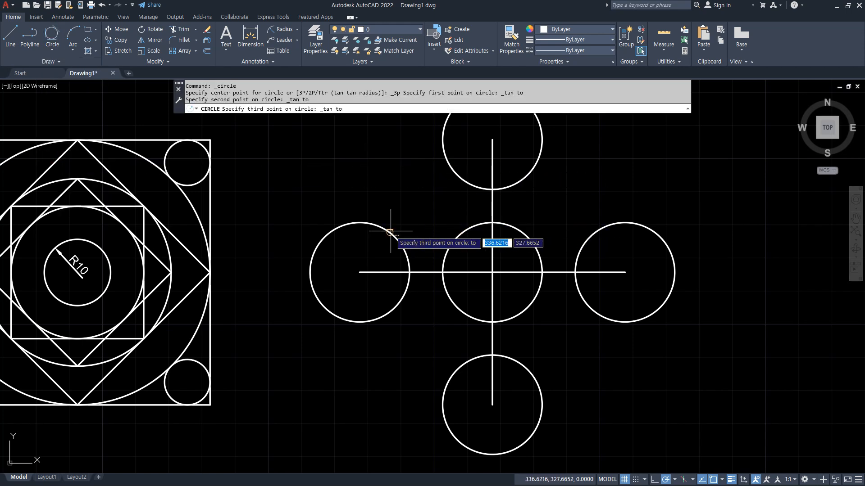
pyautogui.click(390, 233)
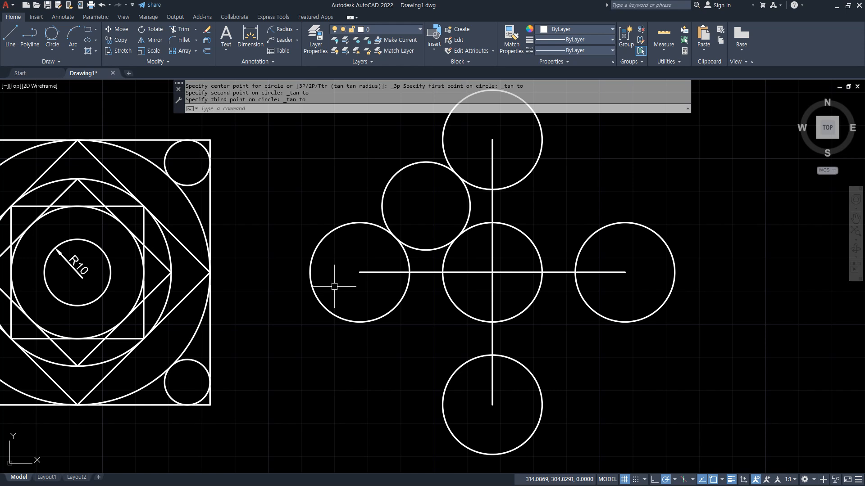
# Draw a Tan, Tan, Tan circle touching the upper, central and right circles
pyautogui.click(53, 38)
pyautogui.click(528, 175)
pyautogui.click(527, 240)
pyautogui.click(576, 241)
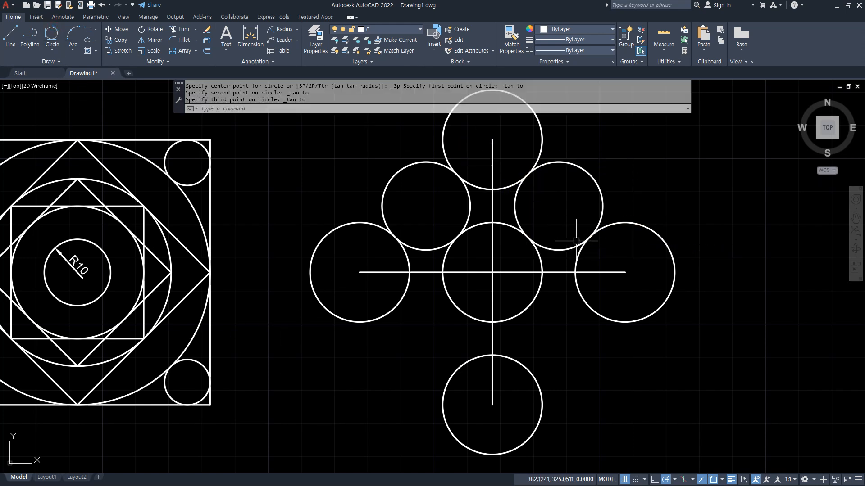
# Draw a Tan, Tan, Tan circle touching the right, central and lower circles
pyautogui.click(53, 36)
pyautogui.click(586, 314)
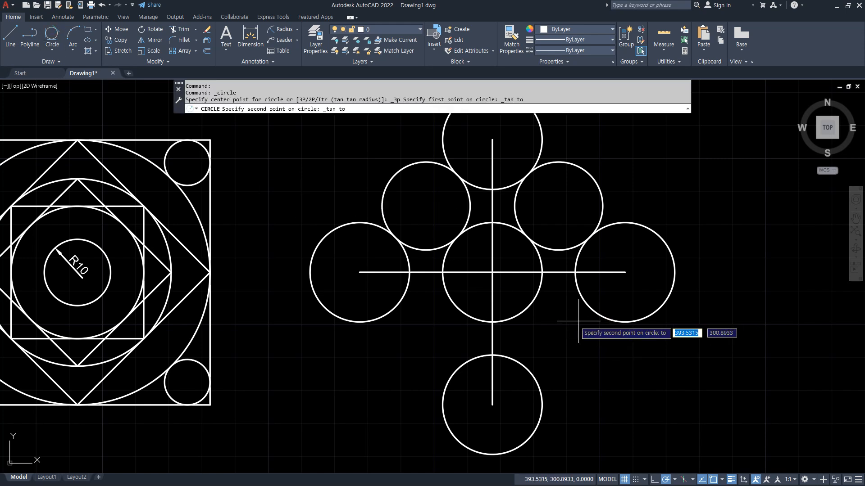
pyautogui.click(534, 303)
pyautogui.click(541, 378)
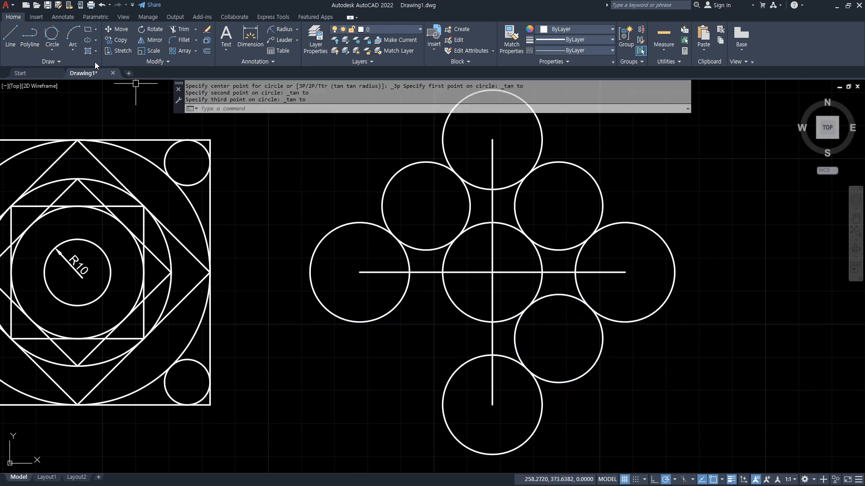
# Draw a Tan, Tan, Tan circle touching the lower, central and left circles
pyautogui.click(52, 36)
pyautogui.click(451, 365)
pyautogui.click(450, 309)
pyautogui.click(393, 312)
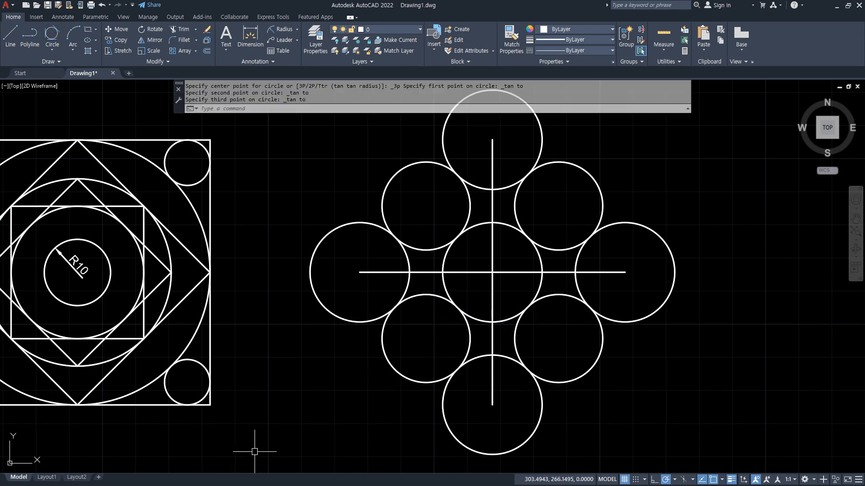
# Switch to the Chrome image popup and examine the reference drawing of the triangle with circles
pyautogui.scroll(-2, 391, 386)
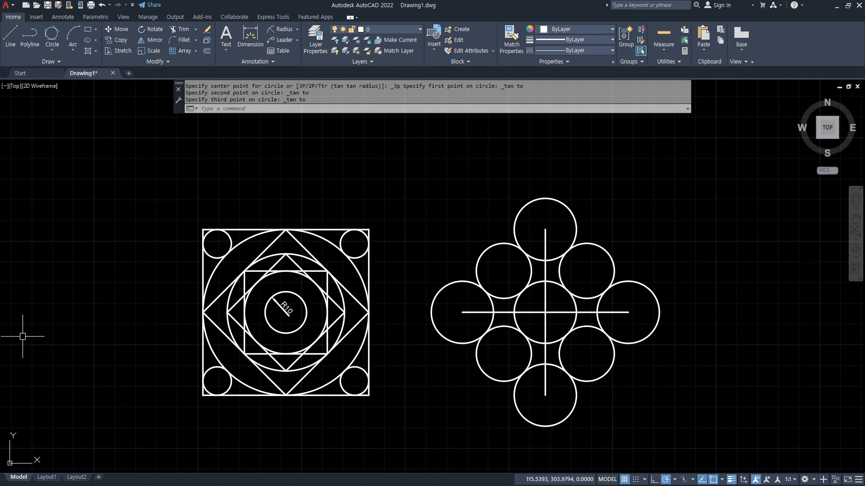
pyautogui.hotkey('alt', 'Tab')
pyautogui.hotkey('ctrl', '2')
pyautogui.moveTo(310, 343)
pyautogui.mouseDown()
pyautogui.moveTo(193, 178)
pyautogui.moveTo(436, 283)
pyautogui.moveTo(370, 334)
pyautogui.mouseUp()
pyautogui.press('e')
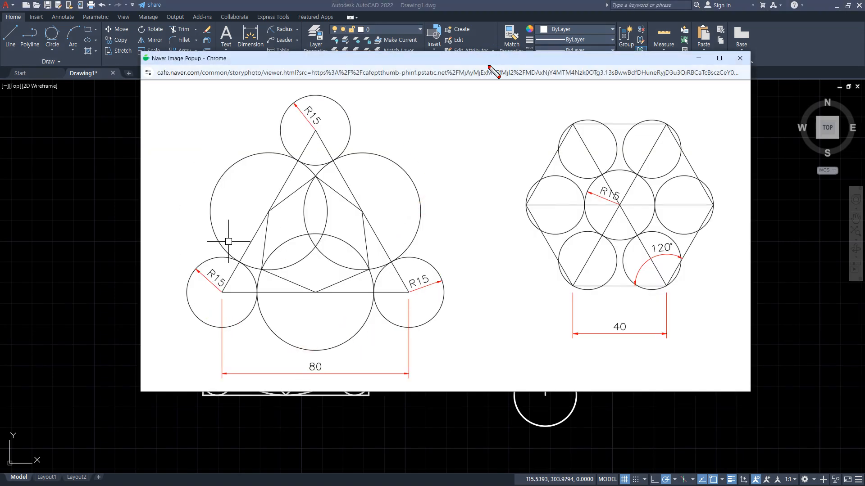
pyautogui.moveTo(494, 62)
pyautogui.mouseDown()
pyautogui.moveTo(0, 149)
pyautogui.moveTo(0, 158)
pyautogui.mouseUp()
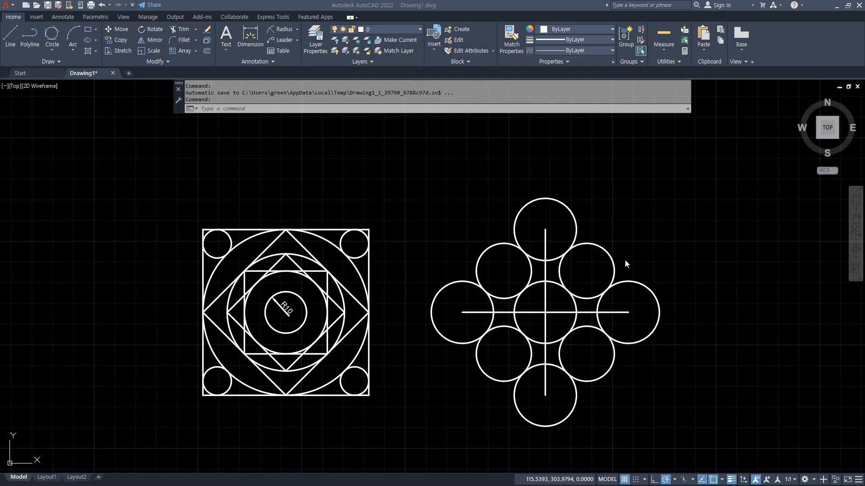
# Set the polar tracking angles to the 30, 60, 90, 120 increment option
pyautogui.moveTo(708, 304); pyautogui.dragTo(386, 292, button='middle')
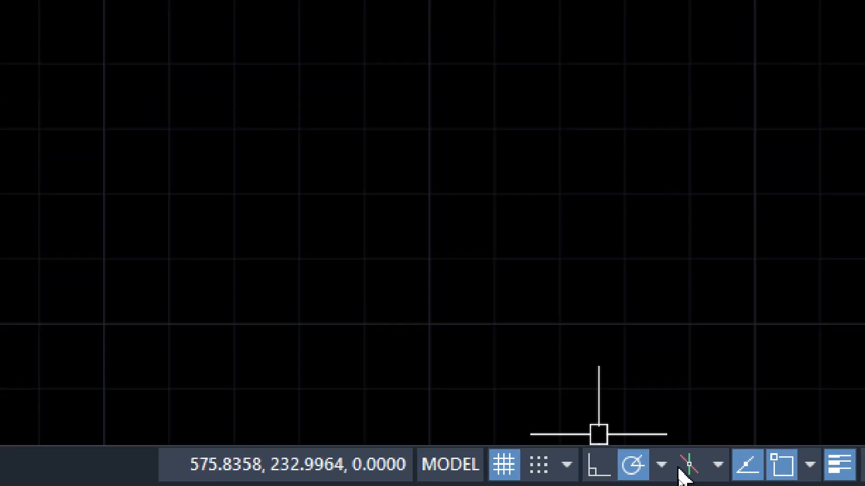
pyautogui.click(660, 464)
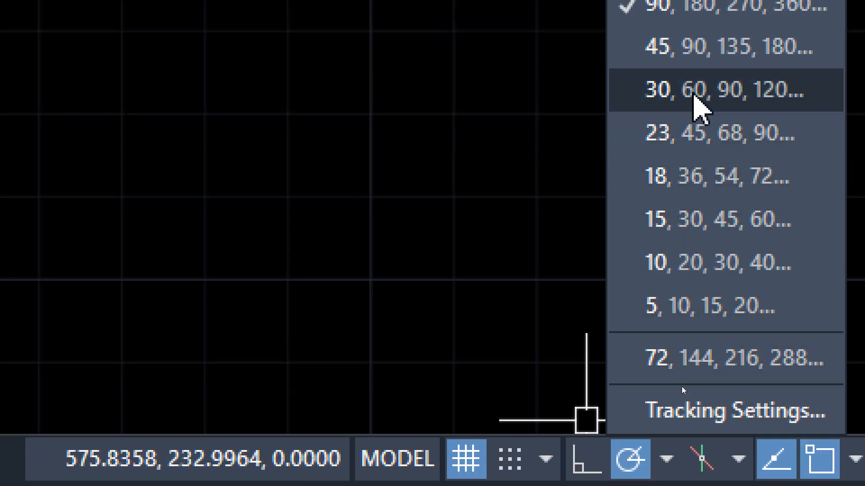
pyautogui.click(696, 90)
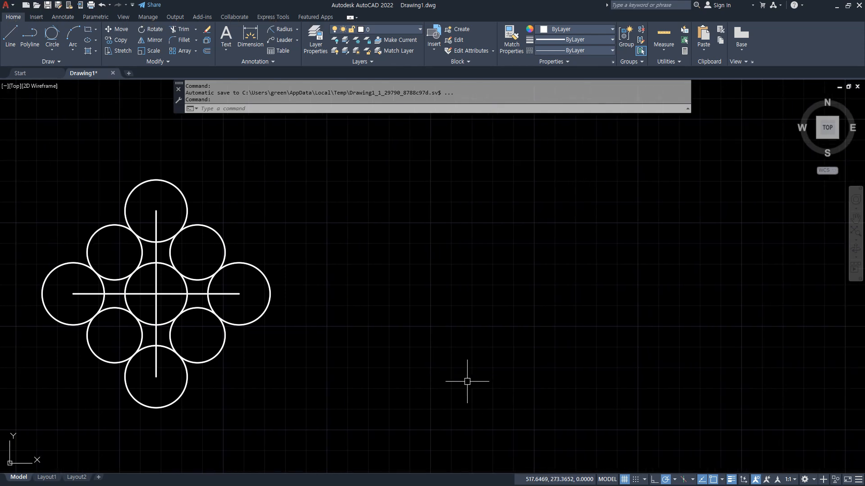
# Draw a closed equilateral triangle with sides of 80 in the empty area beside the circle pattern
pyautogui.write('L')
pyautogui.press('Return')
pyautogui.click(447, 384)
pyautogui.write('80')
pyautogui.press('Return')
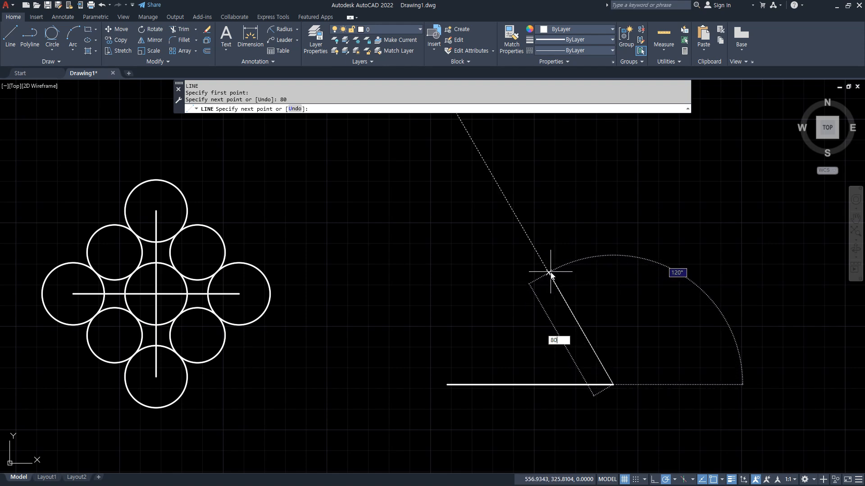
pyautogui.press('Return')
pyautogui.write('c')
pyautogui.press('Return')
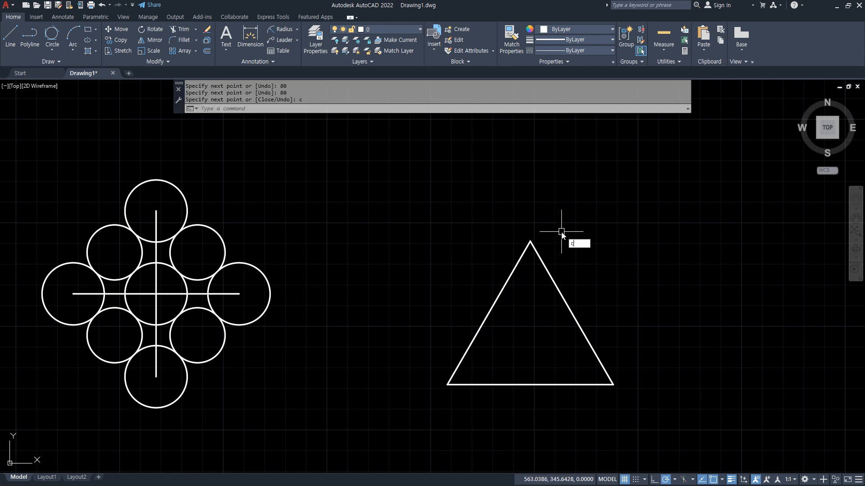
# Draw three circles of radius 15, one centred on each corner of the triangle
pyautogui.write('c')
pyautogui.press('Return')
pyautogui.click(530, 242)
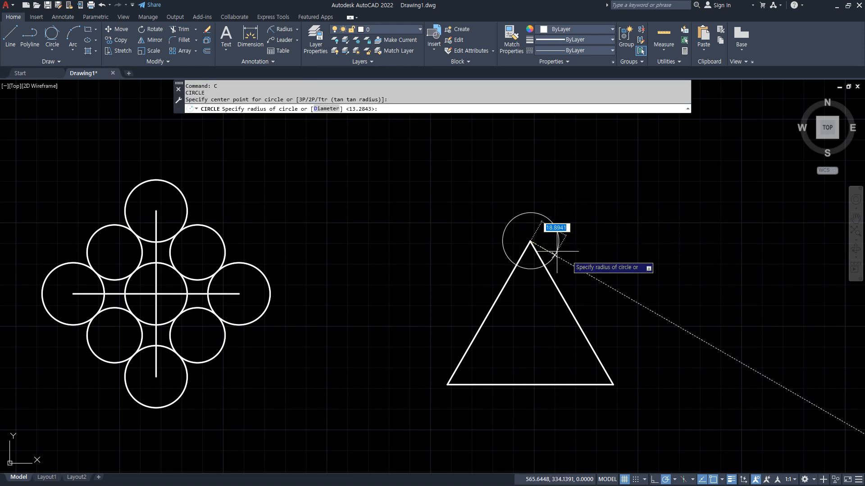
pyautogui.press('Return')
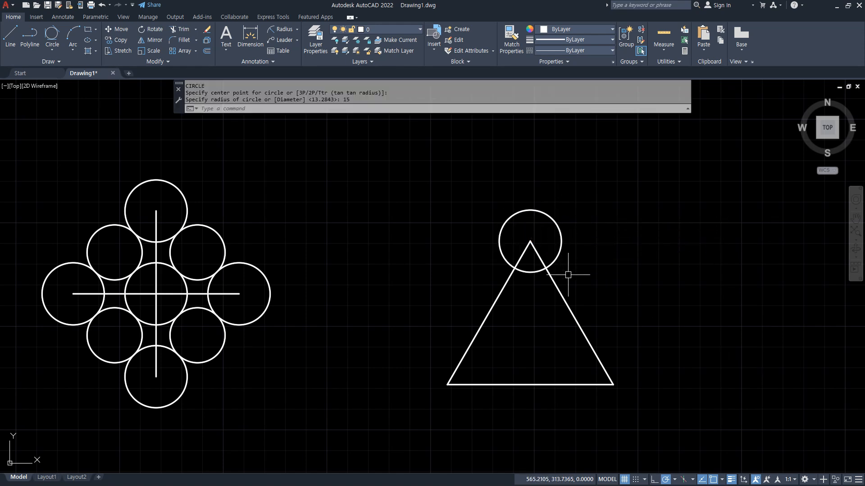
pyautogui.press('Return')
pyautogui.click(448, 384)
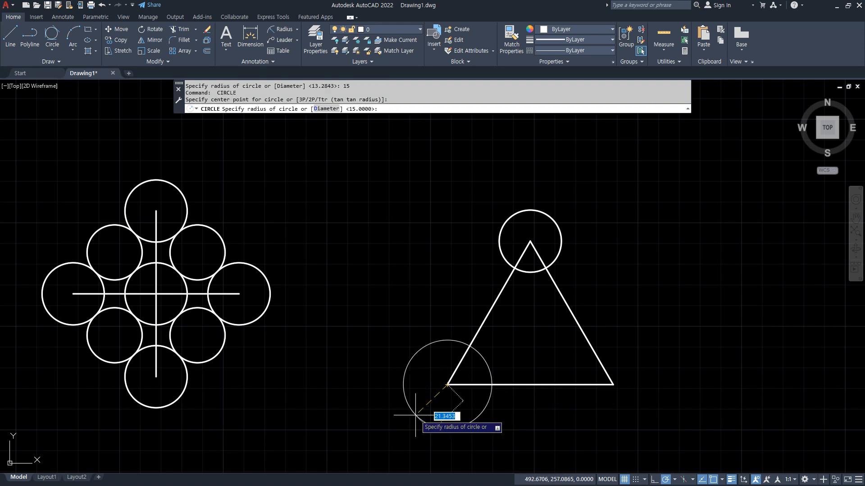
pyautogui.press('Return')
pyautogui.press('Return')
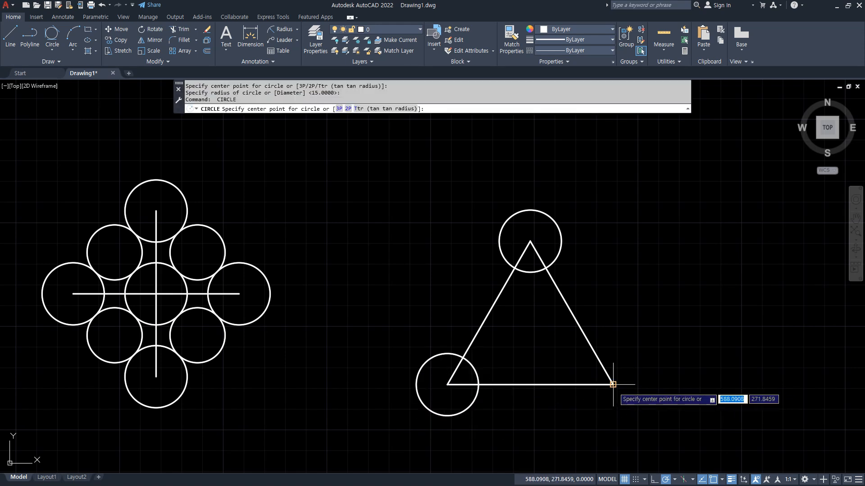
pyautogui.click(613, 385)
pyautogui.press('Return')
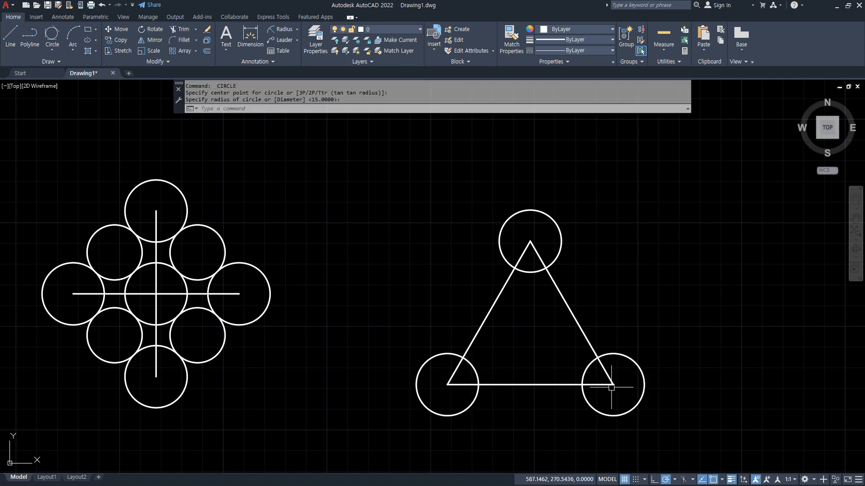
# Draw a 2-Point circle on the triangle's left side, spanning the points where the top and lower-left circles cross that side
pyautogui.click(52, 49)
pyautogui.click(56, 110)
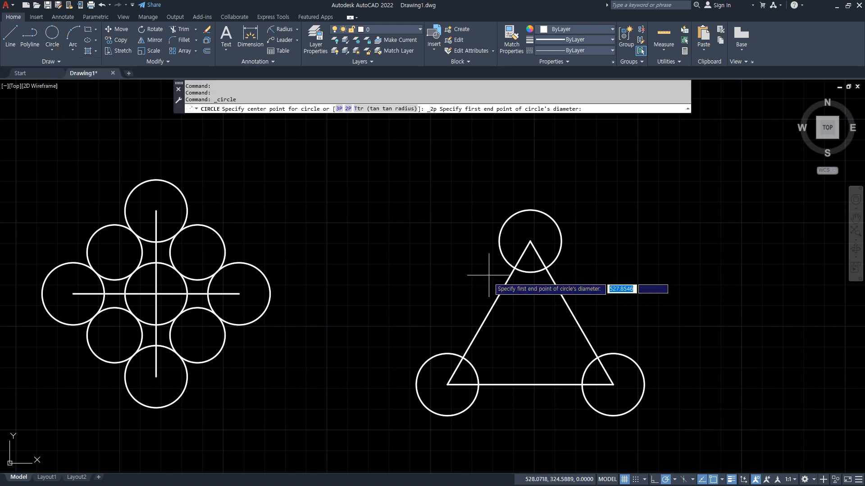
pyautogui.click(514, 268)
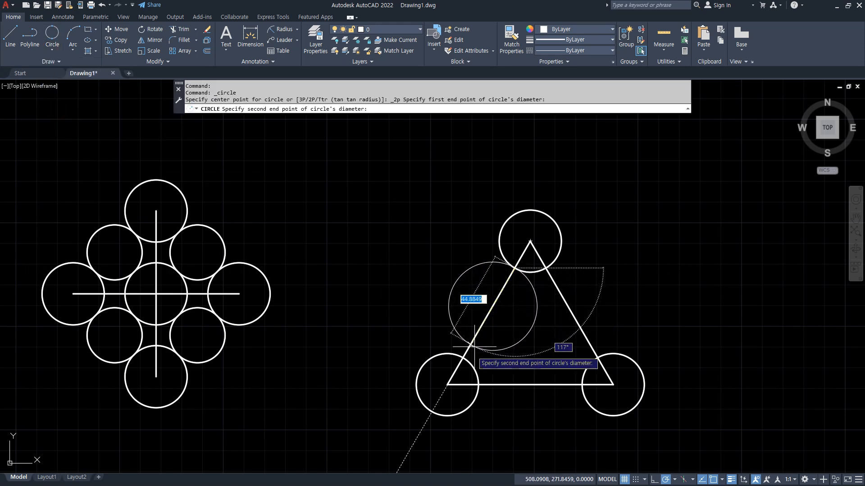
pyautogui.click(468, 359)
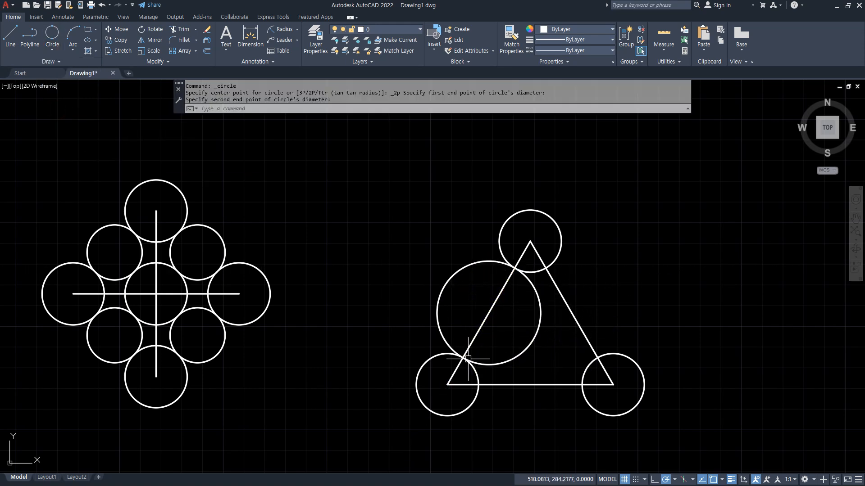
# Draw 2-Point circles on the triangle's bottom and right sides, each spanning the points where the corner circles cross that side
pyautogui.click(57, 37)
pyautogui.click(447, 385)
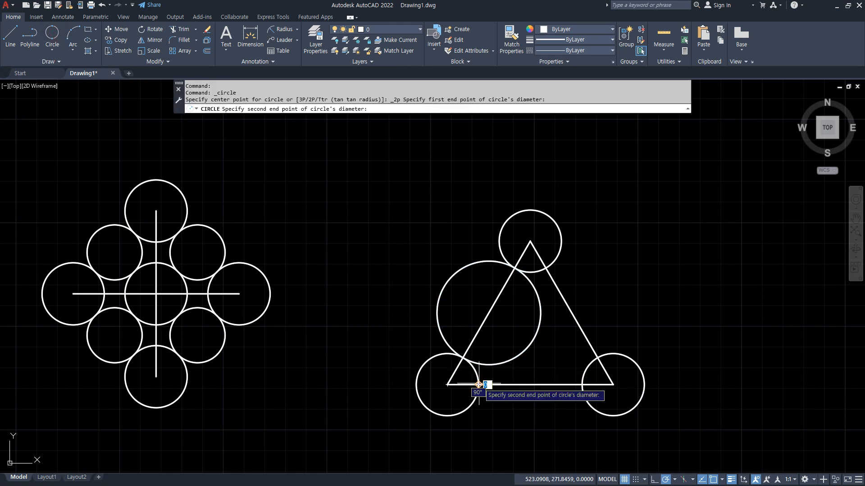
pyautogui.click(582, 385)
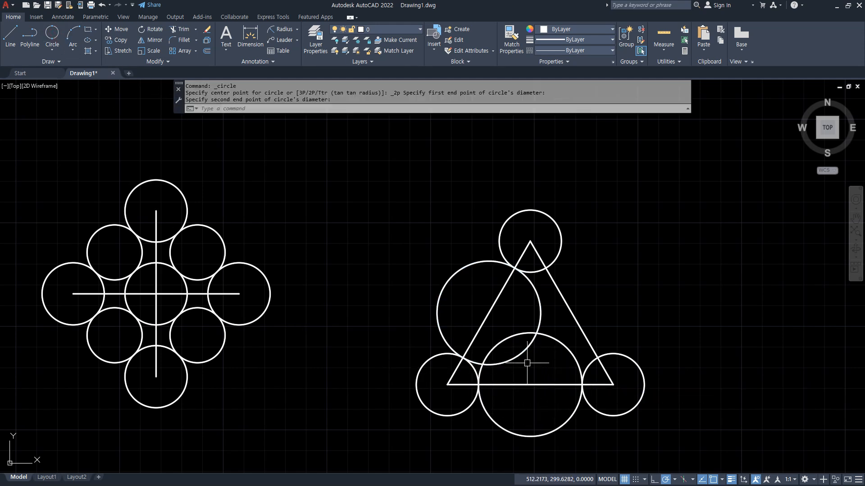
pyautogui.click(46, 34)
pyautogui.click(545, 268)
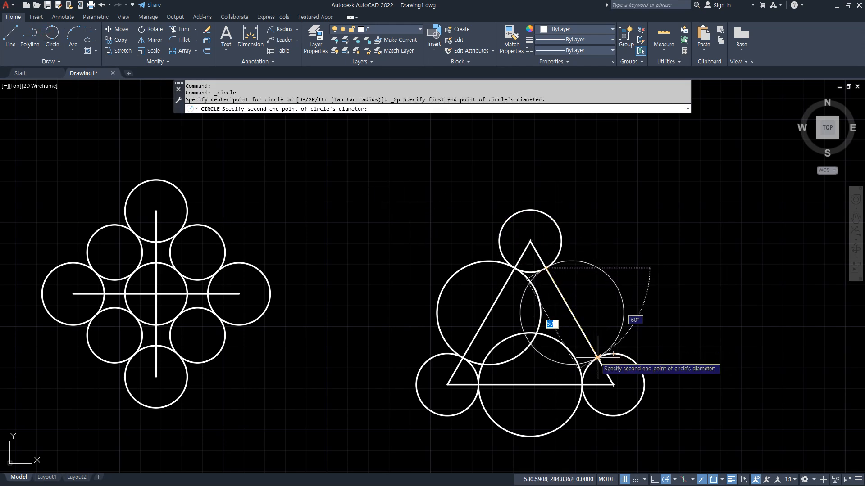
pyautogui.scroll(6, 601, 356)
pyautogui.click(613, 361)
pyautogui.scroll(-7, 613, 360)
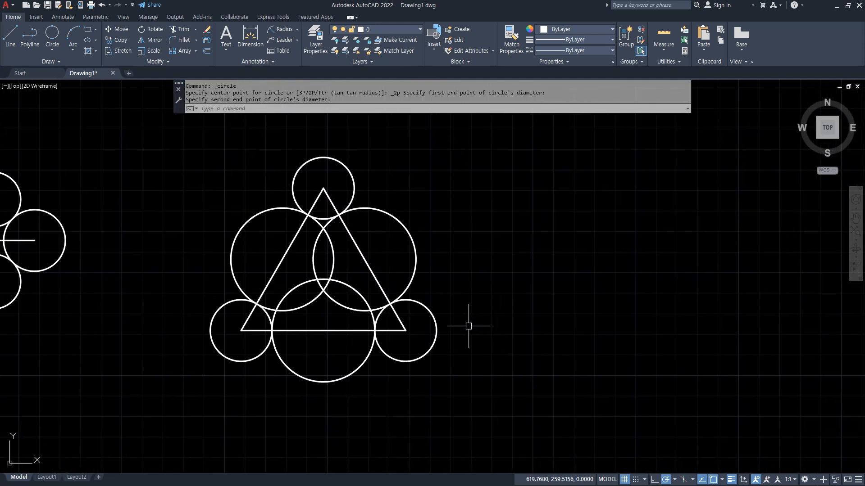
# Examine the hexagon's side length and corner angle in the reference image, and return to the drawing
pyautogui.moveTo(0, 86); pyautogui.dragTo(515, 87)
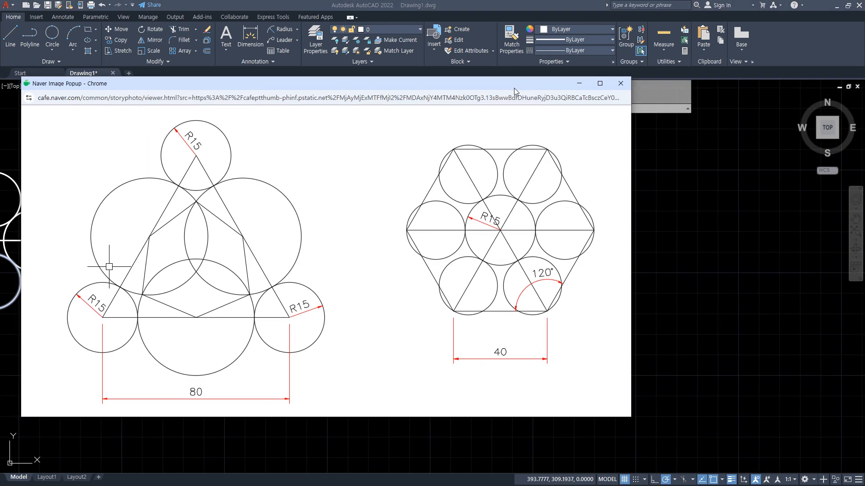
pyautogui.moveTo(456, 345); pyautogui.dragTo(542, 348)
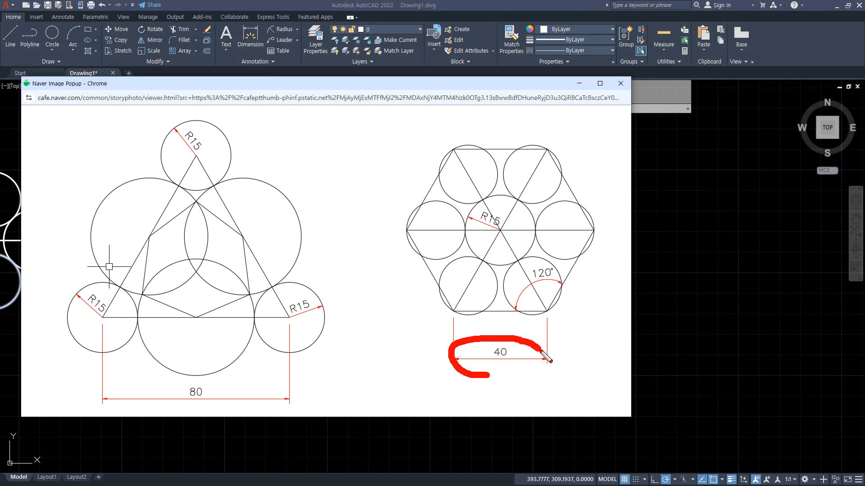
pyautogui.moveTo(466, 314)
pyautogui.mouseDown()
pyautogui.moveTo(519, 315)
pyautogui.moveTo(588, 247)
pyautogui.mouseUp()
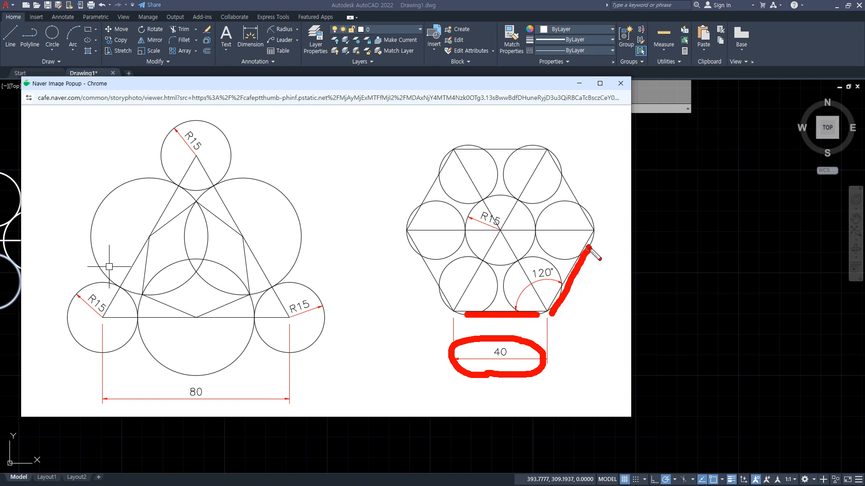
pyautogui.press('Escape')
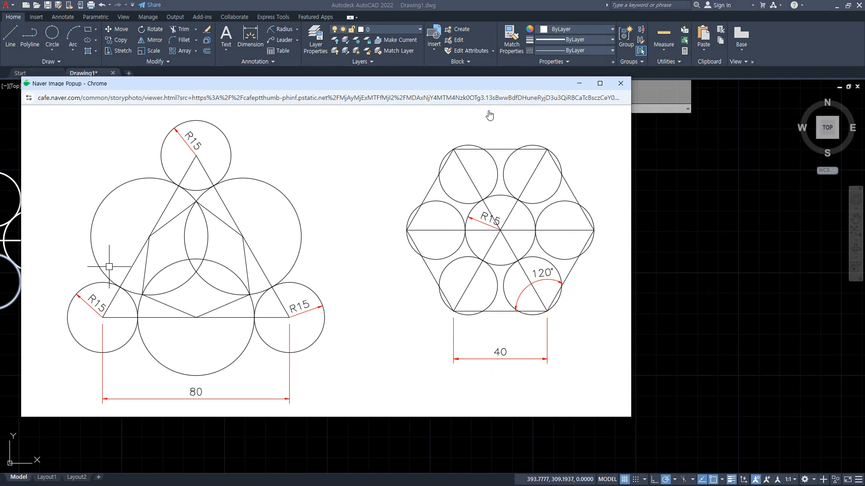
pyautogui.moveTo(495, 83); pyautogui.dragTo(0, 117)
pyautogui.click(606, 324)
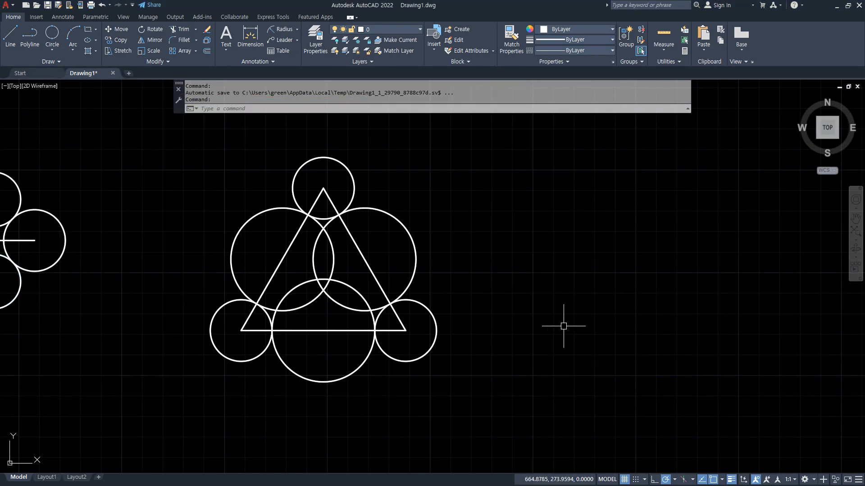
# Draw a closed regular hexagon with sides of 40 and a horizontal base in the empty area beside the triangle
pyautogui.moveTo(563, 326); pyautogui.dragTo(469, 325, button='middle')
pyautogui.write('L')
pyautogui.press('Return')
pyautogui.click(514, 334)
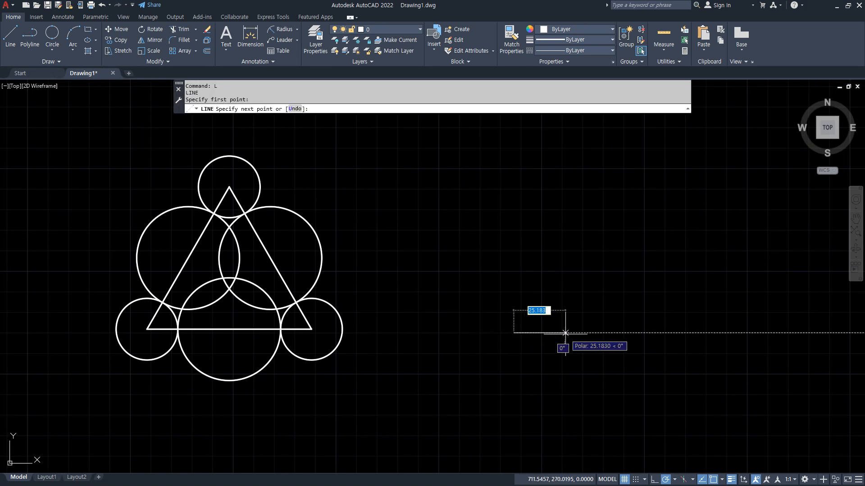
pyautogui.write('40')
pyautogui.press('Return')
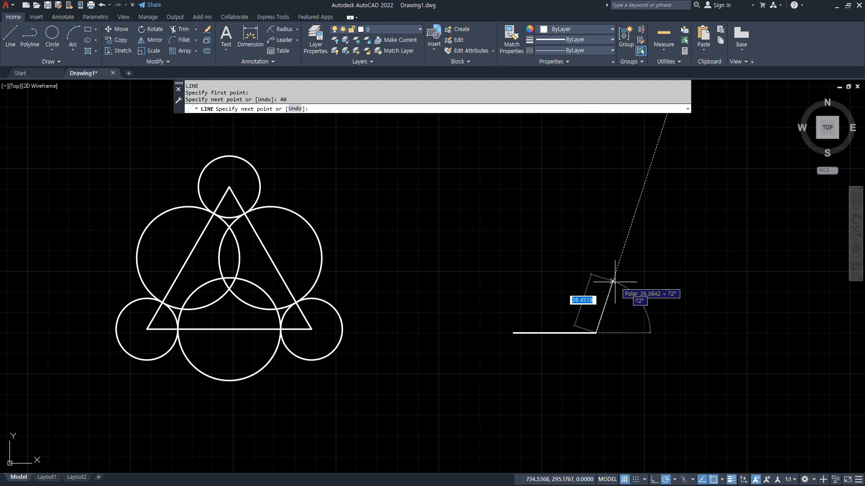
pyautogui.write('40')
pyautogui.press('Return')
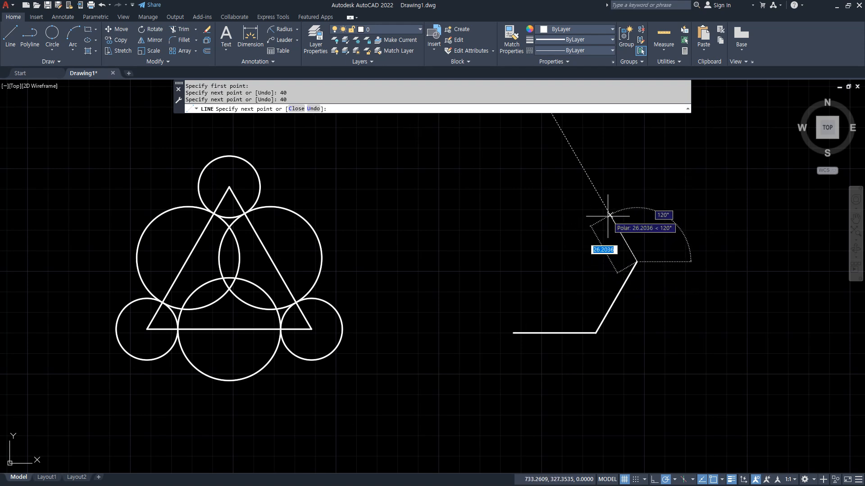
pyautogui.write('40')
pyautogui.press('Return')
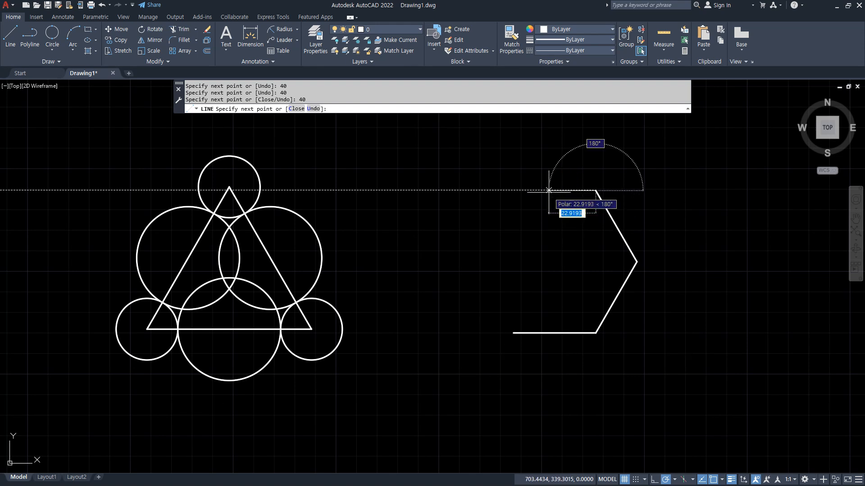
pyautogui.write('4')
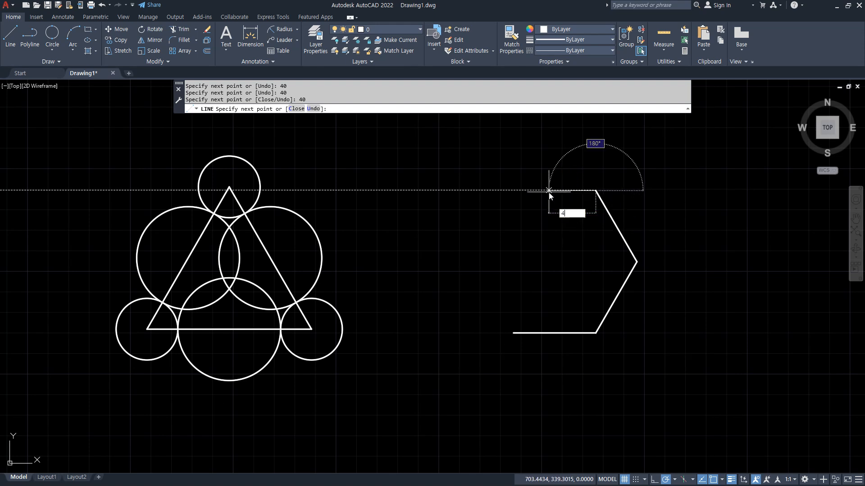
pyautogui.write('0')
pyautogui.press('Return')
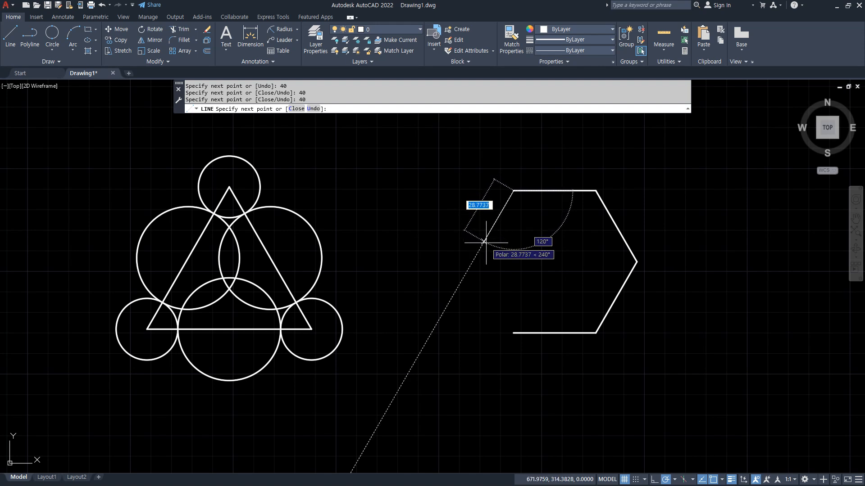
pyautogui.write('40')
pyautogui.press('Return')
pyautogui.write('c')
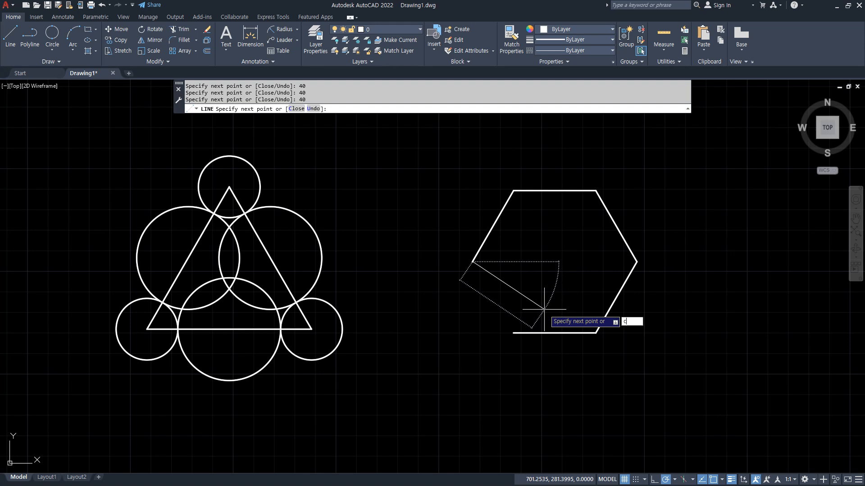
pyautogui.press('Return')
# Draw three lines joining the opposite corners of the hexagon through its centre
pyautogui.write('l')
pyautogui.press('Return')
pyautogui.click(595, 333)
pyautogui.click(514, 191)
pyautogui.press('Return')
pyautogui.press('Return')
pyautogui.click(596, 191)
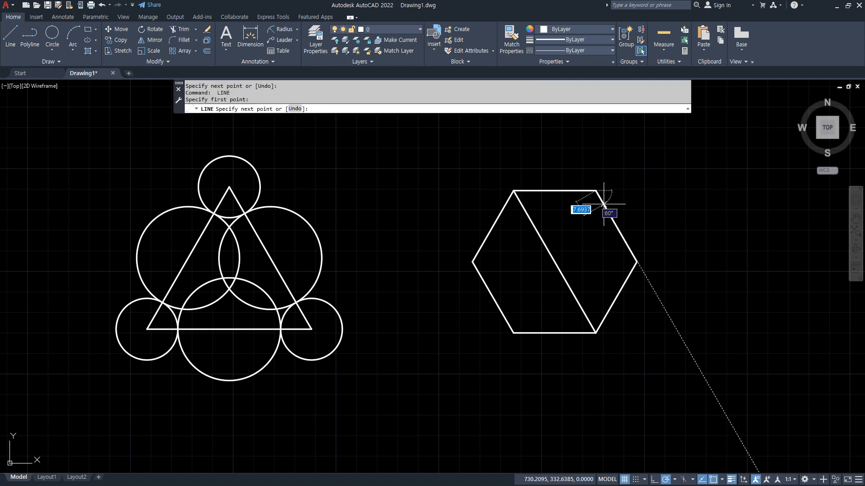
pyautogui.click(513, 333)
pyautogui.press('Return')
pyautogui.press('Return')
pyautogui.click(472, 262)
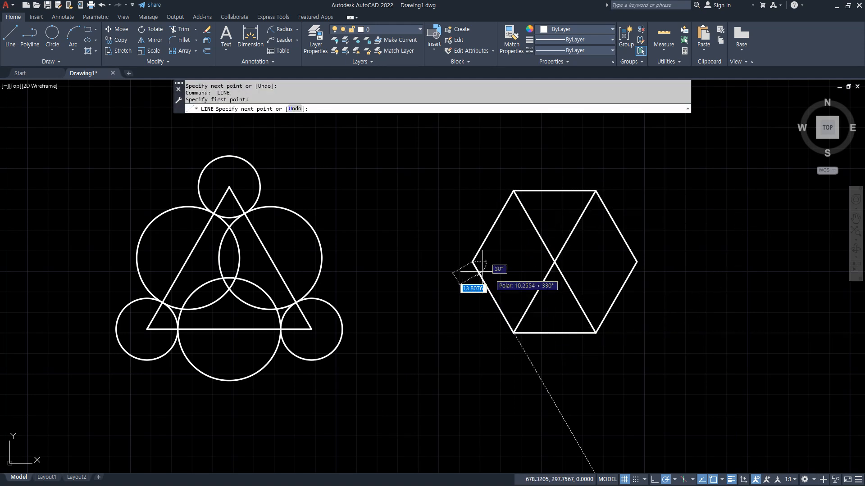
pyautogui.click(628, 272)
pyautogui.press('Return')
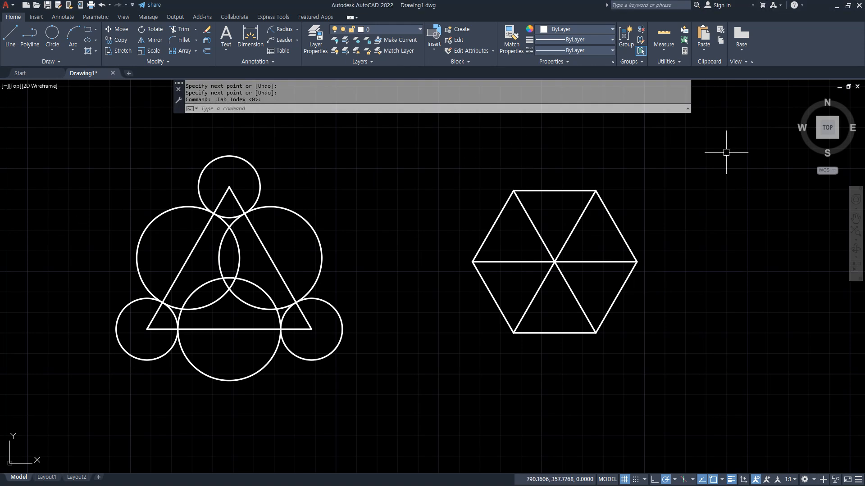
# Draw a circle of radius 15 centred on the intersection of the hexagon's diagonals
pyautogui.write('c')
pyautogui.press('Return')
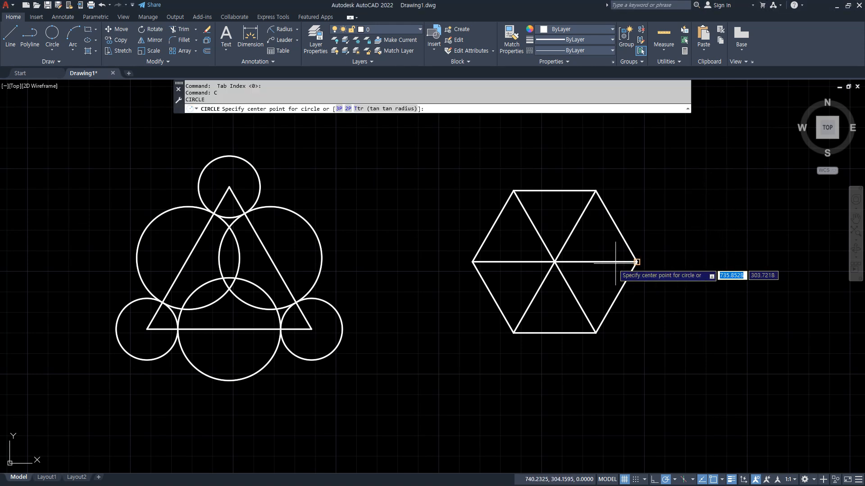
pyautogui.click(554, 261)
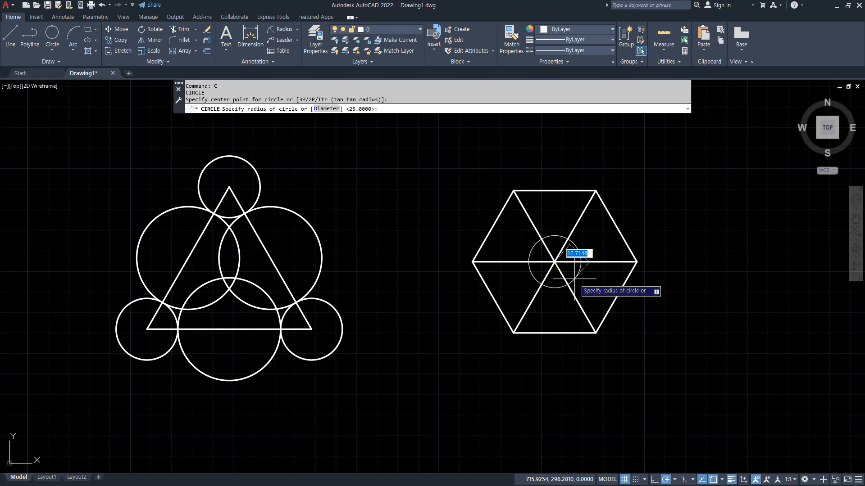
pyautogui.press('Return')
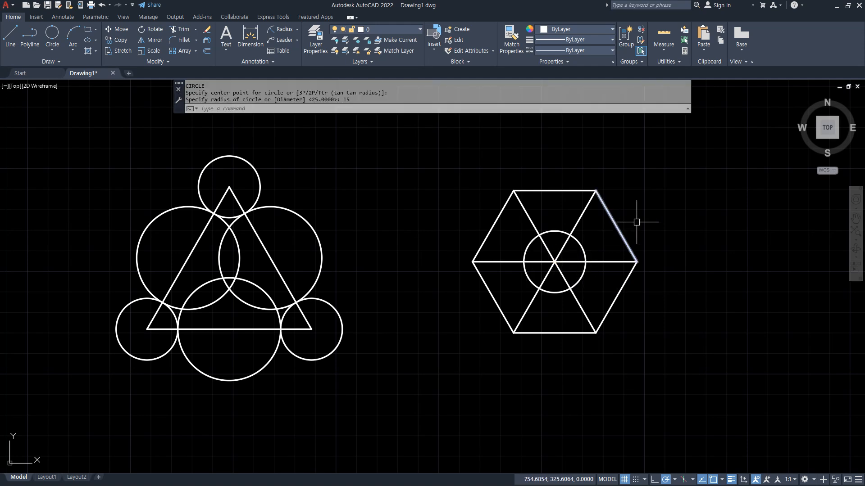
# Draw 2-Point circles along the two upper diagonals, from the hexagon's upper-left and upper-right corners to the centre circle
pyautogui.scroll(2, 615, 227)
pyautogui.moveTo(621, 204); pyautogui.dragTo(590, 230, button='middle')
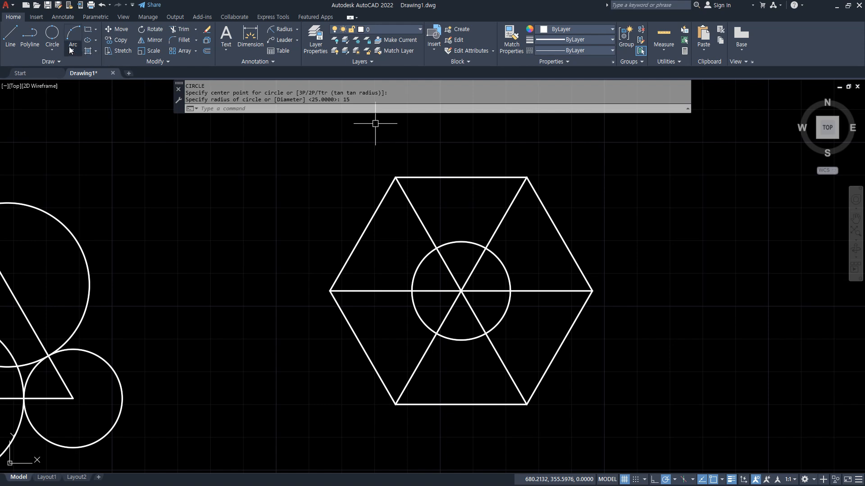
pyautogui.click(51, 45)
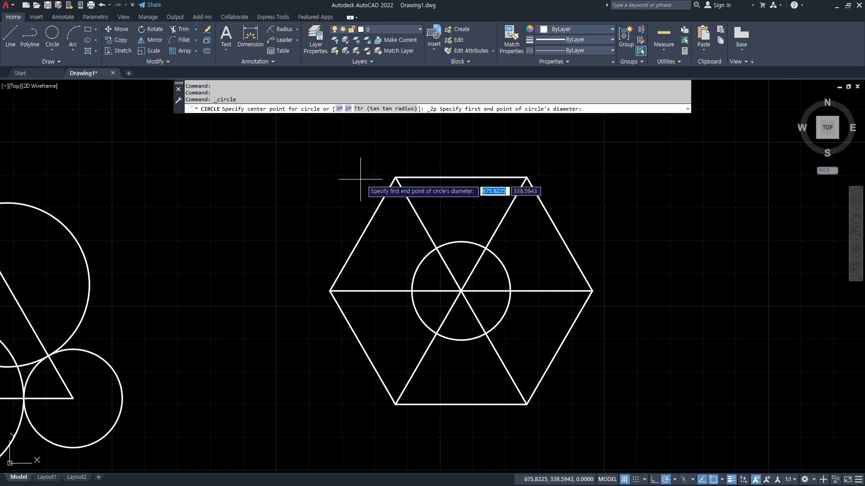
pyautogui.click(396, 177)
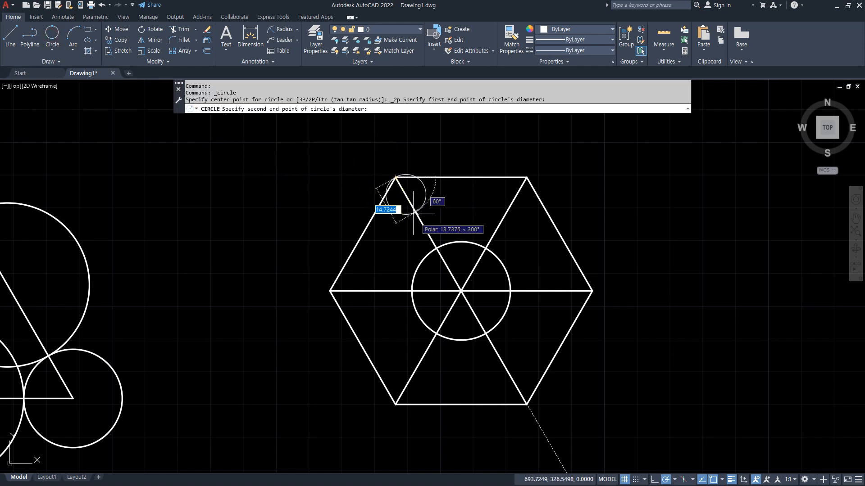
pyautogui.click(437, 251)
pyautogui.click(56, 34)
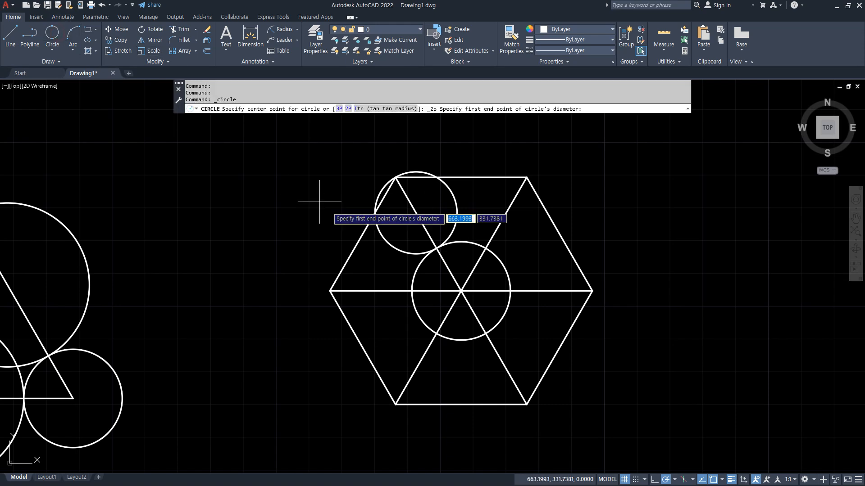
pyautogui.click(485, 248)
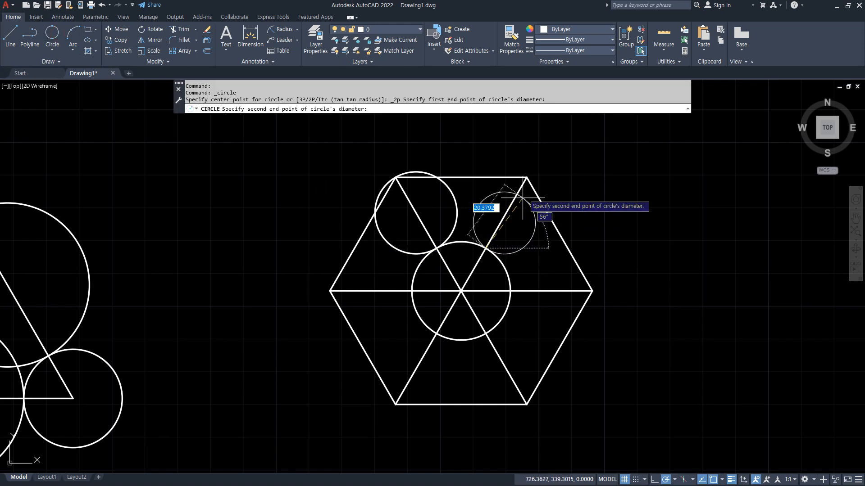
pyautogui.click(527, 177)
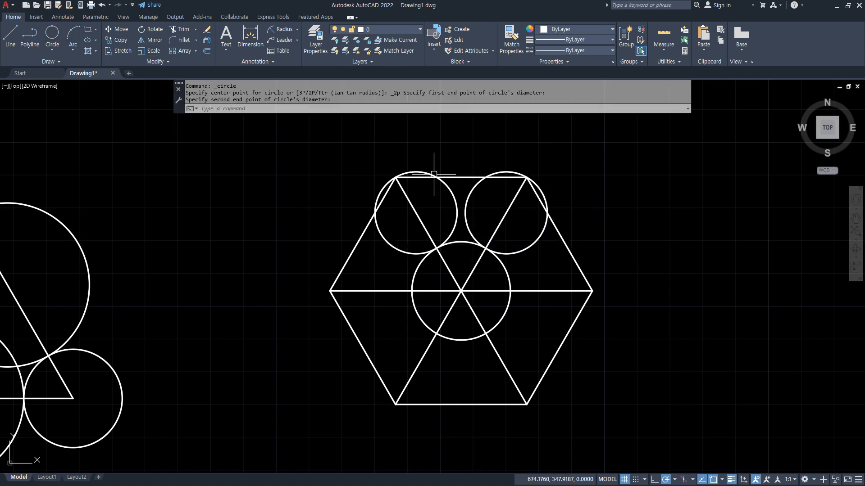
# Draw 2-Point circles from the centre circle to the hexagon's right and lower-right corners, along the diagonals
pyautogui.click(52, 34)
pyautogui.click(509, 290)
pyautogui.click(592, 291)
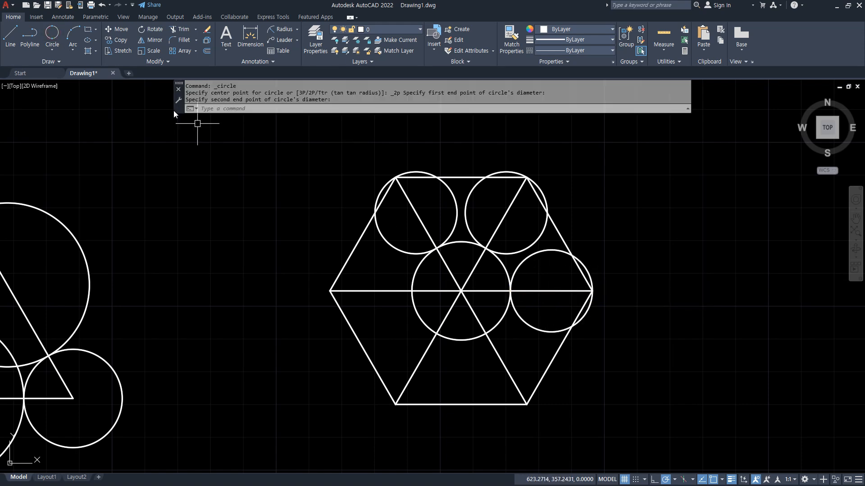
pyautogui.click(53, 35)
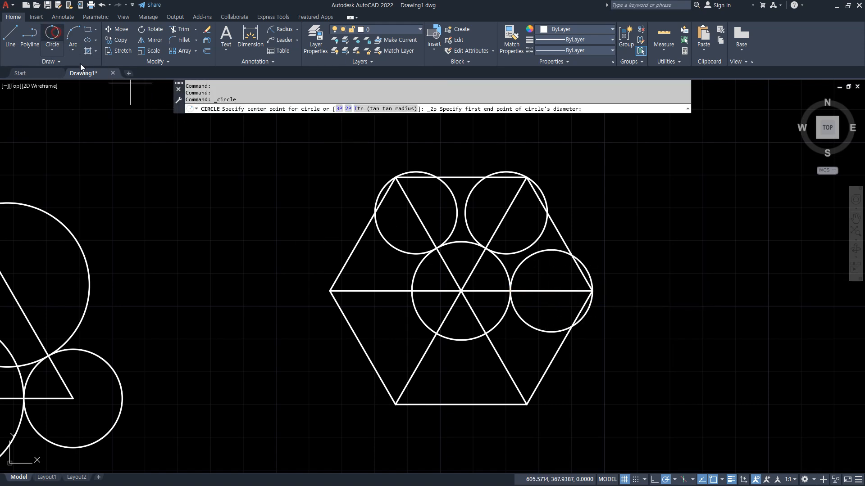
pyautogui.click(489, 335)
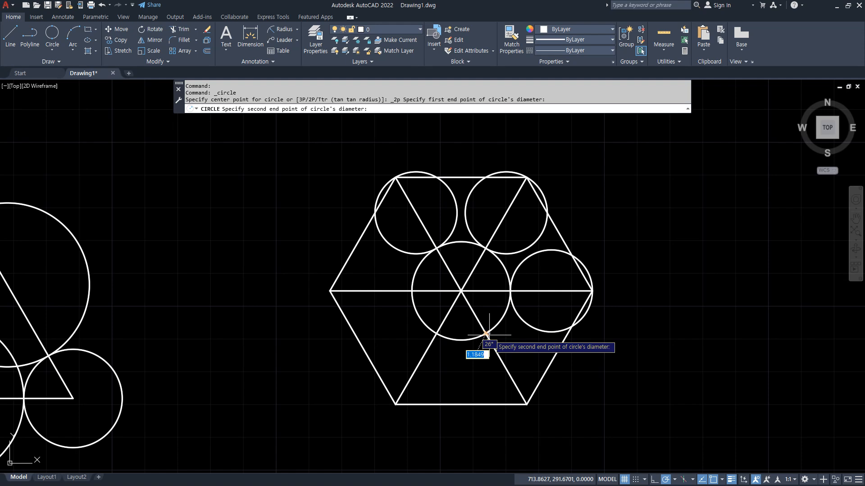
pyautogui.click(526, 405)
# Draw 2-Point circles from the centre circle to the hexagon's lower-left and left corners, along the diagonals
pyautogui.click(52, 35)
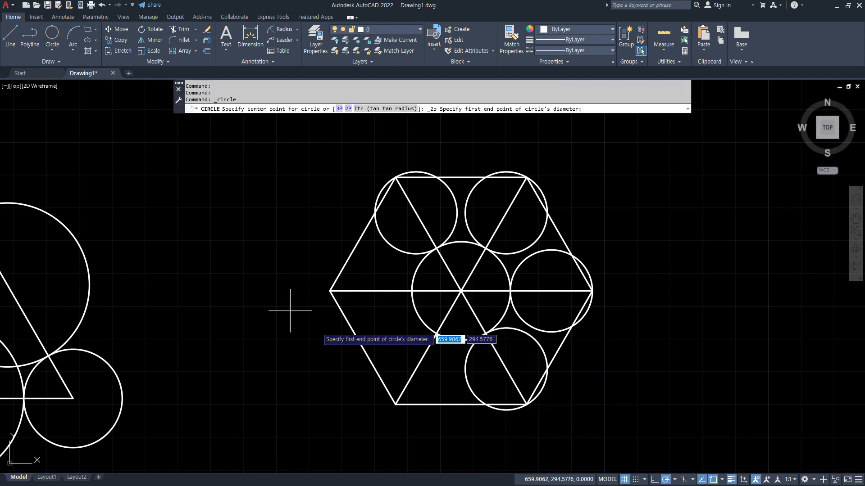
pyautogui.click(434, 334)
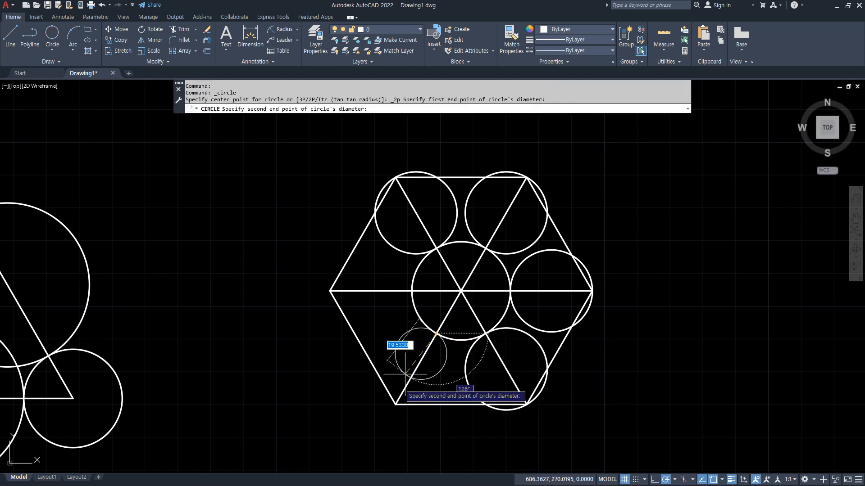
pyautogui.click(395, 405)
pyautogui.click(59, 45)
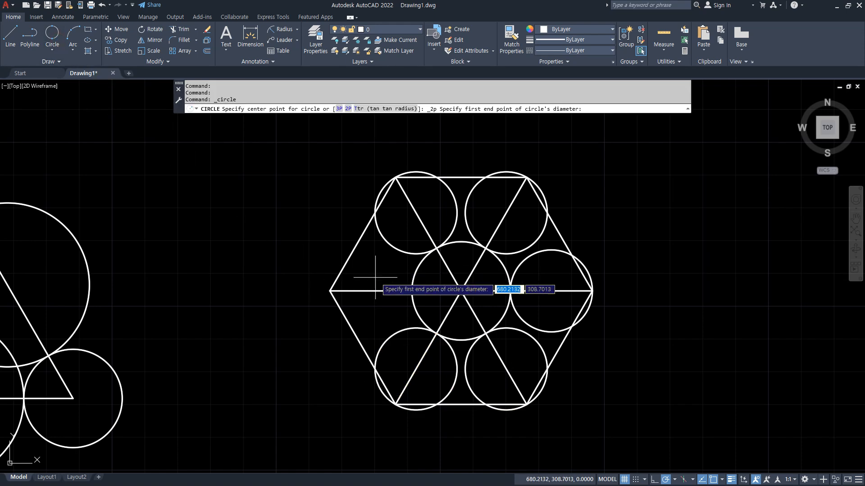
pyautogui.click(411, 291)
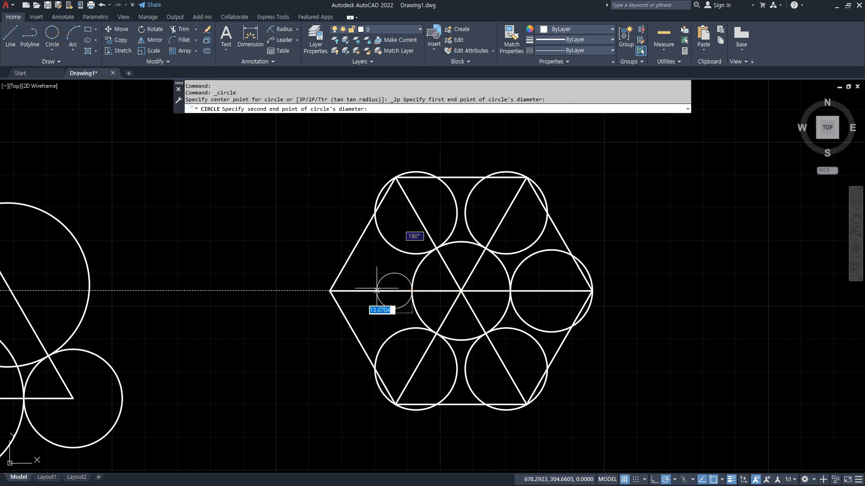
pyautogui.click(330, 291)
# Switch to the browser and examine the dimensions of the interlaced squares reference drawing
pyautogui.hotkey('alt', 'Tab')
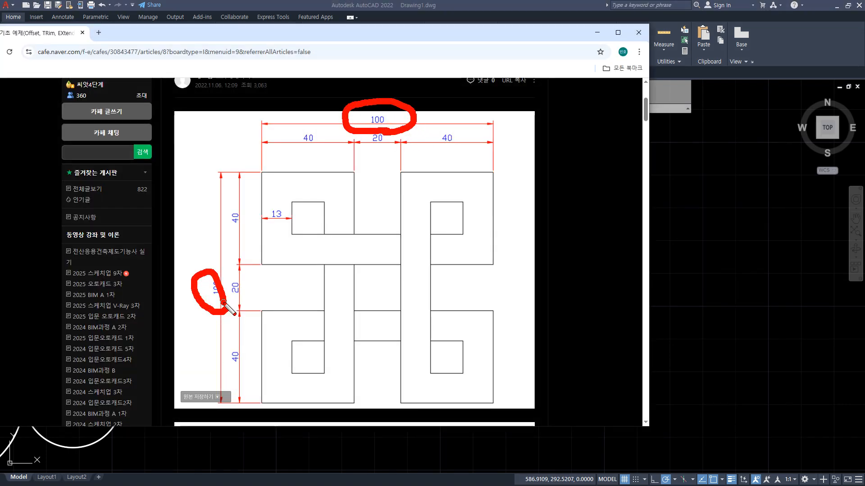
pyautogui.press('e')
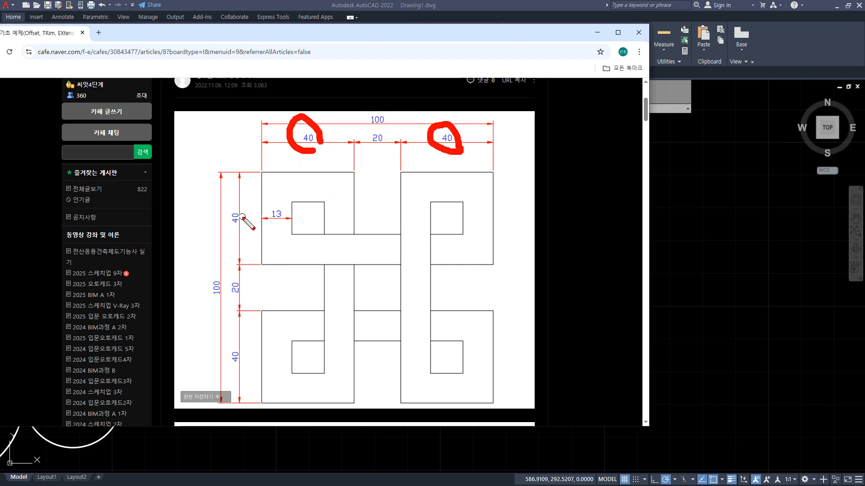
pyautogui.press('e')
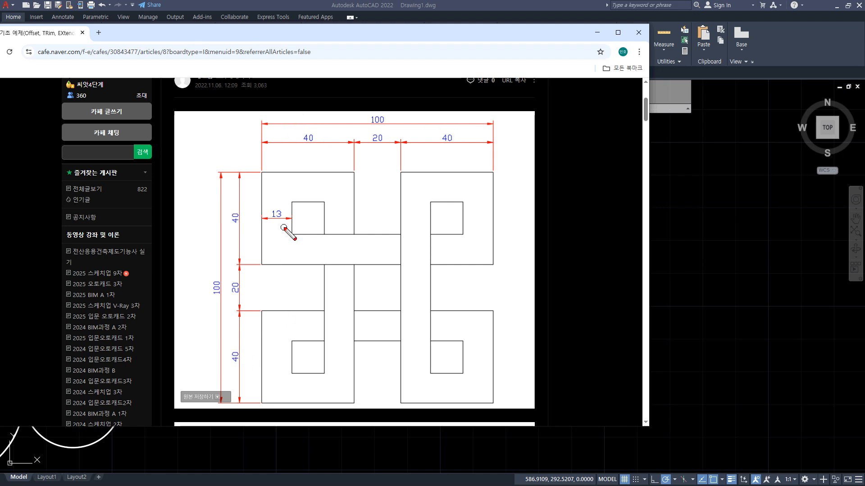
pyautogui.press('Escape')
pyautogui.moveTo(436, 33); pyautogui.dragTo(0, 40)
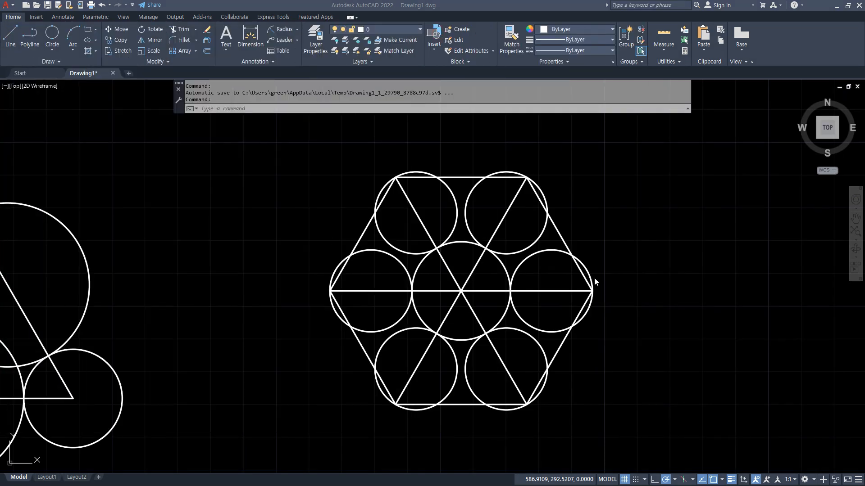
# Draw the bottom and right sides of a square as 100-long lines in the empty area right of the hexagon pattern
pyautogui.scroll(-4, 618, 318)
pyautogui.moveTo(705, 334); pyautogui.dragTo(310, 349, button='middle')
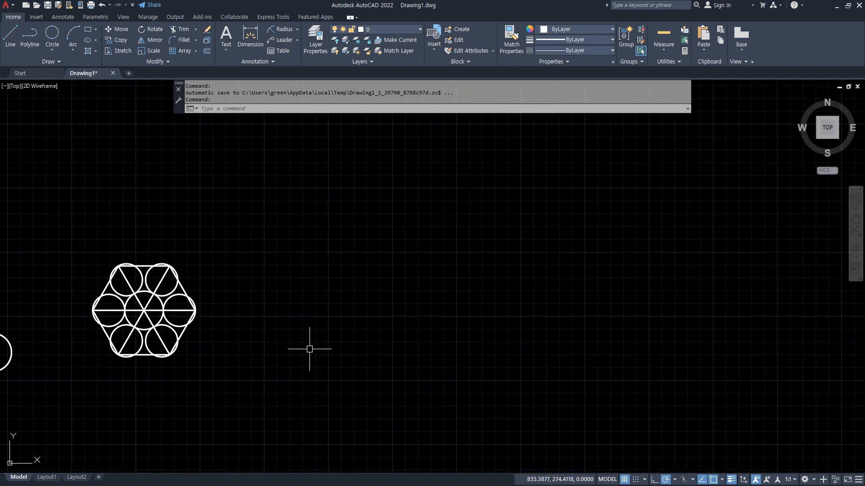
pyautogui.write('L')
pyautogui.press('Return')
pyautogui.click(255, 358)
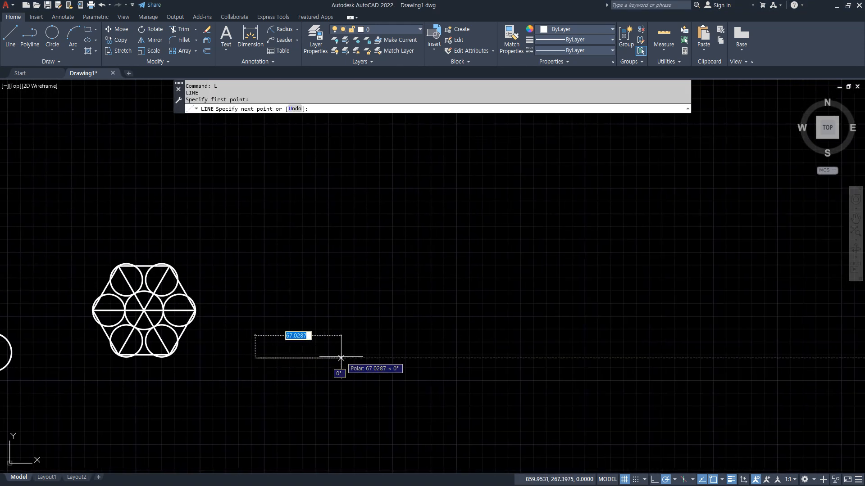
pyautogui.write('100')
pyautogui.press('Return')
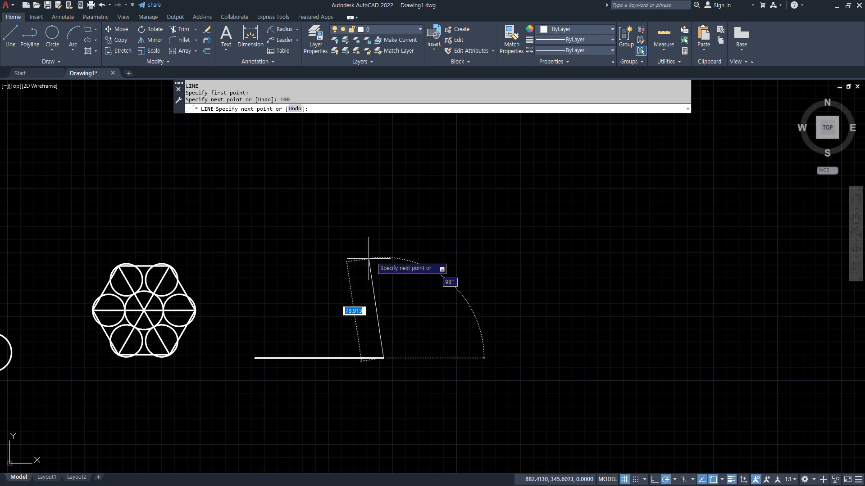
pyautogui.write('10')
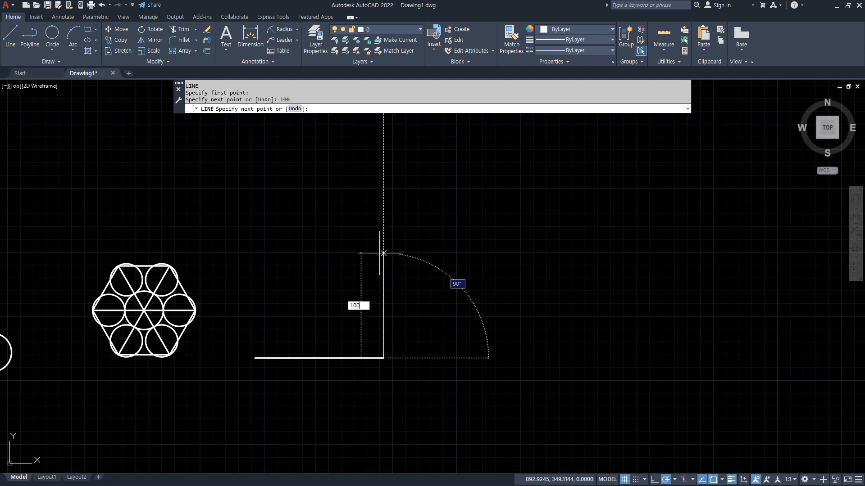
pyautogui.write('0')
pyautogui.press('Return')
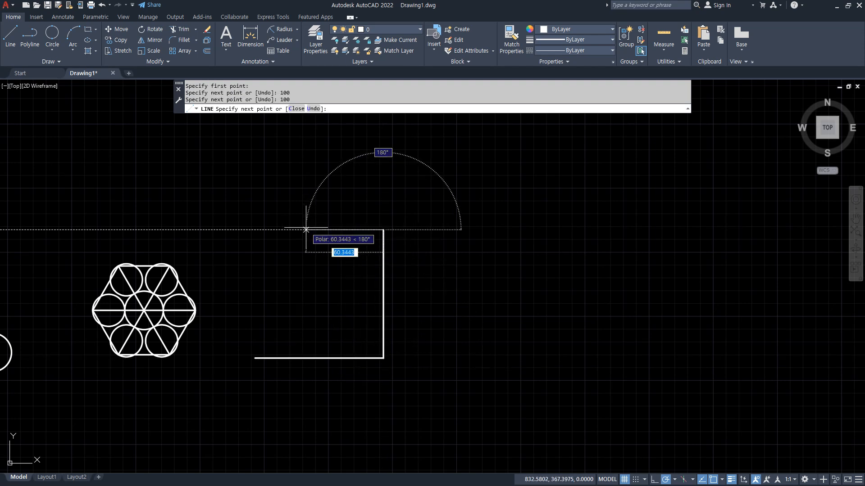
# Complete the square with 100-long top and left sides
pyautogui.write('100')
pyautogui.press('Return')
pyautogui.write('100')
pyautogui.press('Return')
pyautogui.press('Return')
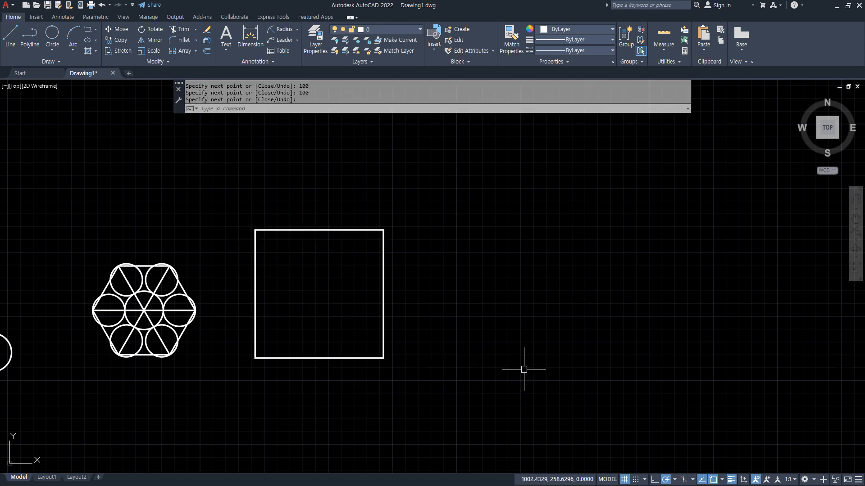
pyautogui.moveTo(527, 359); pyautogui.dragTo(347, 354, button='middle')
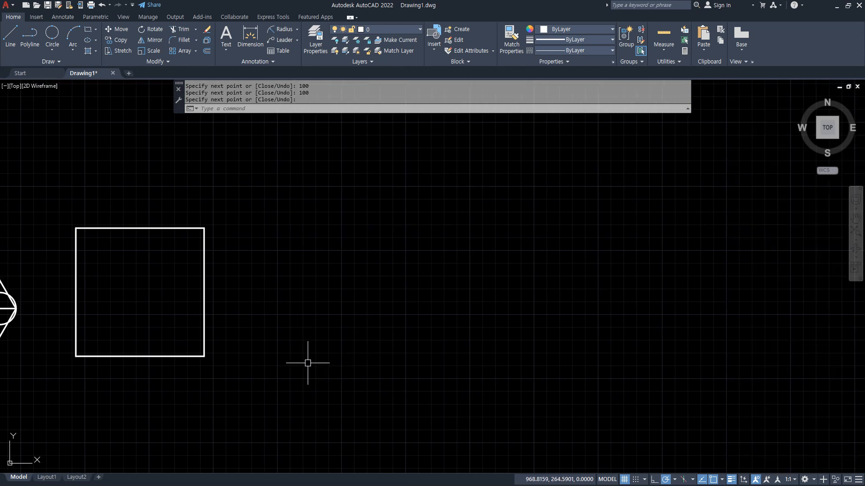
pyautogui.press('Return')
pyautogui.click(288, 356)
pyautogui.press('Escape')
# Draw a vertical line down and a horizontal line to the right from its lower end, beside the square
pyautogui.press('Return')
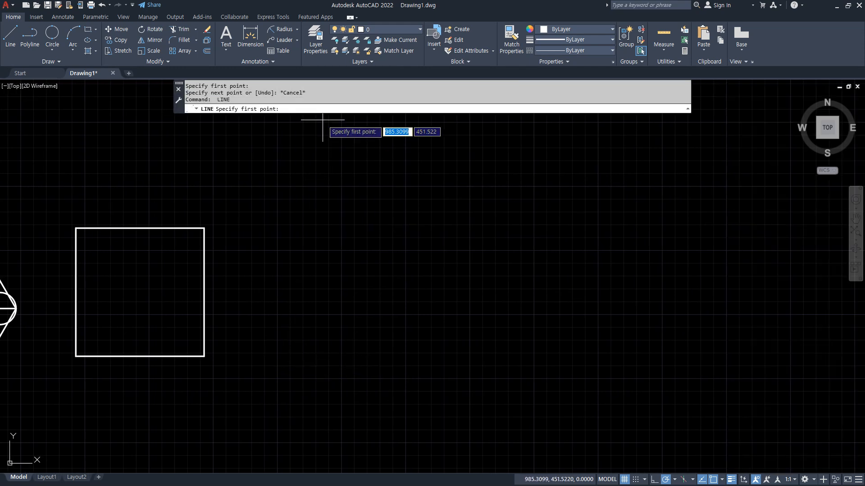
pyautogui.click(295, 146)
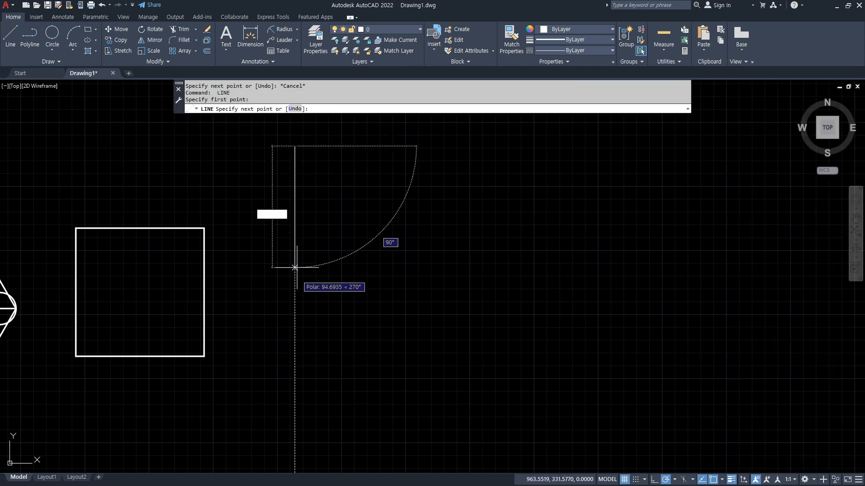
pyautogui.click(295, 361)
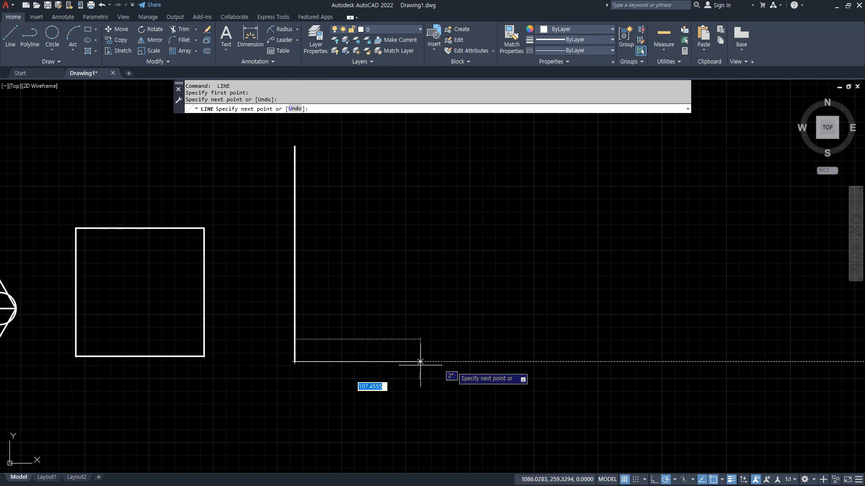
pyautogui.click(532, 361)
pyautogui.press('Return')
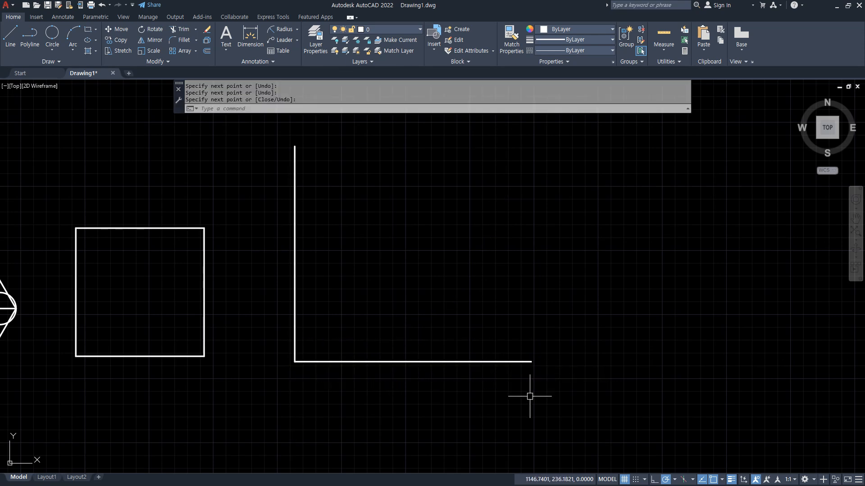
# Offset the horizontal line upward and the vertical line to the right by 100
pyautogui.write('o')
pyautogui.press('Return')
pyautogui.write('100')
pyautogui.press('Return')
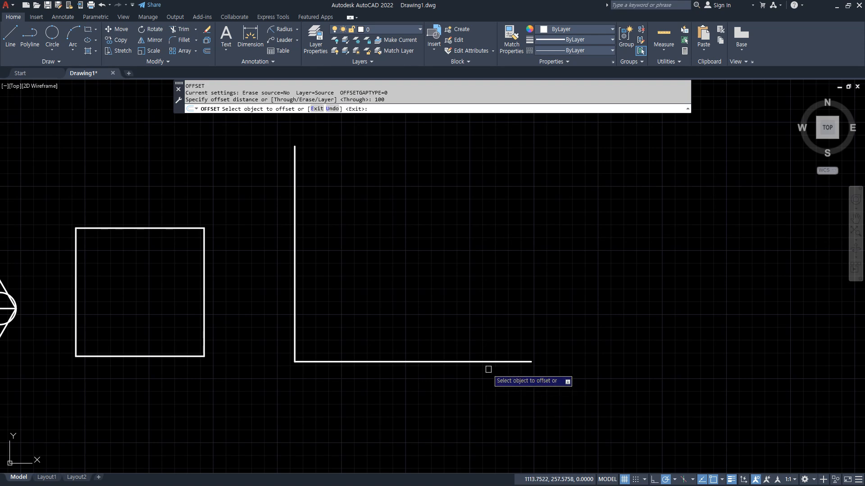
pyautogui.click(460, 361)
pyautogui.click(424, 310)
pyautogui.click(296, 303)
pyautogui.click(358, 299)
pyautogui.press('Return')
# Trim the overhanging ends of the four crossing lines to leave a second square
pyautogui.write('tr')
pyautogui.press('Return')
pyautogui.moveTo(471, 392)
pyautogui.mouseDown()
pyautogui.moveTo(474, 214)
pyautogui.moveTo(451, 189)
pyautogui.moveTo(254, 189)
pyautogui.mouseUp()
pyautogui.press('Escape')
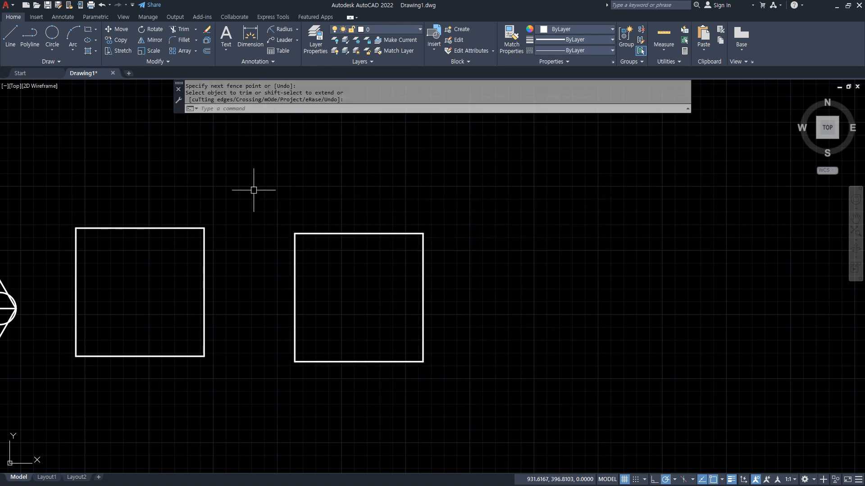
pyautogui.moveTo(176, 158); pyautogui.dragTo(160, 169)
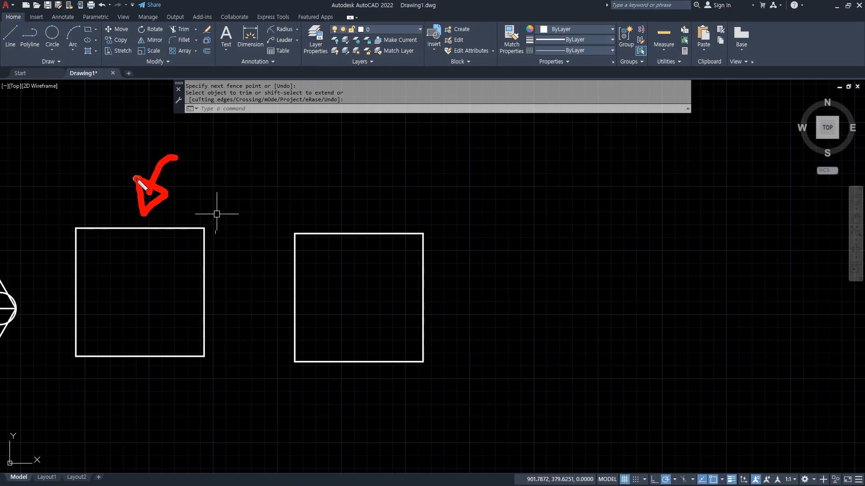
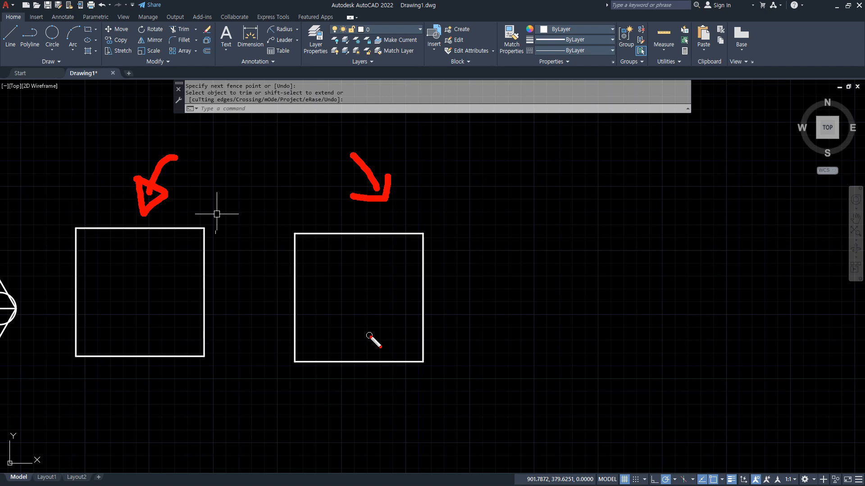
pyautogui.press('Escape')
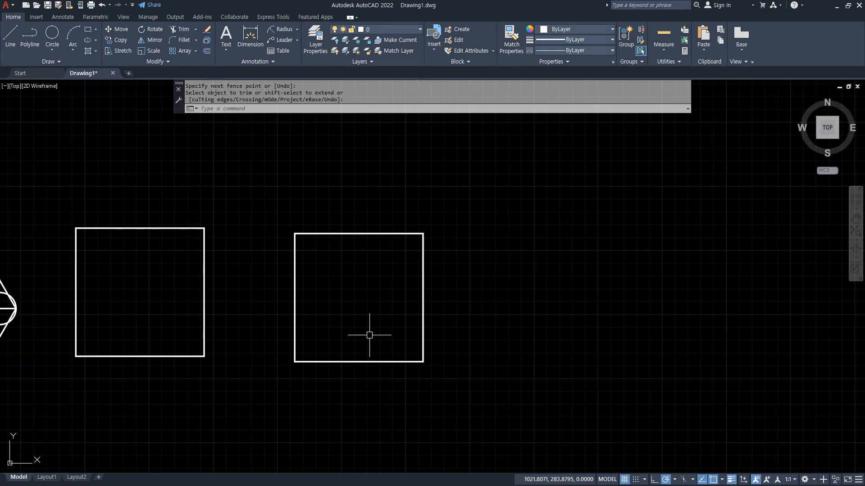
# Offset all four sides of the first square inward by 40
pyautogui.moveTo(451, 324); pyautogui.dragTo(585, 332, button='middle')
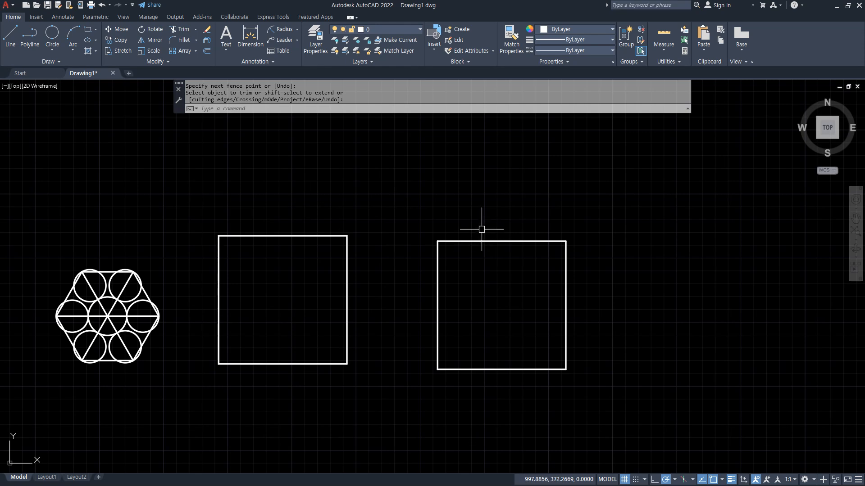
pyautogui.click(207, 52)
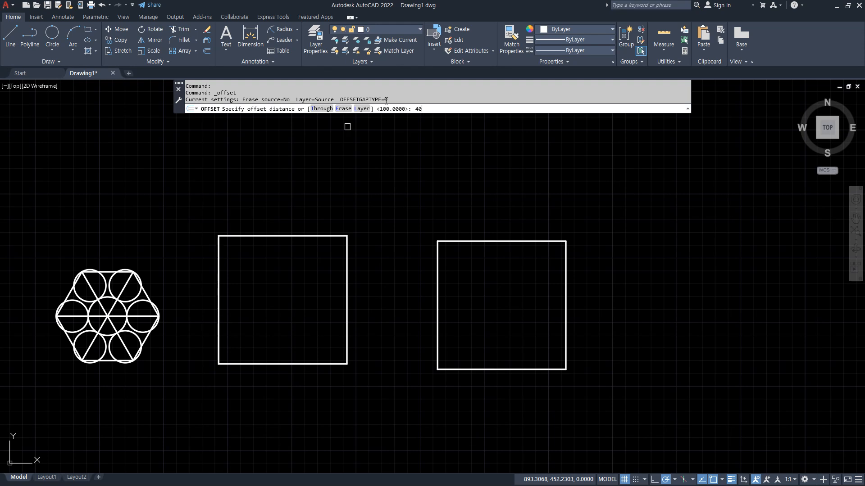
pyautogui.press('Return')
pyautogui.click(218, 277)
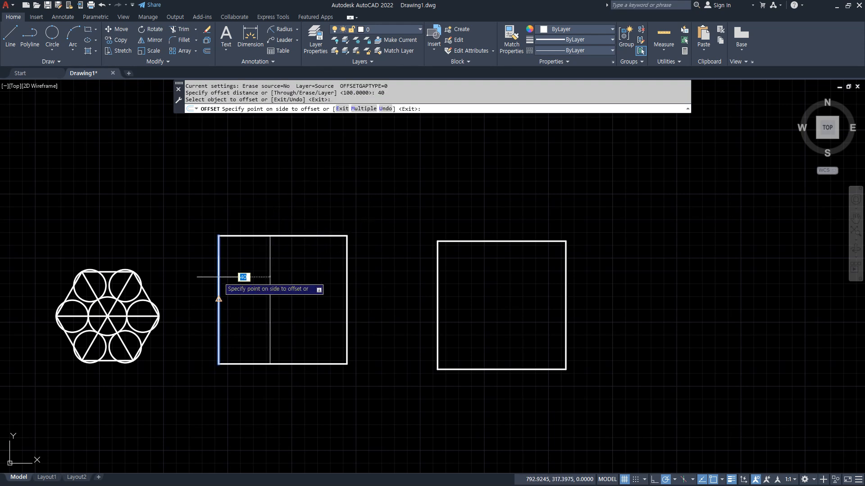
pyautogui.click(317, 285)
pyautogui.click(347, 288)
pyautogui.click(300, 282)
pyautogui.click(313, 236)
pyautogui.click(313, 293)
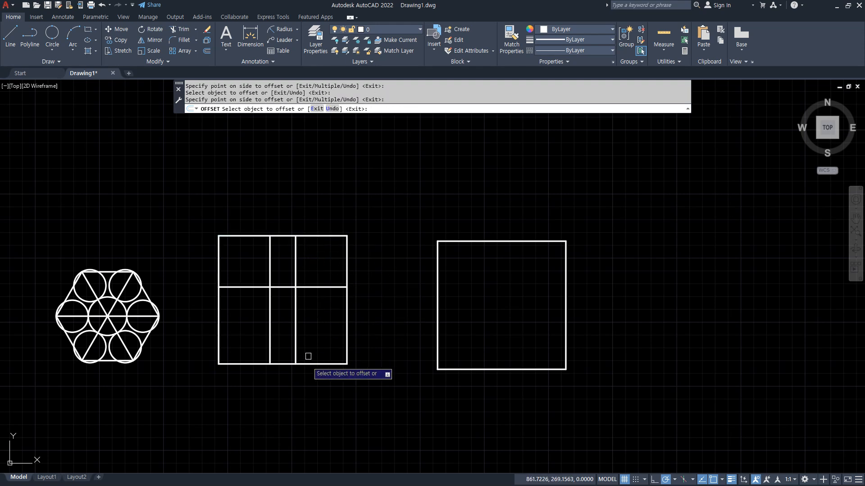
pyautogui.click(306, 364)
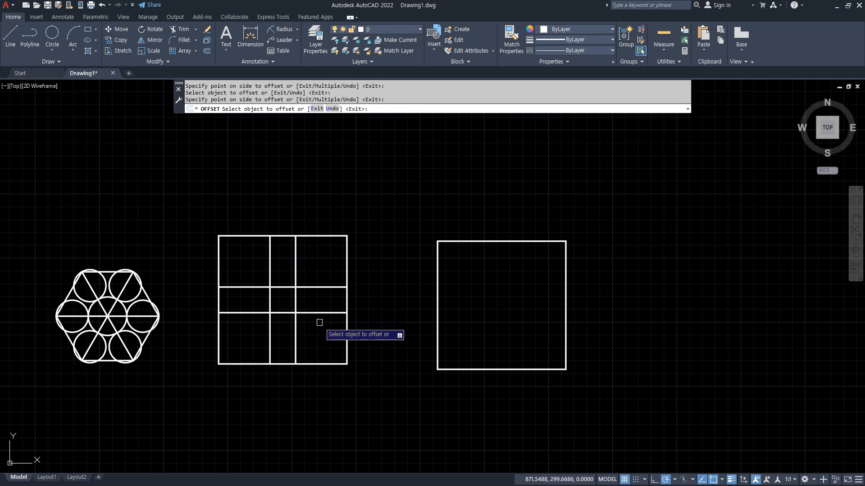
pyautogui.press('Return')
# Erase the second square, to the right of the divided one
pyautogui.click(643, 395)
pyautogui.click(417, 236)
pyautogui.write('e')
pyautogui.press('Return')
# Trim the middle segments of the divided square's four outer sides, between the offset lines
pyautogui.scroll(4, 279, 306)
pyautogui.scroll(-2, 303, 305)
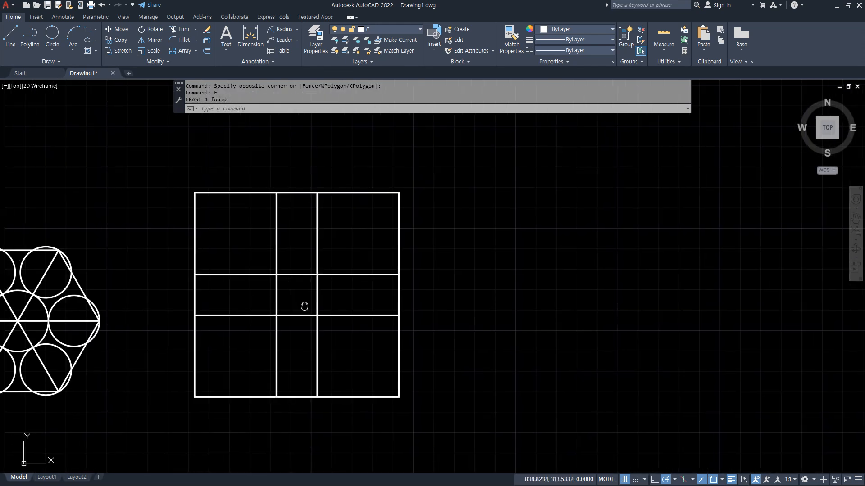
pyautogui.moveTo(303, 305); pyautogui.dragTo(373, 304, button='middle')
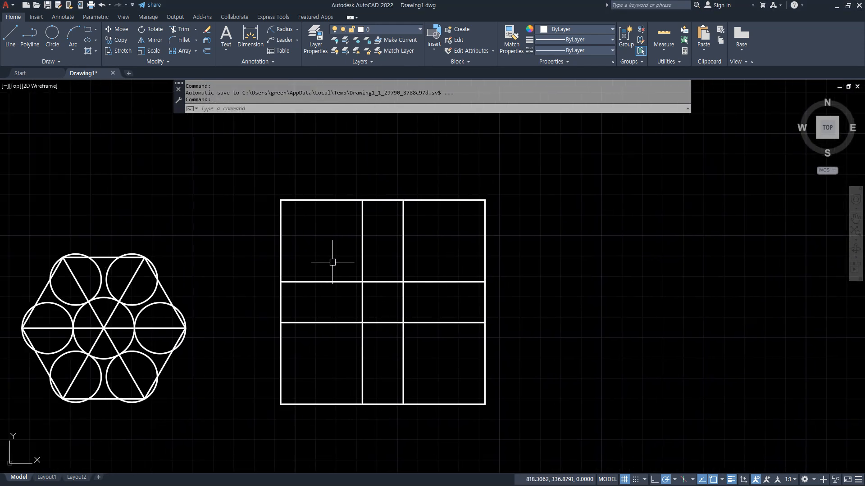
pyautogui.write('tr')
pyautogui.press('Return')
pyautogui.click(384, 200)
pyautogui.moveTo(461, 296)
pyautogui.mouseDown()
pyautogui.moveTo(493, 300)
pyautogui.moveTo(473, 303)
pyautogui.mouseUp()
pyautogui.click(374, 405)
pyautogui.click(280, 304)
pyautogui.press('Return')
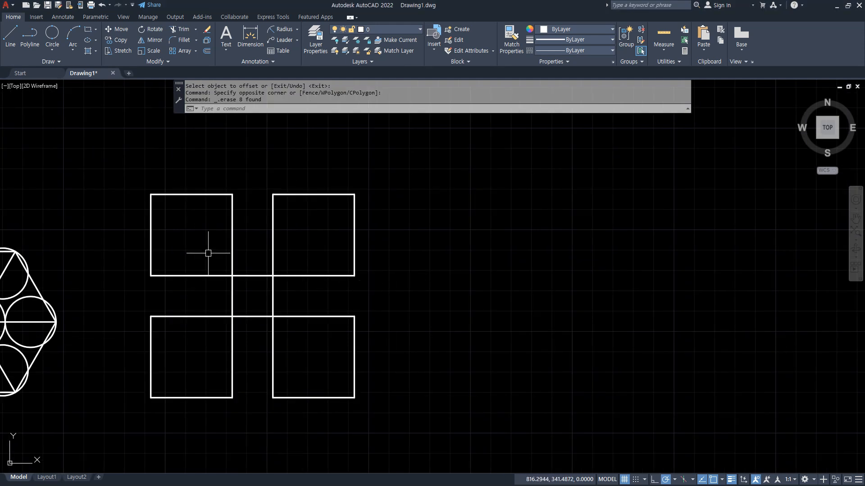
# Offset the four sides of the upper-left square inward by 13
pyautogui.moveTo(208, 253); pyautogui.dragTo(248, 222, button='middle')
pyautogui.scroll(3, 244, 253)
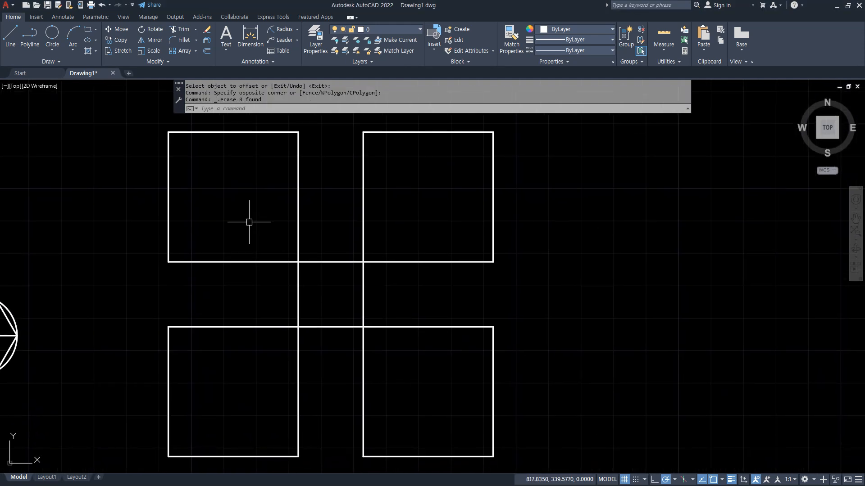
pyautogui.write('o')
pyautogui.press('Return')
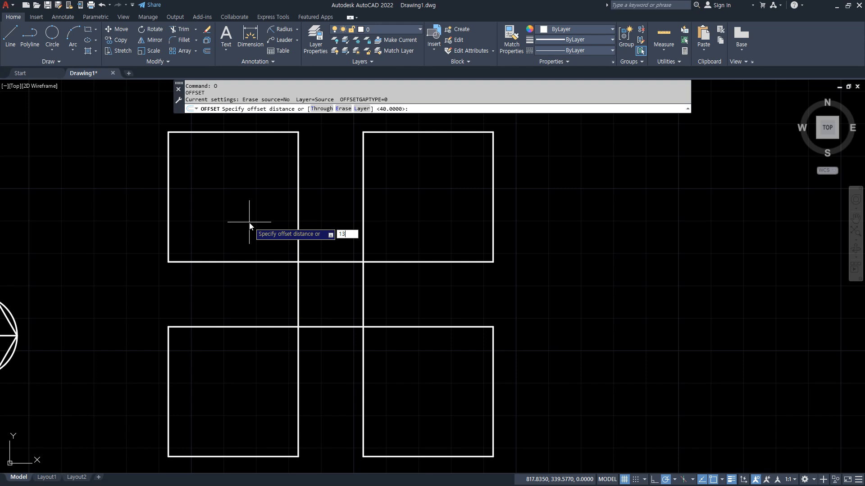
pyautogui.write('13')
pyautogui.press('Return')
pyautogui.click(169, 194)
pyautogui.click(262, 197)
pyautogui.click(263, 133)
pyautogui.click(270, 202)
pyautogui.click(298, 221)
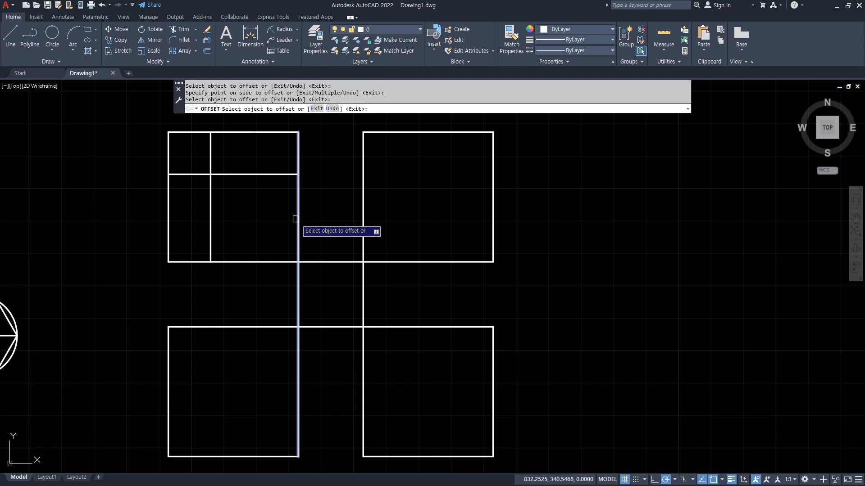
pyautogui.click(277, 235)
pyautogui.click(279, 261)
pyautogui.click(275, 234)
# Offset the left, top and right sides of the upper-right square inward by 13
pyautogui.click(363, 195)
pyautogui.click(392, 195)
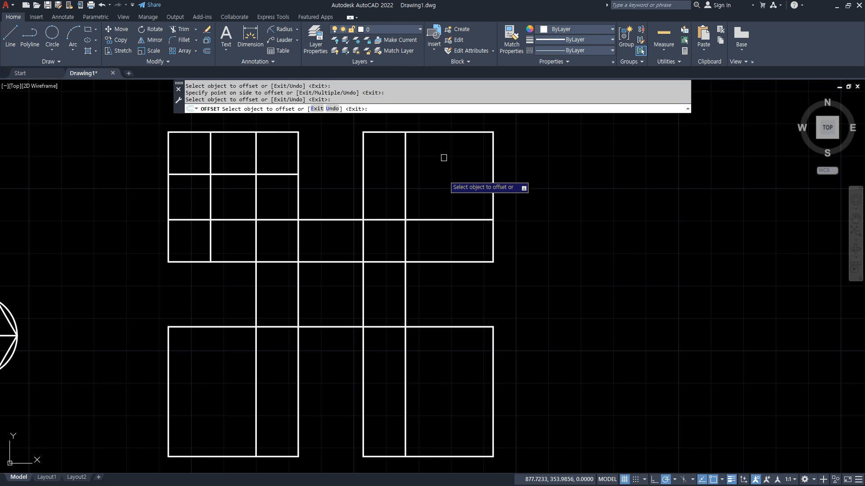
pyautogui.click(446, 135)
pyautogui.click(454, 185)
pyautogui.click(494, 197)
pyautogui.click(456, 207)
# Offset the top, right and bottom sides of the lower-right square inward by 13
pyautogui.click(446, 327)
pyautogui.click(463, 386)
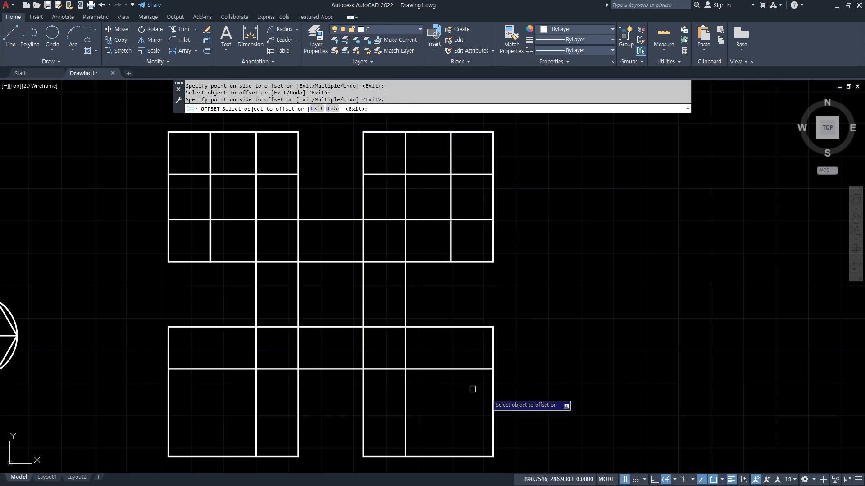
pyautogui.click(496, 395)
pyautogui.click(446, 399)
pyautogui.click(437, 456)
pyautogui.click(425, 429)
# Offset the bottom and left sides of the lower-left square inward by 13 and finish the Offset command
pyautogui.click(206, 455)
pyautogui.click(203, 432)
pyautogui.click(171, 391)
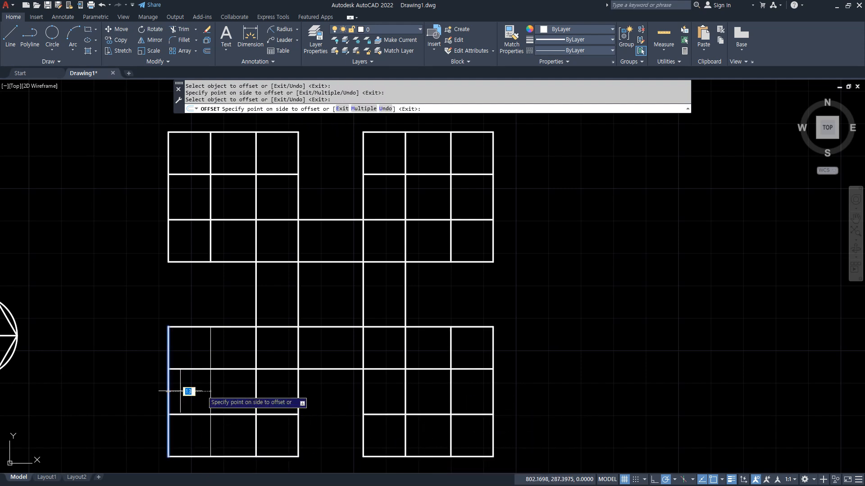
pyautogui.click(189, 391)
pyautogui.press('Return')
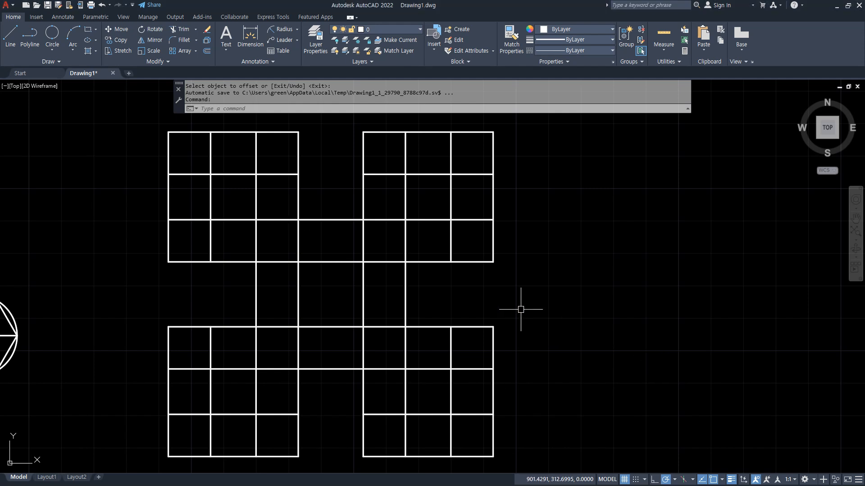
# Trim the crossing grid lines in the two right-hand squares, leaving a band around a small inner square in each
pyautogui.write('tr')
pyautogui.press('Return')
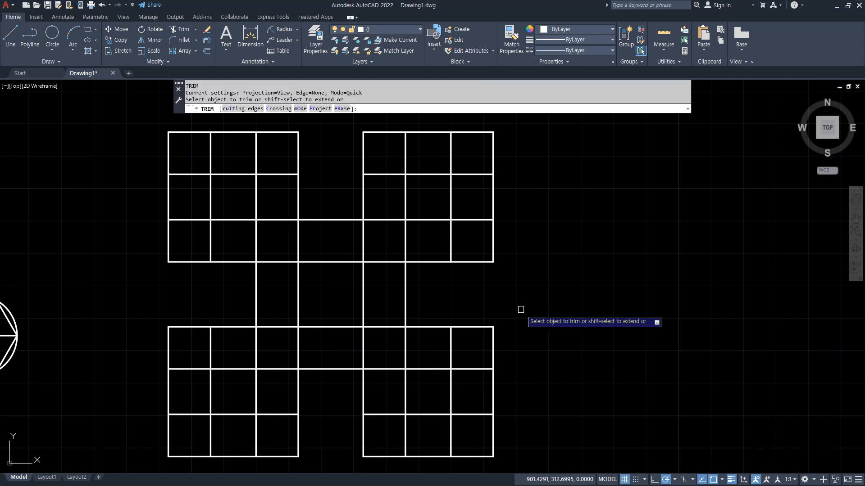
pyautogui.click(451, 344)
pyautogui.click(464, 369)
pyautogui.click(470, 414)
pyautogui.click(451, 430)
pyautogui.click(407, 433)
pyautogui.moveTo(390, 431)
pyautogui.mouseDown()
pyautogui.moveTo(379, 164)
pyautogui.moveTo(410, 155)
pyautogui.moveTo(470, 169)
pyautogui.mouseUp()
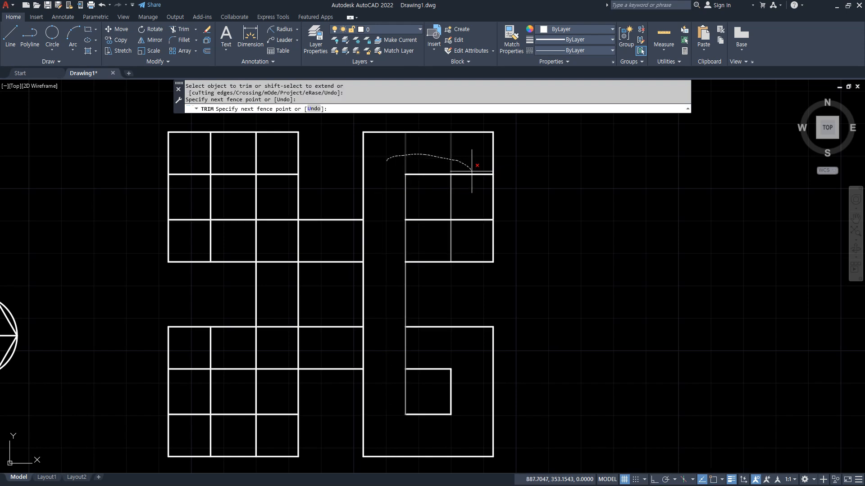
pyautogui.moveTo(468, 227); pyautogui.dragTo(470, 231)
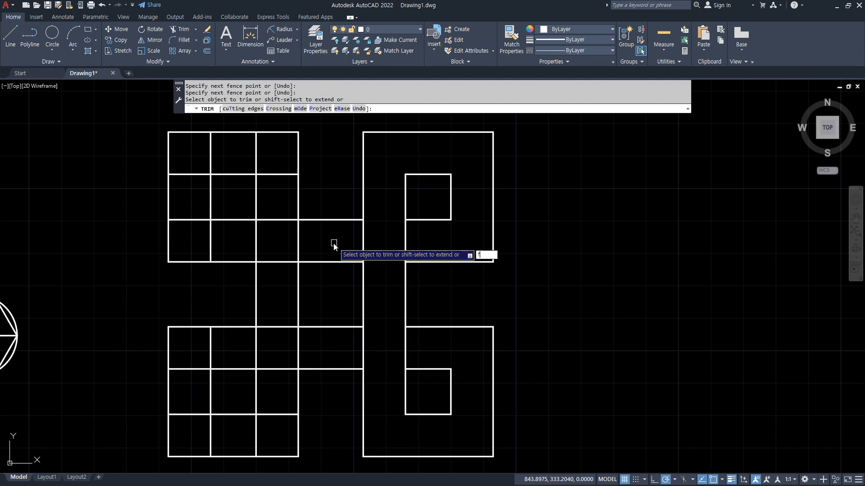
# Trim the crossing grid lines in the upper-left and lower-left squares with fence selections to match the right-hand squares
pyautogui.write('f')
pyautogui.press('Return')
pyautogui.click(333, 244)
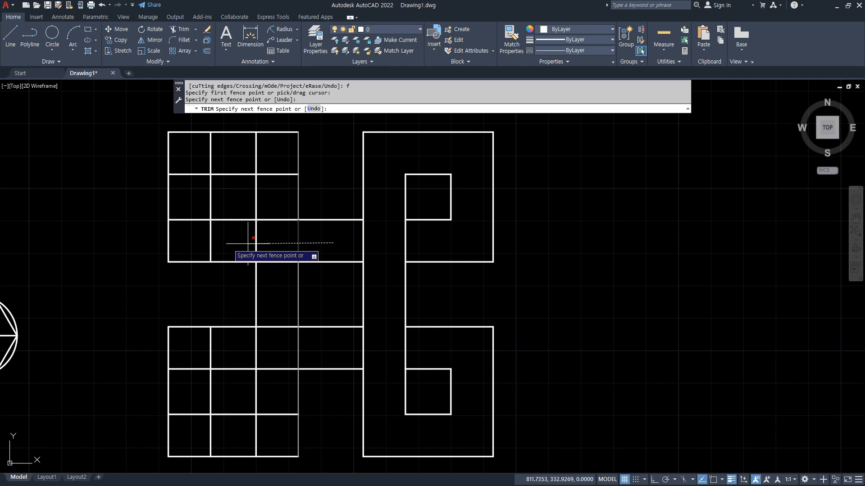
pyautogui.click(194, 243)
pyautogui.click(189, 153)
pyautogui.click(281, 154)
pyautogui.press('Return')
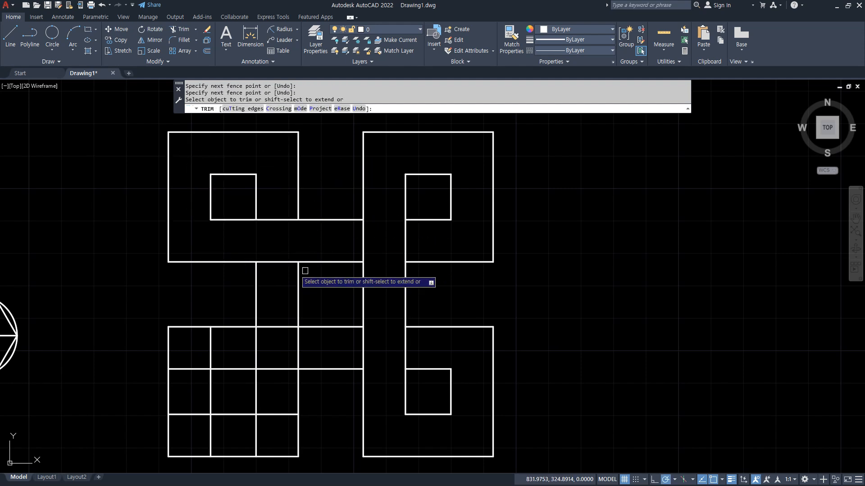
pyautogui.moveTo(271, 300)
pyautogui.mouseDown()
pyautogui.moveTo(267, 430)
pyautogui.moveTo(191, 430)
pyautogui.moveTo(191, 361)
pyautogui.moveTo(233, 350)
pyautogui.mouseUp()
pyautogui.press('Return')
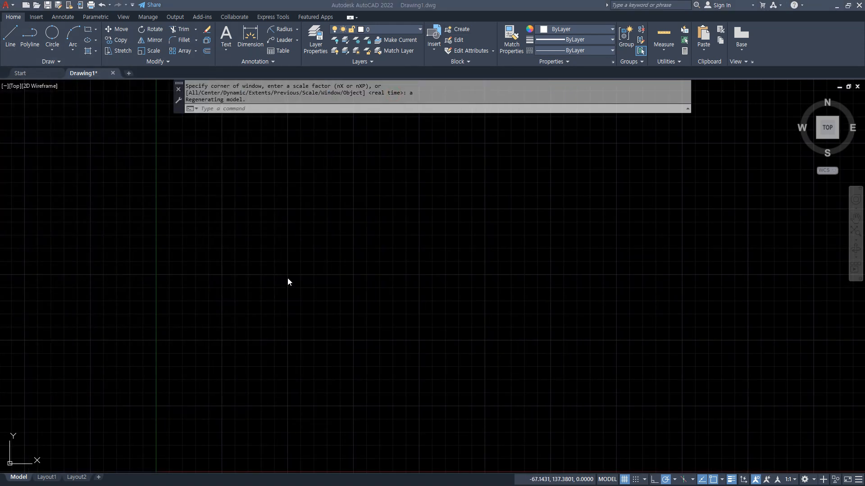
# Start a new line outline with a horizontal bottom edge, 100 long at 0°
pyautogui.moveTo(305, 336); pyautogui.dragTo(288, 305, button='middle')
pyautogui.write('l')
pyautogui.press('Return')
pyautogui.click(280, 381)
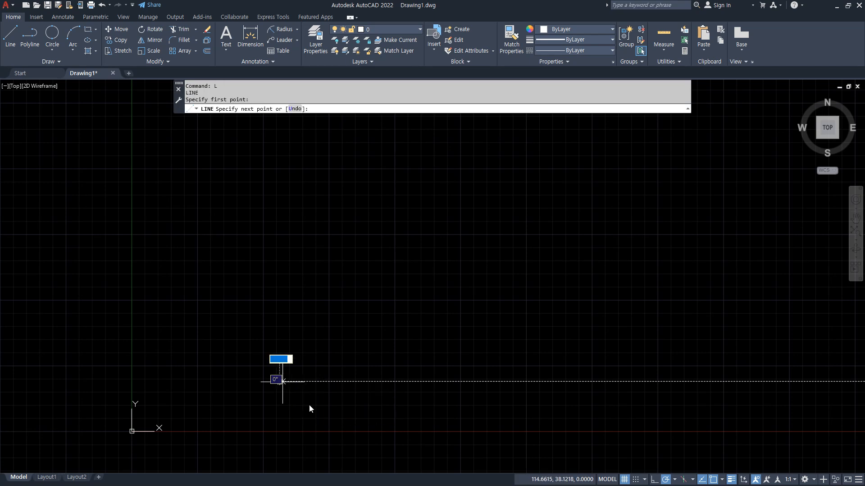
pyautogui.write('@1')
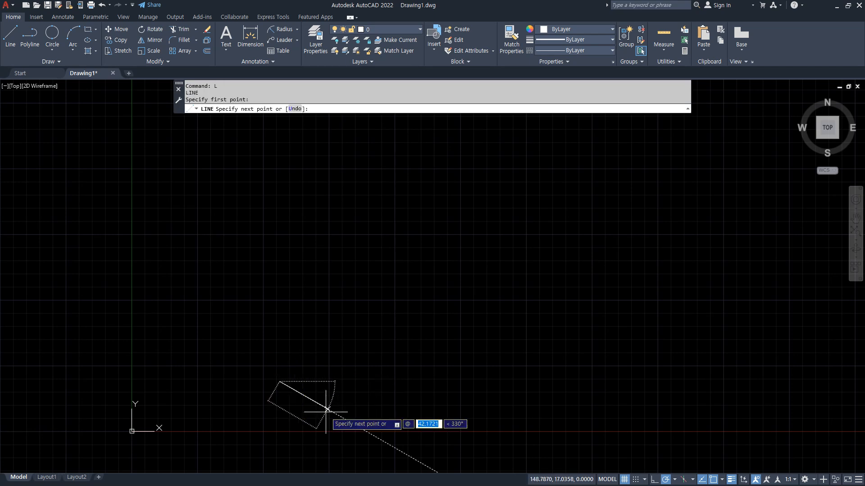
pyautogui.write('00')
pyautogui.press('Return')
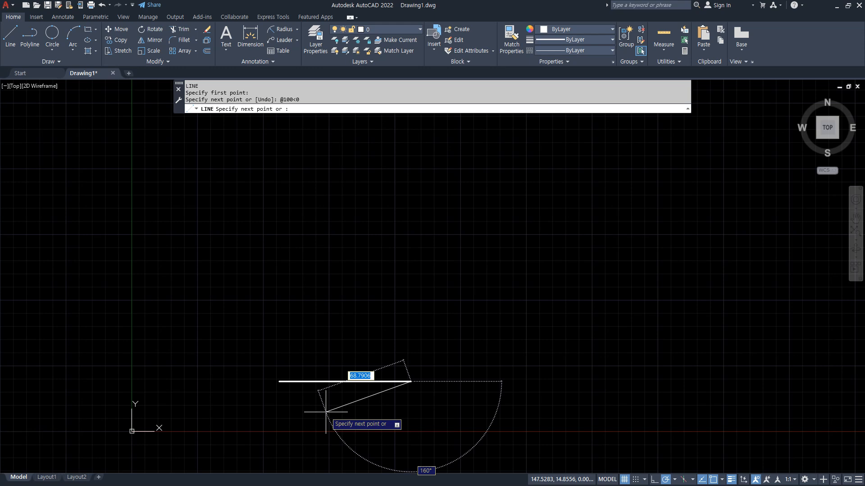
# Continue the outline from the bottom edge with segments of 30 at 90°, 30 at 0° and 20 at 90°
pyautogui.press('Tab')
pyautogui.write('90')
pyautogui.press('Return')
pyautogui.write('30')
pyautogui.press('Tab')
pyautogui.write('0')
pyautogui.press('Return')
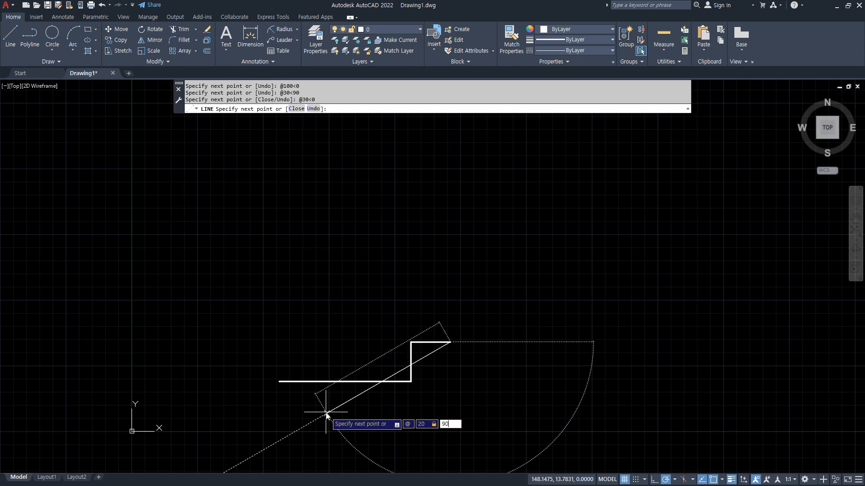
pyautogui.press('Return')
# Add a sloped segment to relative point @-50,30 and a top edge 60 long at 180°
pyautogui.press('F8')
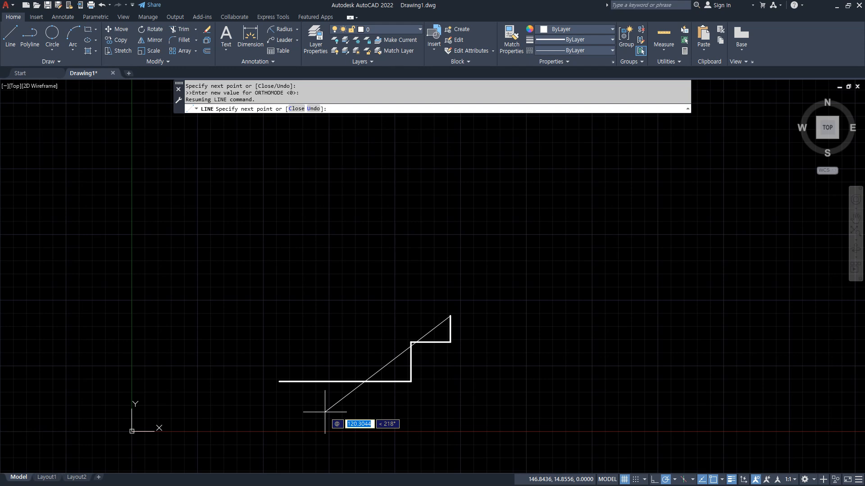
pyautogui.press('Tab')
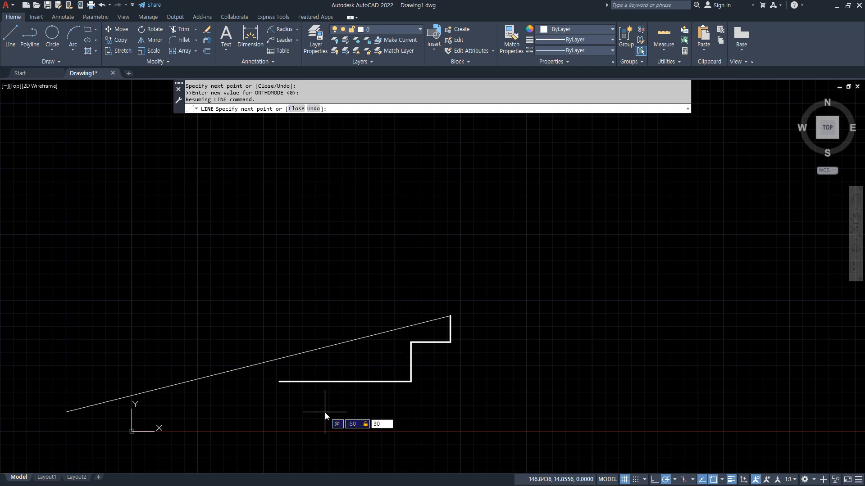
pyautogui.write('30')
pyautogui.press('Return')
pyautogui.write('@60')
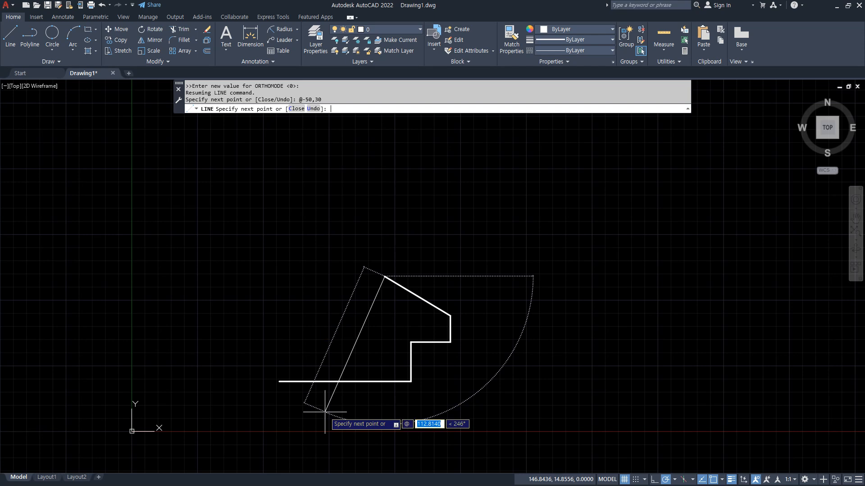
pyautogui.press('Tab')
pyautogui.write('180')
pyautogui.press('Return')
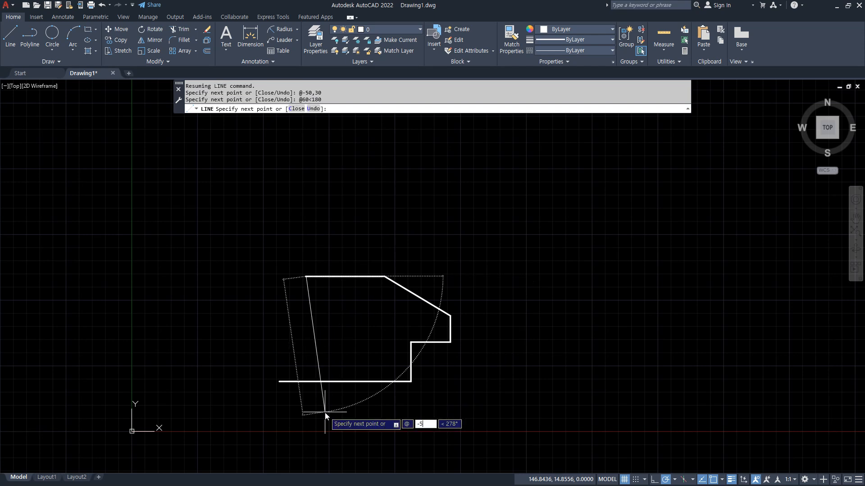
# Draw the opposite sloped segment from the top edge to relative point @-50,-30
pyautogui.write('@-50')
pyautogui.press(',')
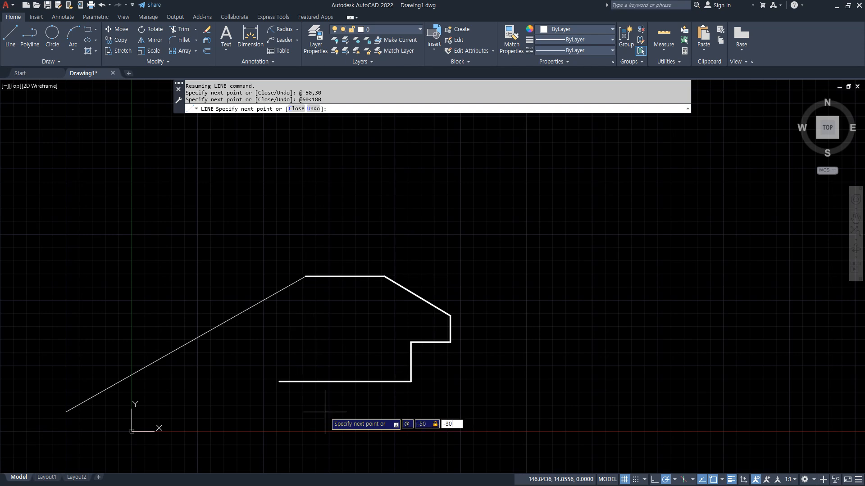
pyautogui.write('-30')
pyautogui.press('Return')
# Add segments of 20 at -90° and 30 at 0°, and close the outline at its starting point
pyautogui.write('@')
pyautogui.press('Tab')
pyautogui.write('-90')
pyautogui.press('Return')
pyautogui.write('@30<0')
pyautogui.press('Return')
pyautogui.write('c')
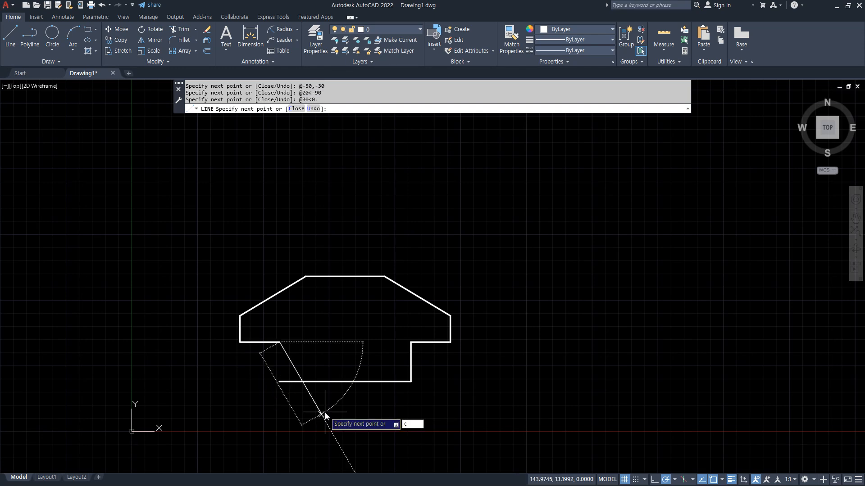
pyautogui.press('Return')
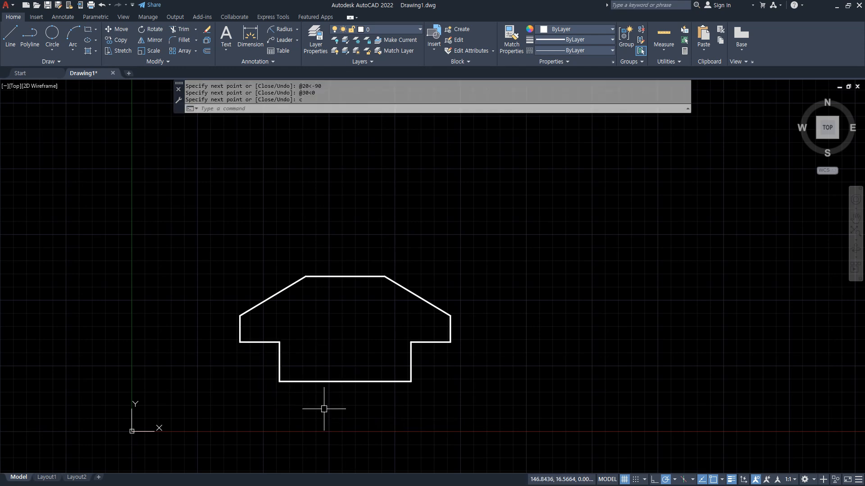
# Start a second line outline to the right of the first with a horizontal bottom edge 100 long
pyautogui.moveTo(514, 380); pyautogui.dragTo(347, 377, button='middle')
pyautogui.write('L')
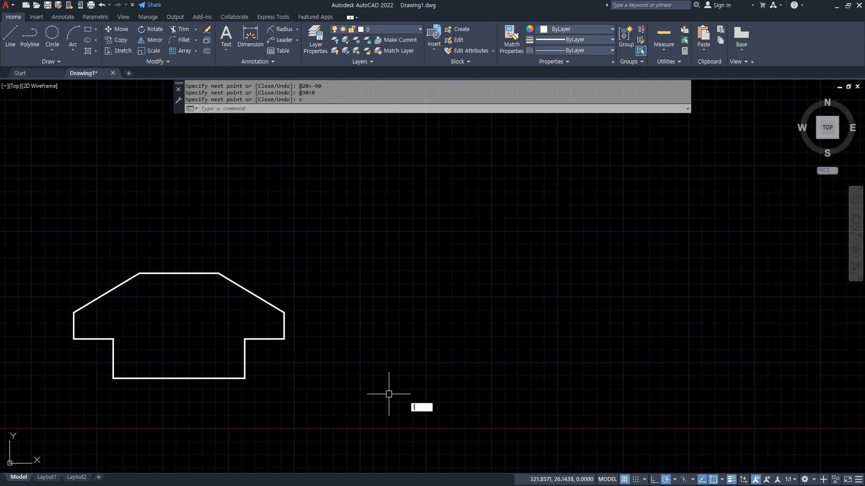
pyautogui.press('Return')
pyautogui.click(430, 391)
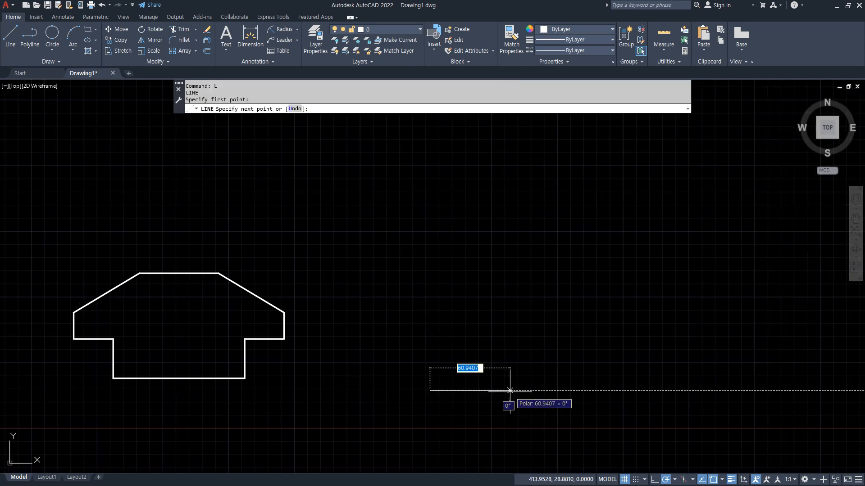
pyautogui.write('100')
pyautogui.press('Return')
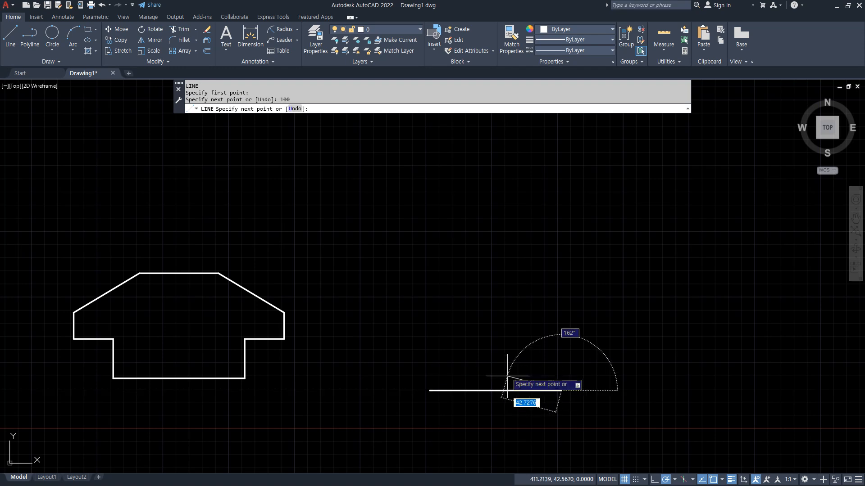
# Continue the second outline with segments 30 upward, 30 to the right and 20 upward
pyautogui.write('30')
pyautogui.press('Return')
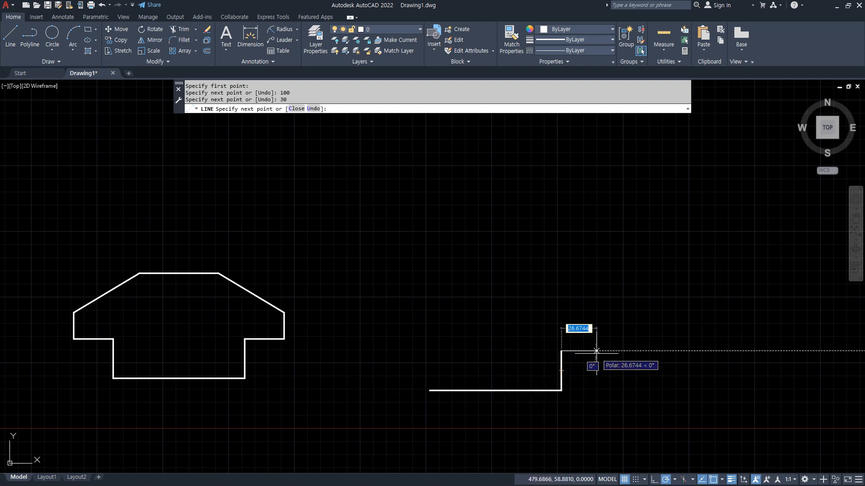
pyautogui.write('30')
pyautogui.press('Return')
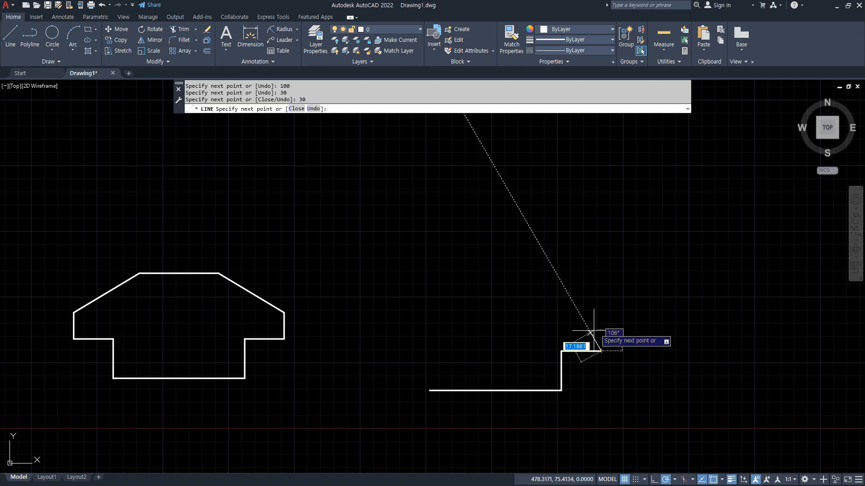
pyautogui.write('20')
pyautogui.press('Return')
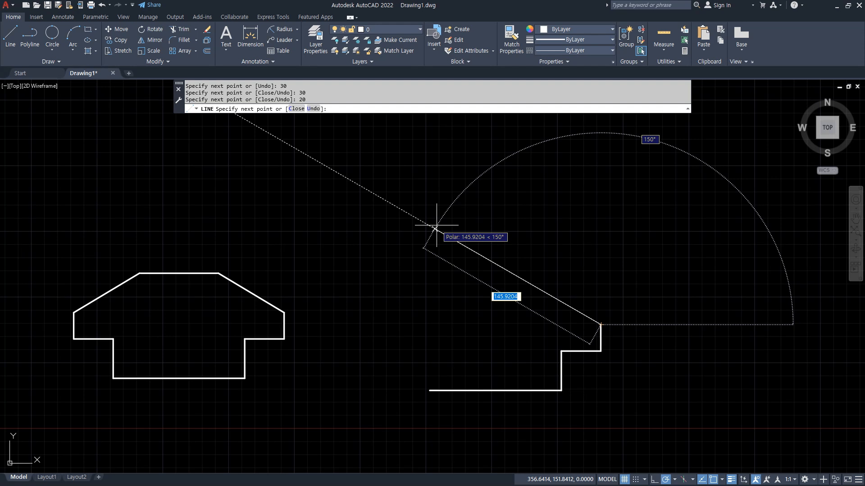
# Add a sloped segment to relative point @-50,30 and a top edge 60 long toward the left on the second outline
pyautogui.write('-50')
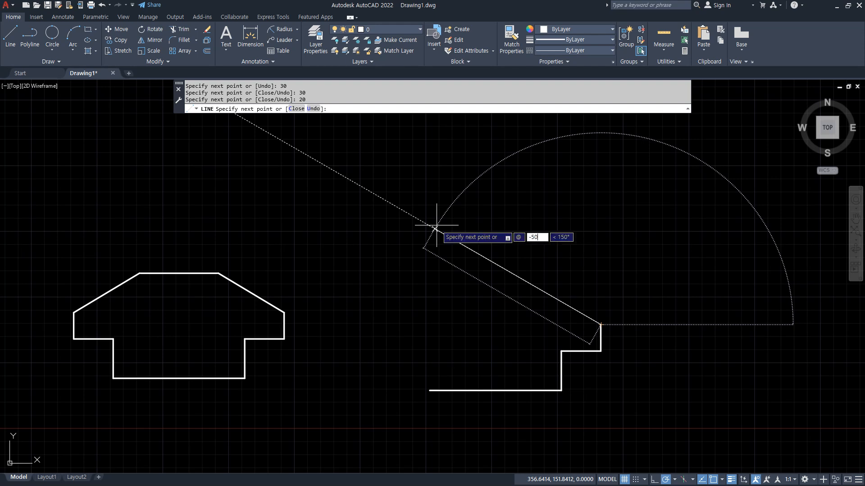
pyautogui.write(',30')
pyautogui.press('Return')
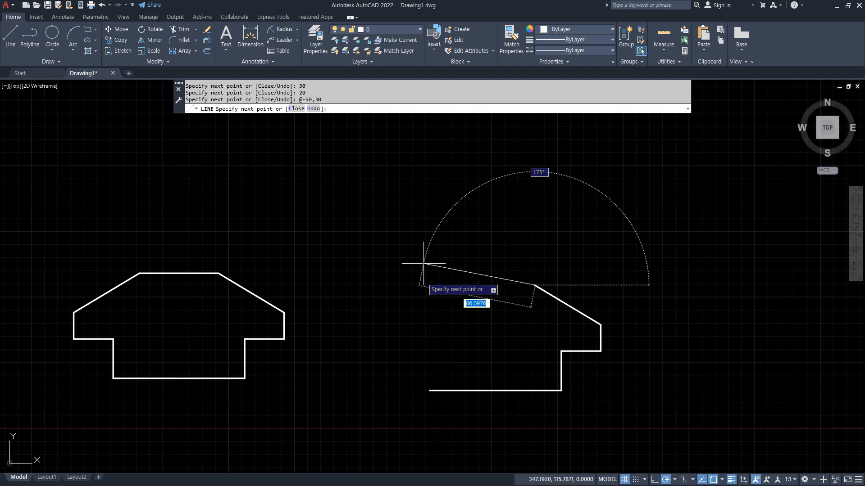
pyautogui.write('6')
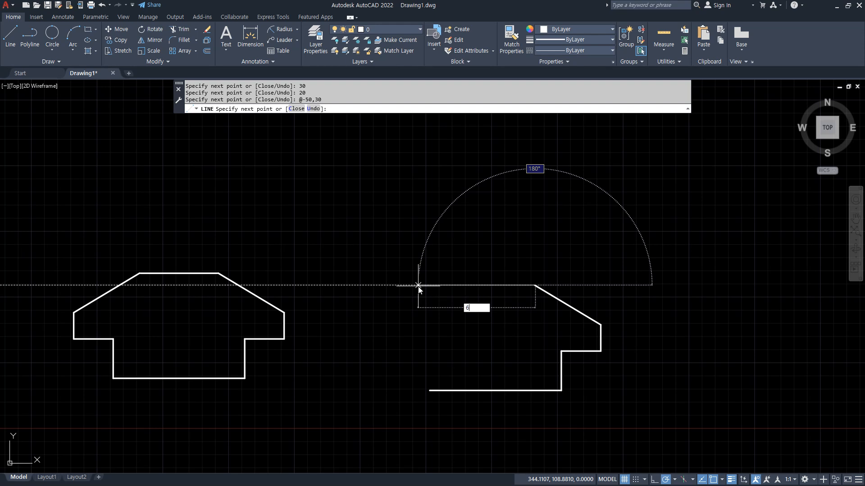
pyautogui.write('0')
pyautogui.press('Return')
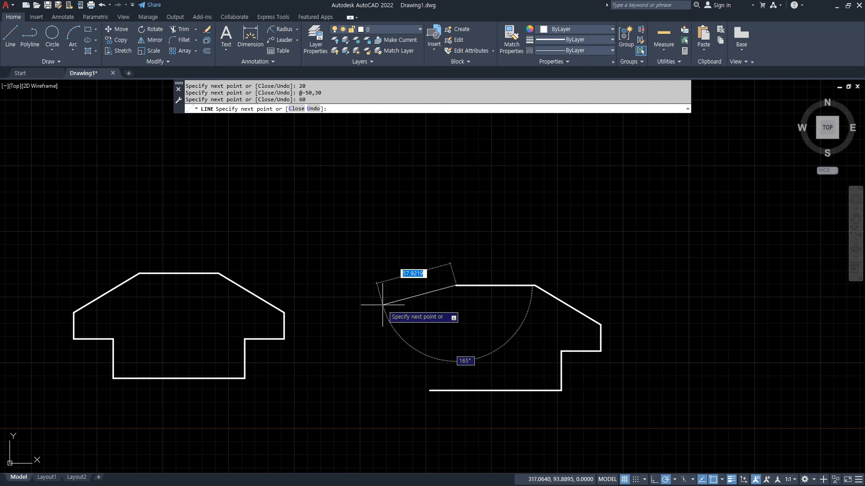
# Add a sloped segment to relative point @-50,-30 from the end of the second outline's top edge
pyautogui.write('@-50,')
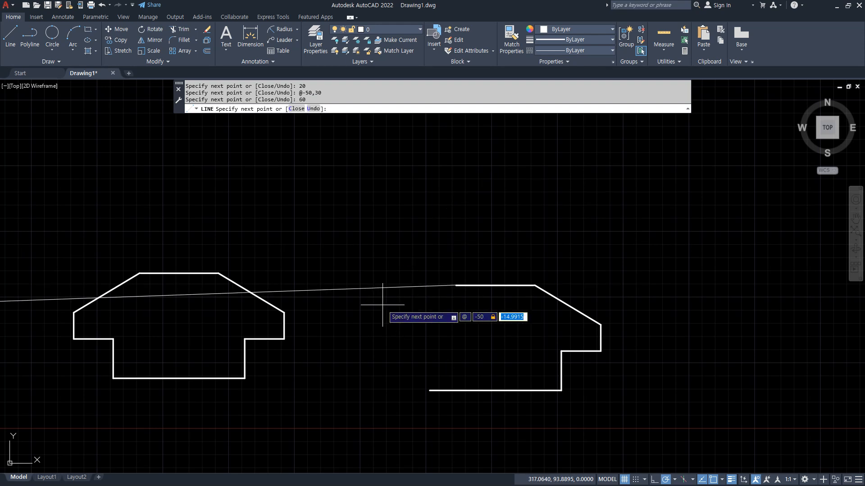
pyautogui.write('-30')
pyautogui.press('Return')
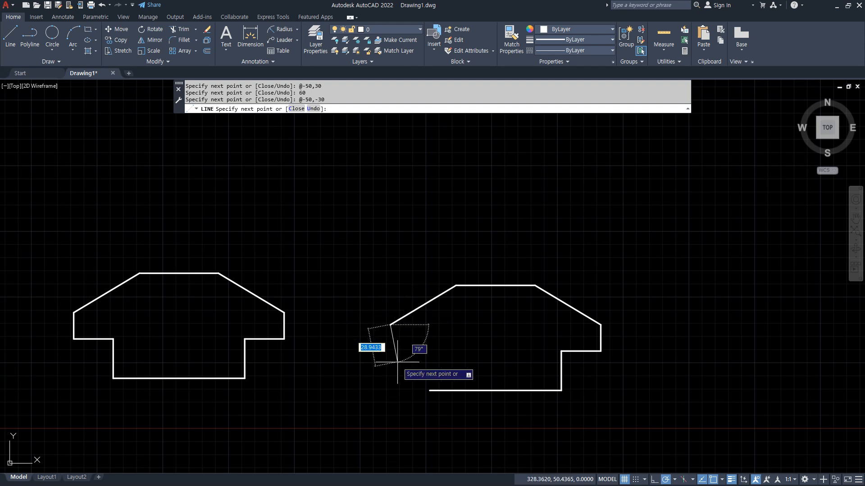
# Add segments 20 downward and 30 to the right, and close the second outline at its starting point
pyautogui.write('20')
pyautogui.press('Return')
pyautogui.write('30')
pyautogui.press('Return')
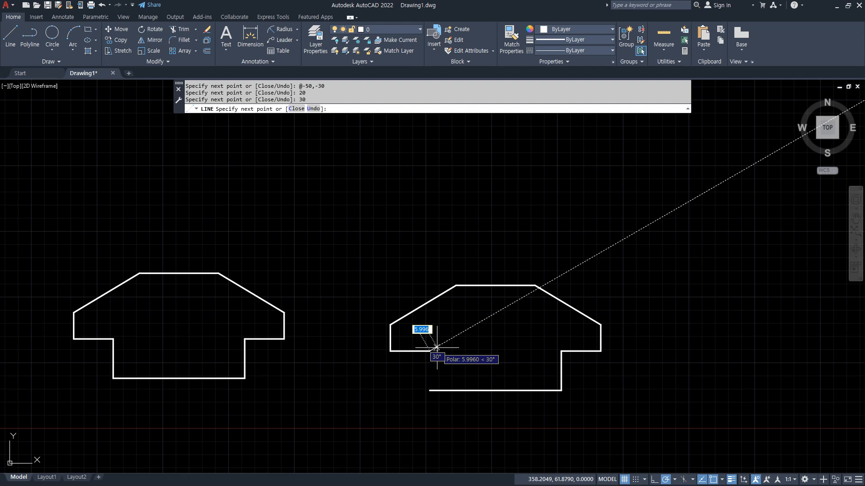
pyautogui.write('c')
pyautogui.press('Return')
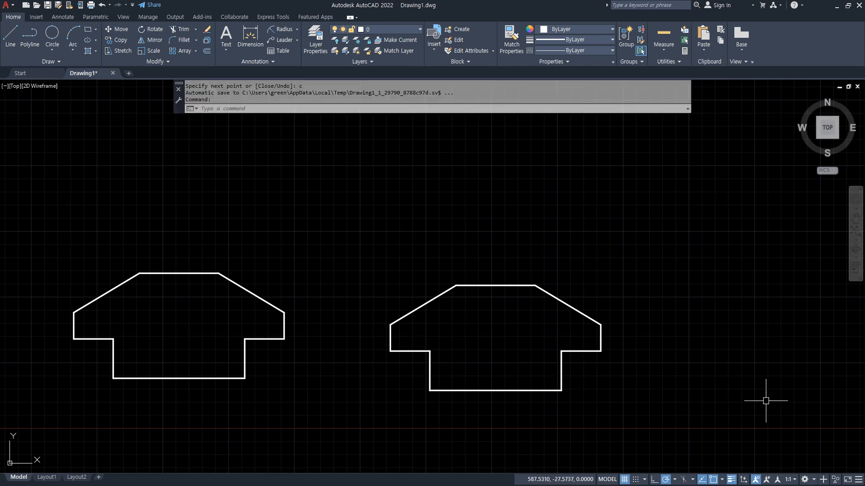
# Erase both completed outlines from the drawing
pyautogui.click(702, 445)
pyautogui.click(59, 203)
pyautogui.press('Delete')
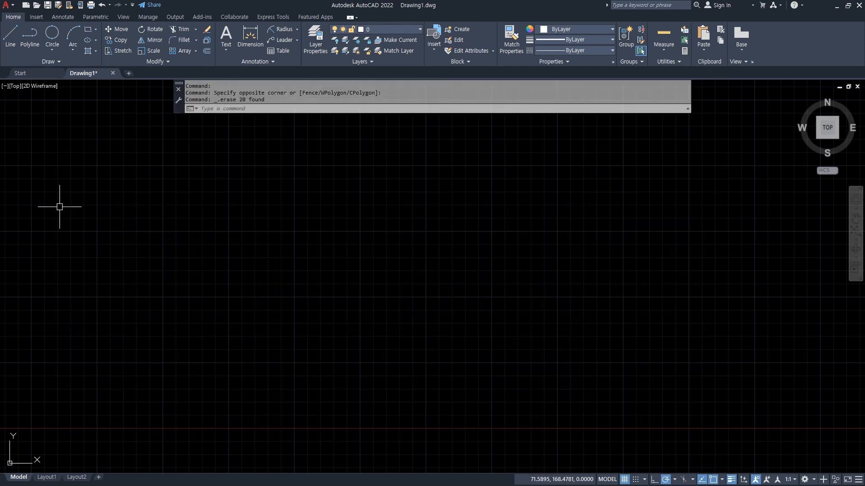
# Draw an L-shaped pair of base lines: a vertical line downward and a longer horizontal line to the right from its lower end
pyautogui.moveTo(104, 235); pyautogui.dragTo(217, 228, button='middle')
pyautogui.write('z')
pyautogui.press('Return')
pyautogui.write('a')
pyautogui.press('Return')
pyautogui.write('l')
pyautogui.press('Return')
pyautogui.click(221, 209)
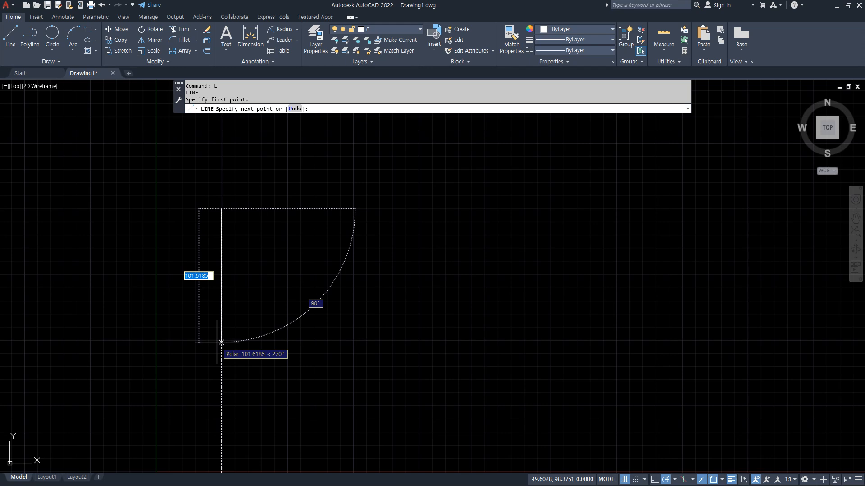
pyautogui.click(222, 356)
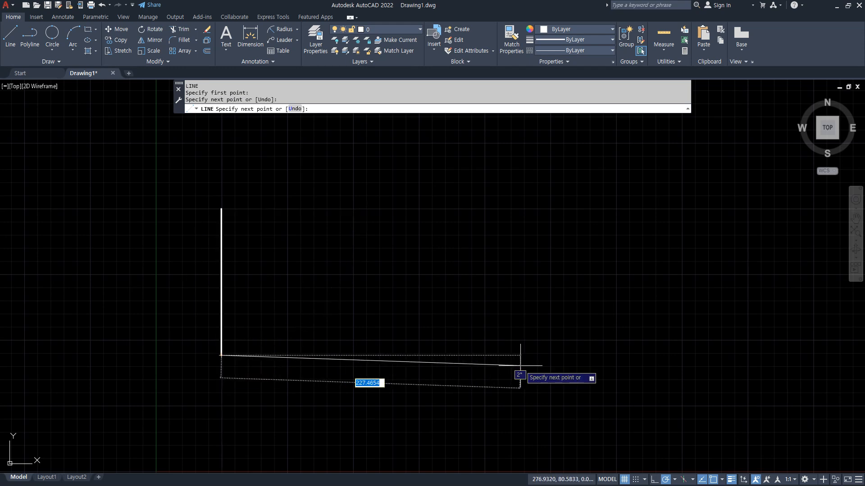
pyautogui.click(549, 356)
pyautogui.press('Return')
# Offset the vertical base line 30 to the right and the horizontal base line 30 upward
pyautogui.write('o')
pyautogui.press('Return')
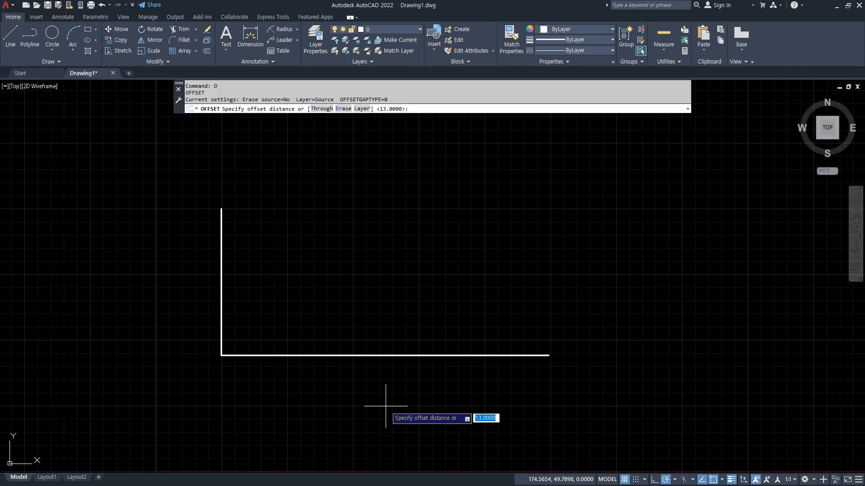
pyautogui.press('Return')
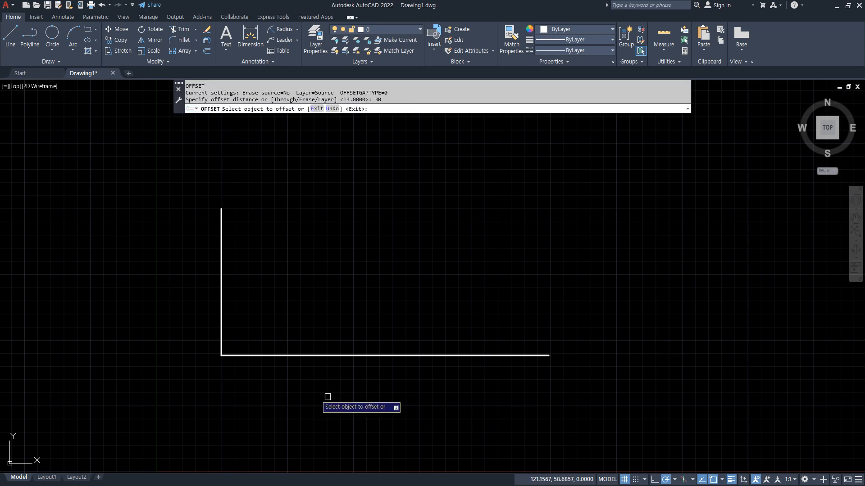
pyautogui.click(225, 334)
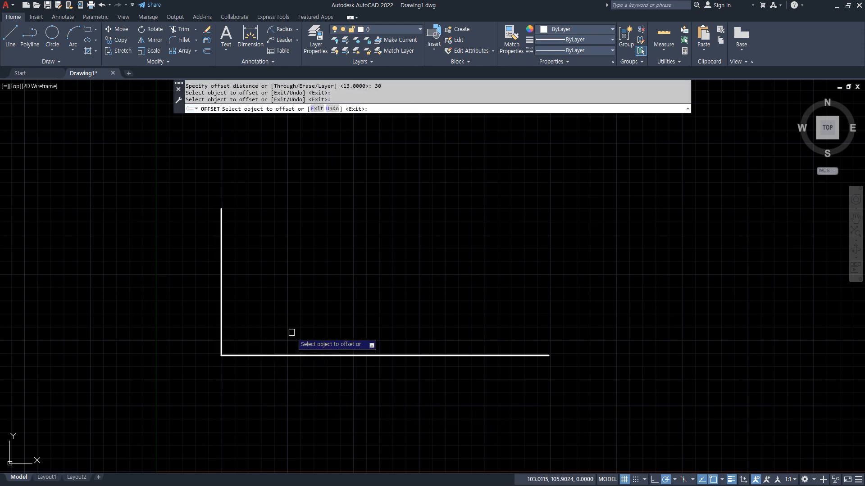
pyautogui.click(235, 333)
pyautogui.click(222, 337)
pyautogui.click(270, 331)
pyautogui.click(286, 356)
pyautogui.click(298, 328)
pyautogui.press('Return')
# Offset the second vertical line 100 to the right
pyautogui.press('Return')
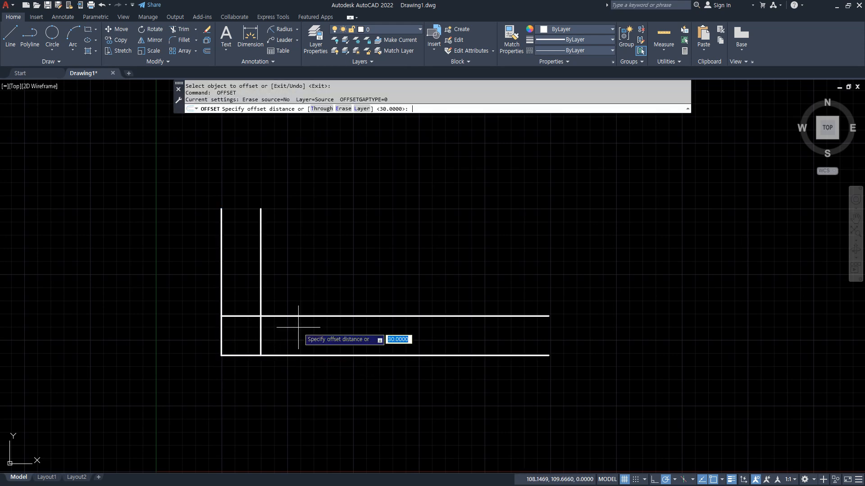
pyautogui.press('Return')
pyautogui.click(261, 350)
pyautogui.click(344, 336)
pyautogui.press('Return')
# Offset the rightmost vertical line 30 further to the right
pyautogui.press('Return')
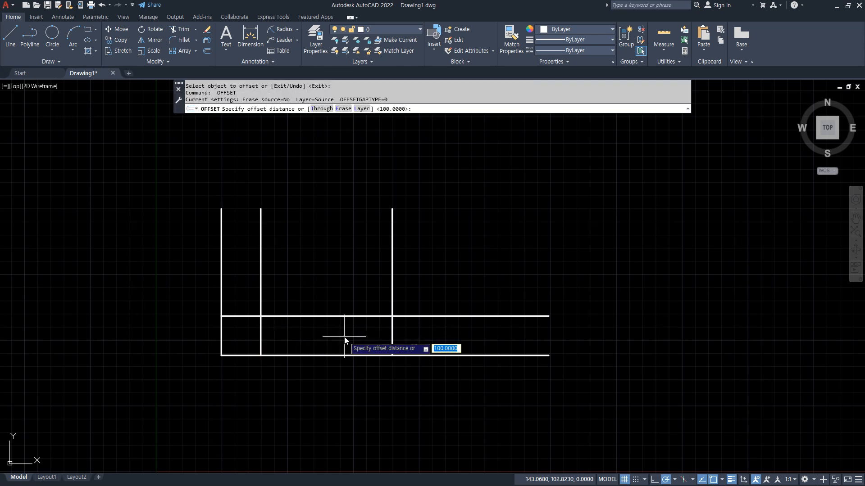
pyautogui.write('30')
pyautogui.press('Return')
pyautogui.click(393, 332)
pyautogui.click(448, 334)
pyautogui.press('Return')
# Trim the overhanging horizontals, the lower outer corners and the surplus inner line portions to leave the stepped base profile
pyautogui.write('tr')
pyautogui.press('Return')
pyautogui.moveTo(483, 303); pyautogui.dragTo(481, 367)
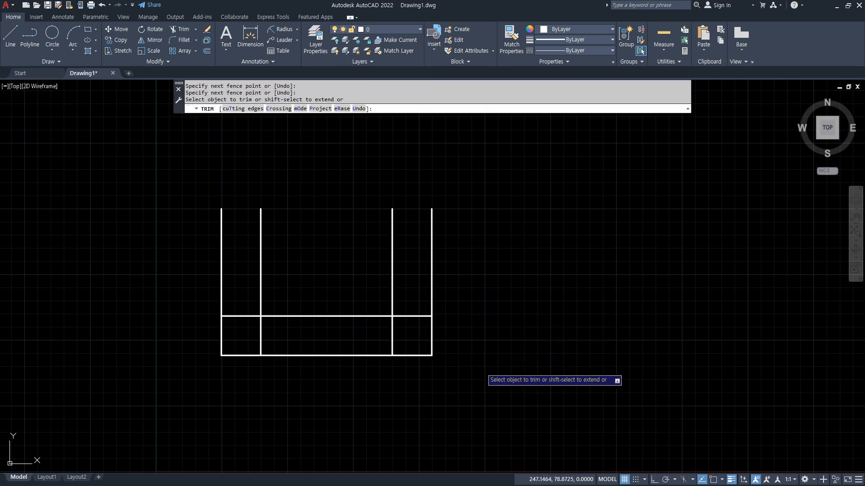
pyautogui.moveTo(441, 335); pyautogui.dragTo(396, 366)
pyautogui.moveTo(255, 367); pyautogui.dragTo(210, 331)
pyautogui.moveTo(252, 287); pyautogui.dragTo(336, 338)
pyautogui.moveTo(386, 303); pyautogui.dragTo(398, 299)
pyautogui.press('Escape')
# Offset the right and left shoulder edges of the stepped base 20 upward
pyautogui.write('o')
pyautogui.press('Return')
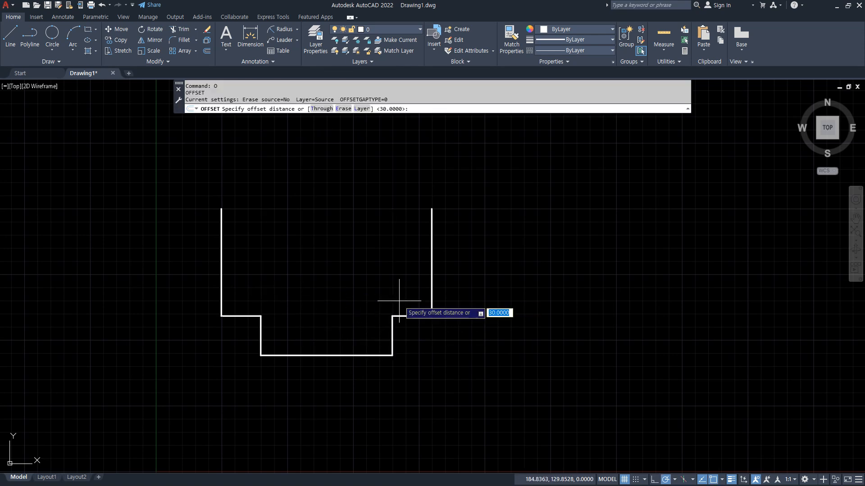
pyautogui.write('20')
pyautogui.press('Return')
pyautogui.click(403, 317)
pyautogui.click(379, 302)
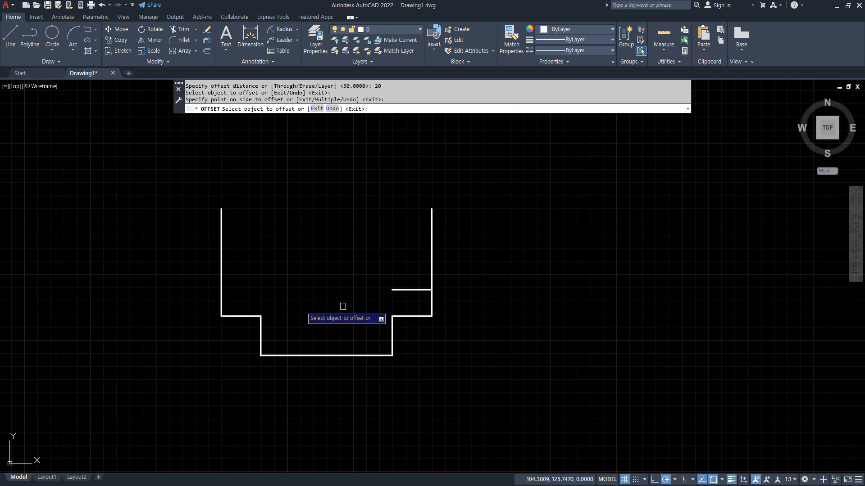
pyautogui.click(228, 318)
pyautogui.press('Return')
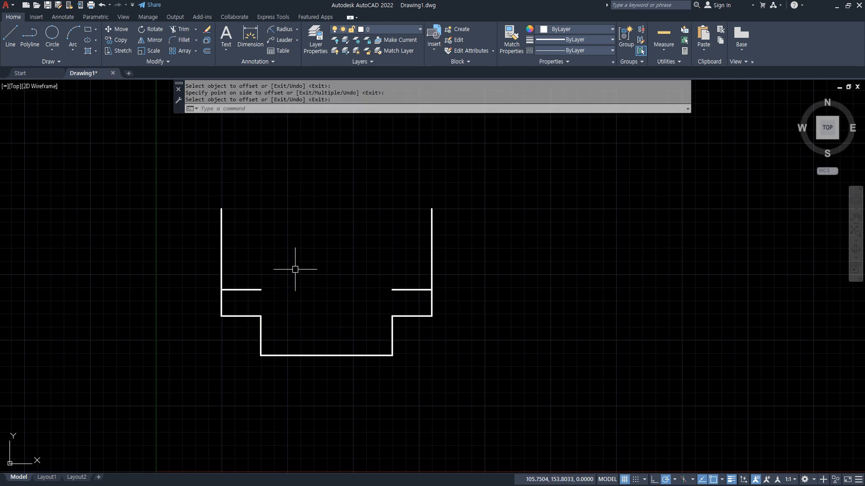
# Offset the short upper right line 30 upward and extend the copy to the left vertical side
pyautogui.write('o')
pyautogui.press('Return')
pyautogui.write('30')
pyautogui.press('Return')
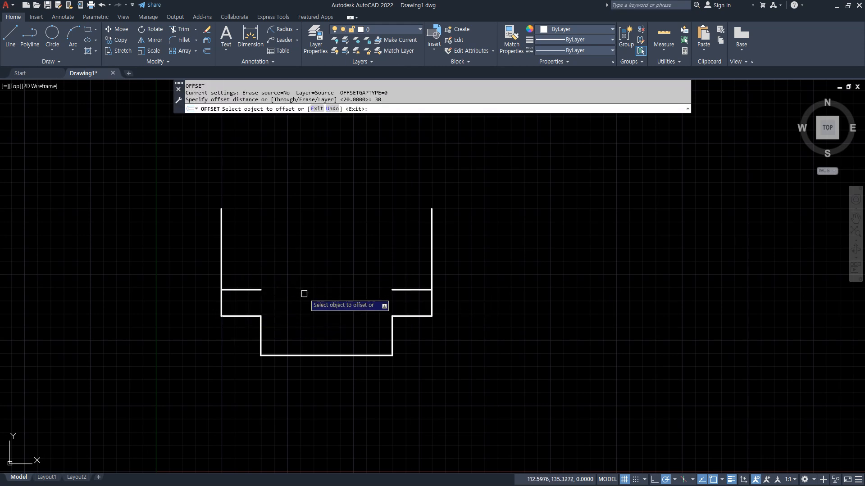
pyautogui.click(410, 289)
pyautogui.click(410, 266)
pyautogui.press('Return')
pyautogui.write('ex')
pyautogui.press('Return')
pyautogui.click(399, 251)
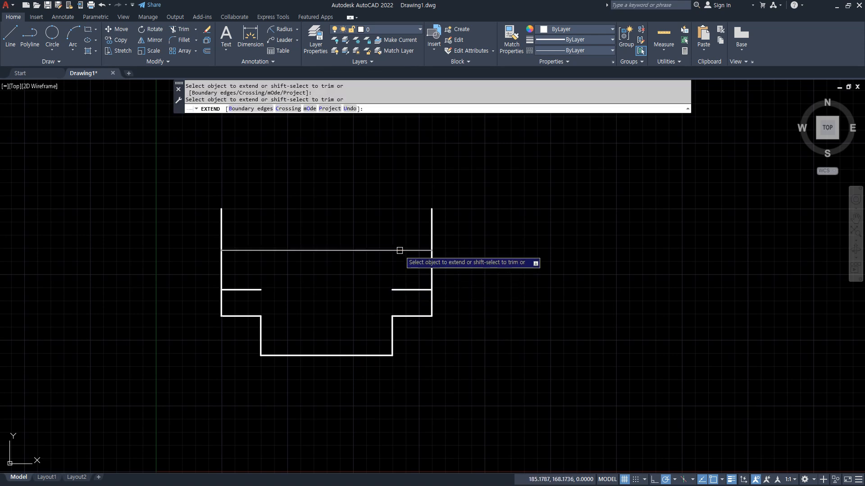
pyautogui.press('Return')
# Trim the ends of both vertical sides above the top horizontal line
pyautogui.write('tr')
pyautogui.press('Return')
pyautogui.click(184, 227)
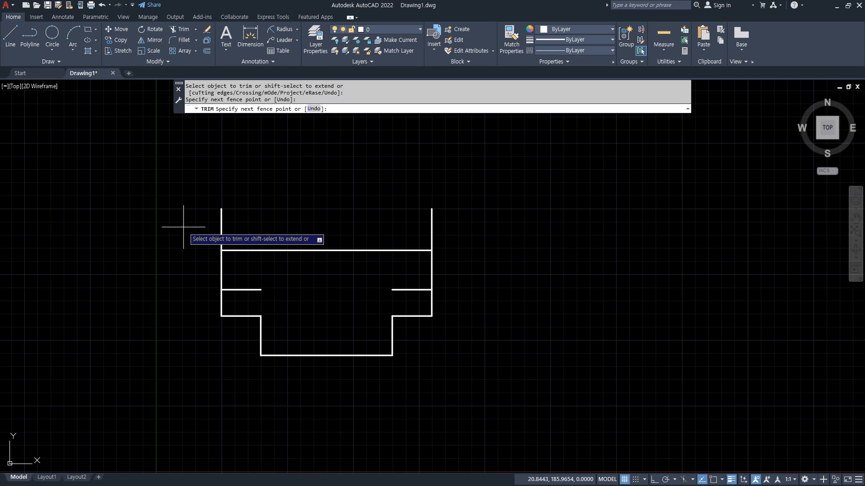
pyautogui.click(500, 228)
pyautogui.press('Return')
# Offset the right and left outer vertical sides 50 inward
pyautogui.scroll(2, 396, 283)
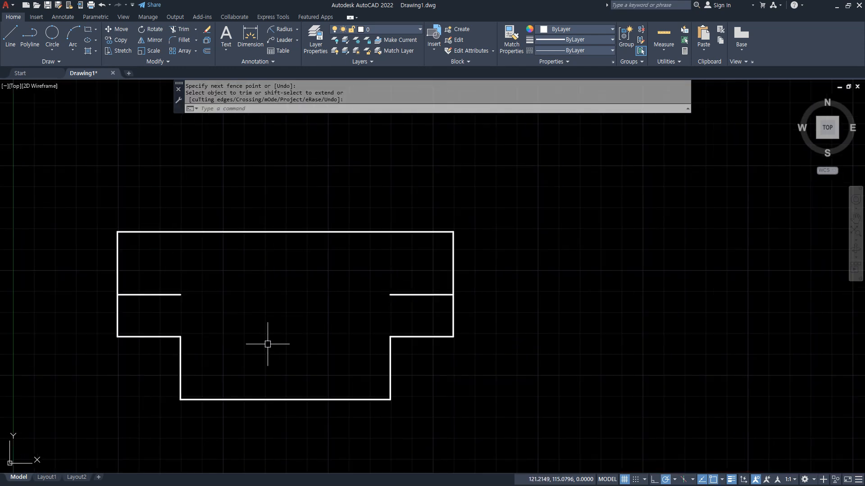
pyautogui.moveTo(439, 259); pyautogui.dragTo(395, 257)
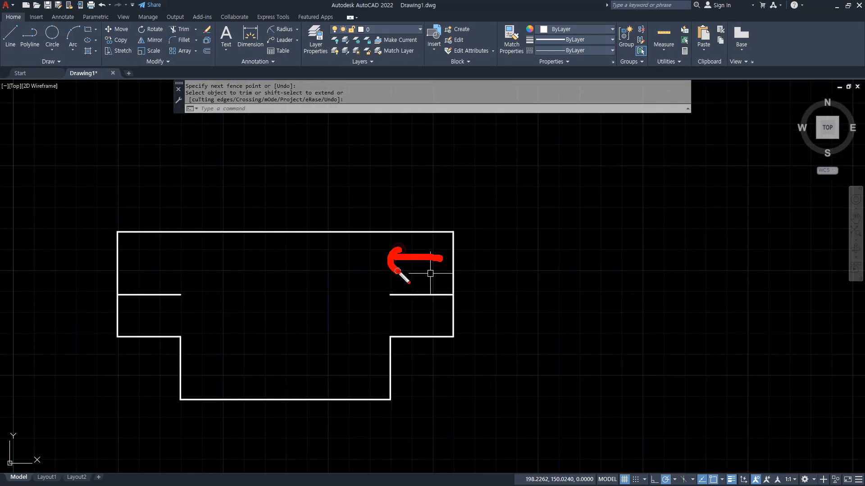
pyautogui.press('Return')
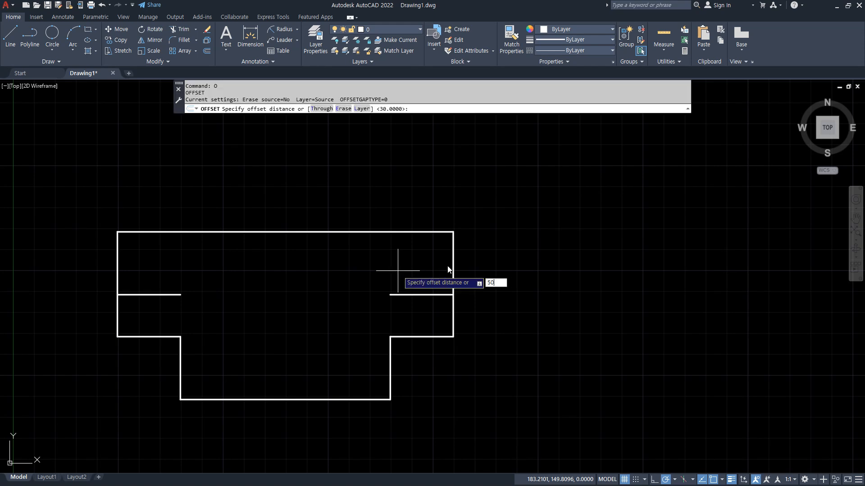
pyautogui.press('Return')
pyautogui.click(449, 264)
pyautogui.click(325, 282)
pyautogui.click(116, 263)
pyautogui.click(272, 313)
pyautogui.press('Return')
# Try to trim the upper corners and the inner construction lines, and undo the trim
pyautogui.write('tr')
pyautogui.press('Return')
pyautogui.click(192, 216)
pyautogui.click(91, 278)
pyautogui.click(249, 259)
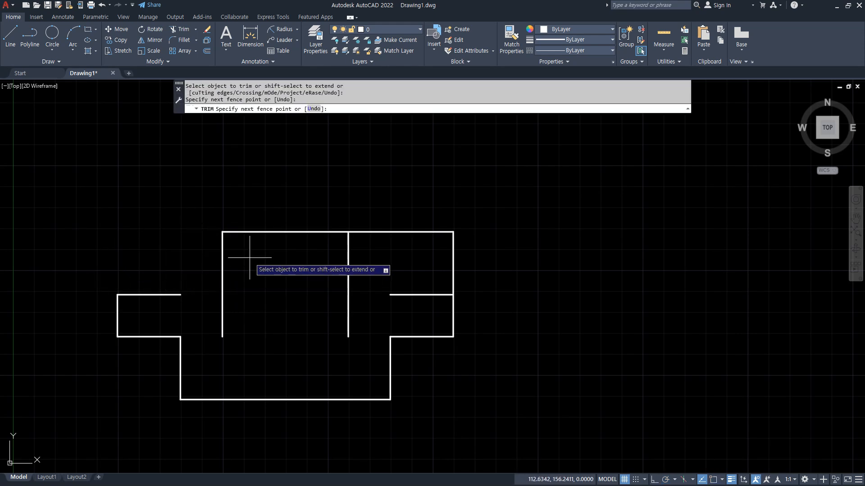
pyautogui.click(153, 300)
pyautogui.click(315, 265)
pyautogui.click(415, 301)
pyautogui.click(382, 222)
pyautogui.press('Escape')
pyautogui.hotkey('ctrl', 'z')
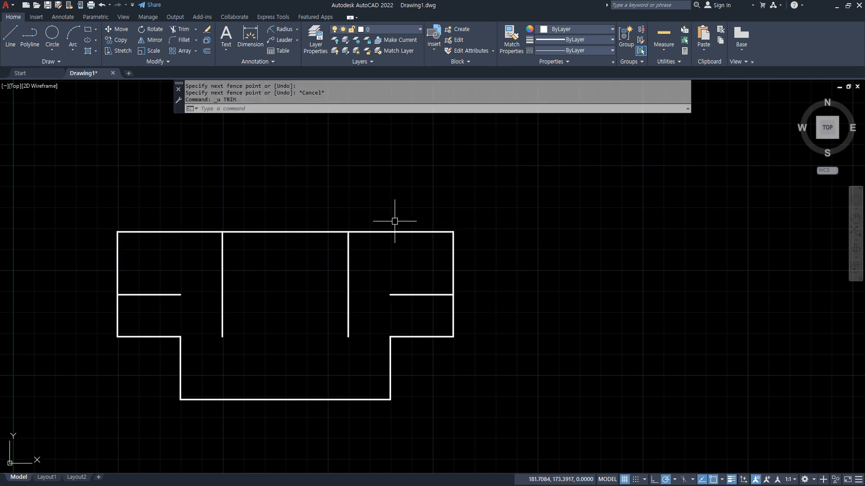
# Trim away the upper right and upper left corners outside the two inner vertical lines
pyautogui.press('space')
pyautogui.click(376, 218)
pyautogui.click(467, 277)
pyautogui.click(190, 206)
pyautogui.click(92, 272)
# Trim away the two inner vertical lines and the short horizontal construction lines on both sides
pyautogui.click(234, 254)
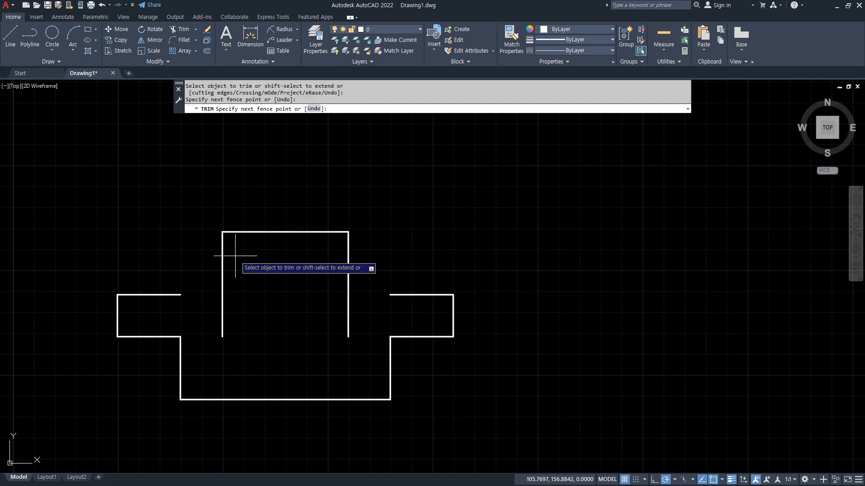
pyautogui.click(120, 306)
pyautogui.press('space')
pyautogui.click(304, 270)
pyautogui.click(424, 302)
pyautogui.press('space')
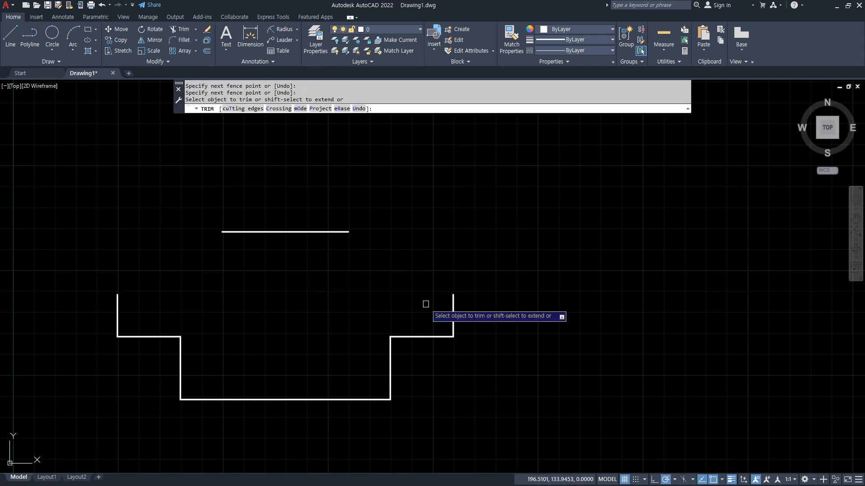
pyautogui.press('space')
# Draw sloped lines joining the upper ends of both short vertical sides to the ends of the top edge
pyautogui.write('L')
pyautogui.press('space')
pyautogui.click(453, 295)
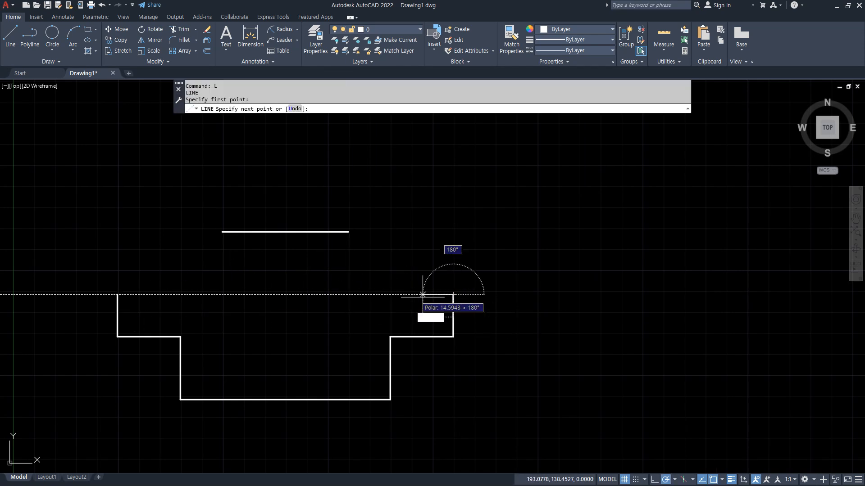
pyautogui.click(348, 232)
pyautogui.press('space')
pyautogui.press('space')
pyautogui.click(222, 232)
pyautogui.click(117, 294)
pyautogui.press('space')
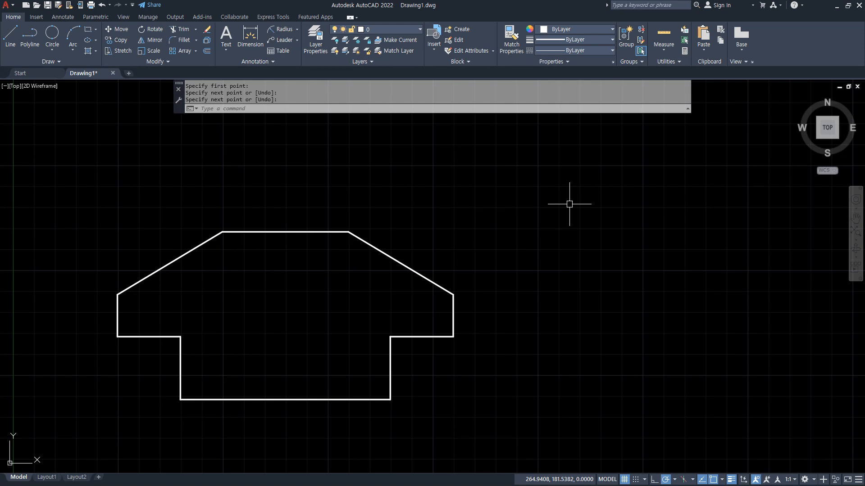
# Erase the whole finished outline
pyautogui.click(544, 414)
pyautogui.click(111, 181)
pyautogui.press('Delete')
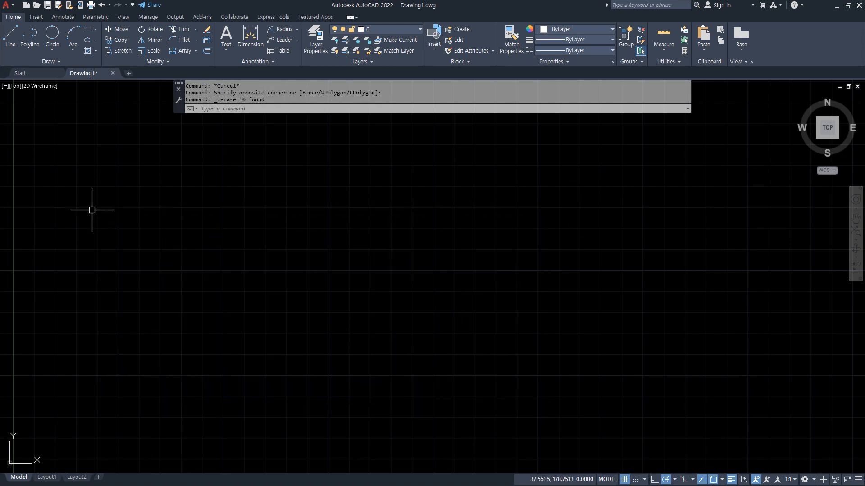
# Draw a new L-shaped pair of base lines with a vertical line on the left and a horizontal line along the bottom
pyautogui.write('l')
pyautogui.press('space')
pyautogui.click(119, 167)
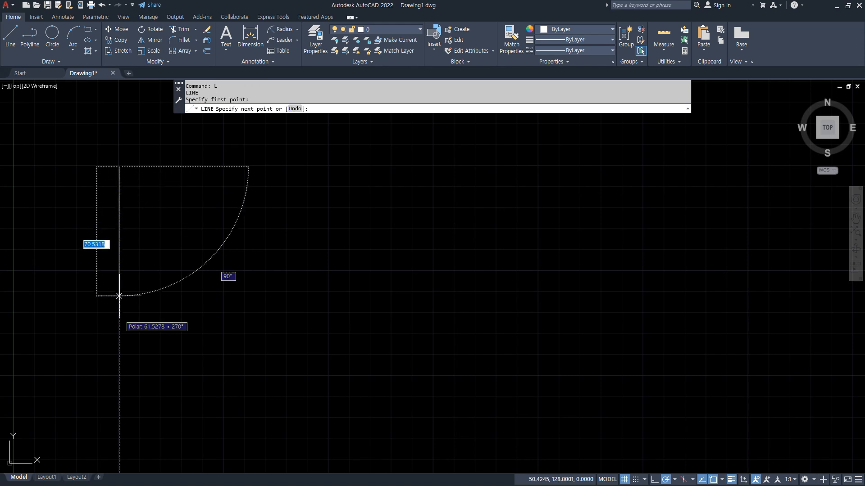
pyautogui.click(119, 378)
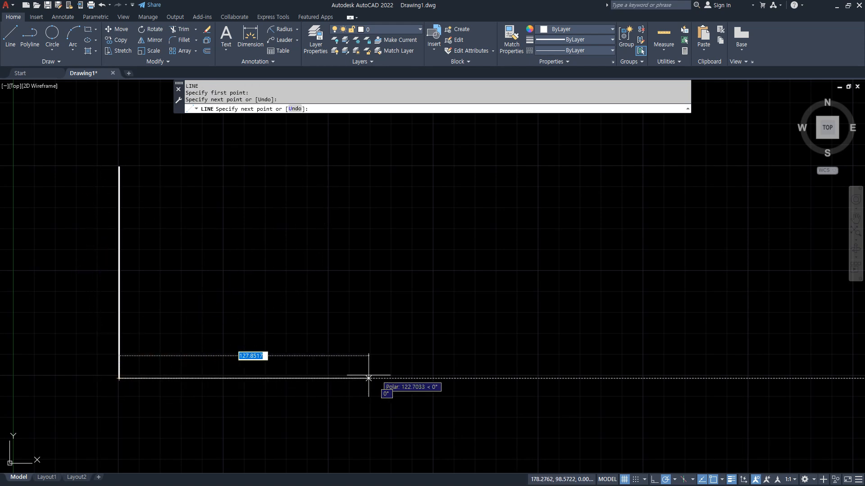
pyautogui.click(469, 378)
pyautogui.press('space')
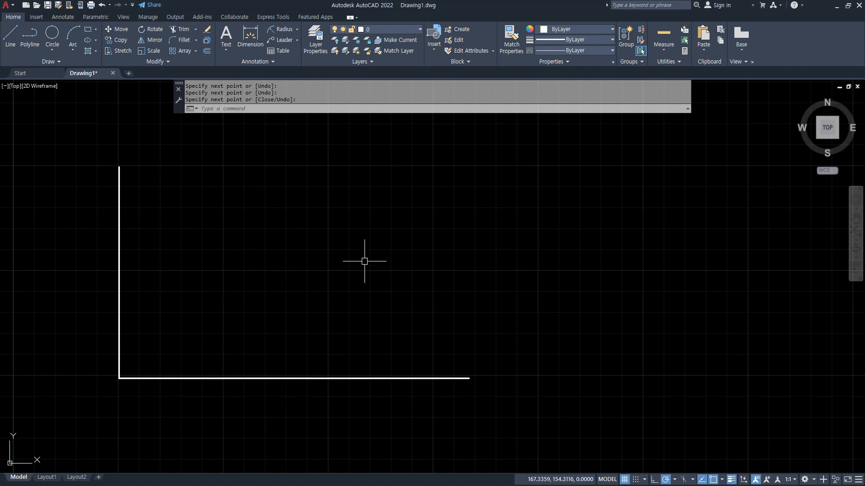
# Offset the left vertical base line 160 to the right
pyautogui.write('o')
pyautogui.press('space')
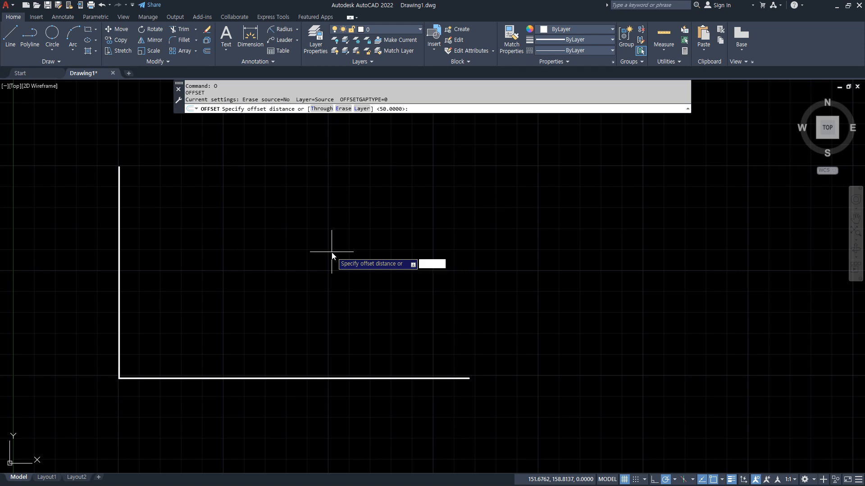
pyautogui.press('Return')
pyautogui.click(120, 313)
pyautogui.click(163, 312)
pyautogui.press('space')
# Offset the horizontal base line 80 upward
pyautogui.press('space')
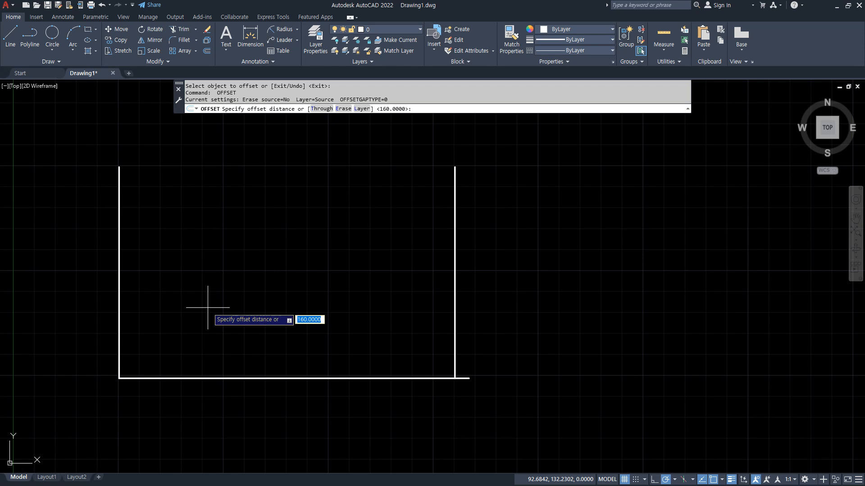
pyautogui.press('Return')
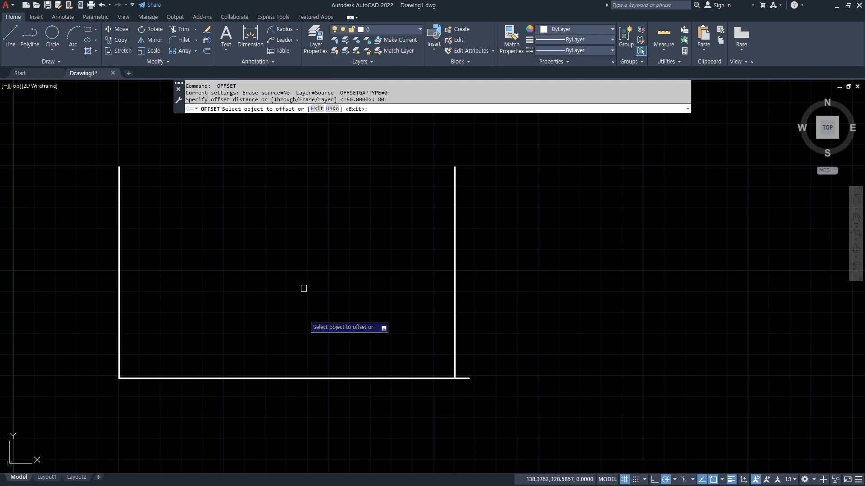
pyautogui.click(301, 376)
pyautogui.click(295, 372)
pyautogui.press('Return')
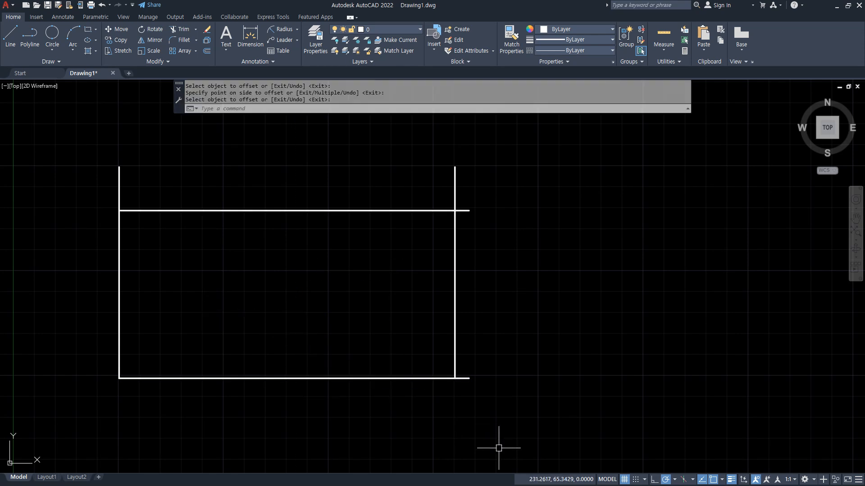
# Trim the line ends that overhang at the right and above the upper horizontal line, leaving a closed rectangle
pyautogui.write('tr')
pyautogui.press('space')
pyautogui.click(464, 378)
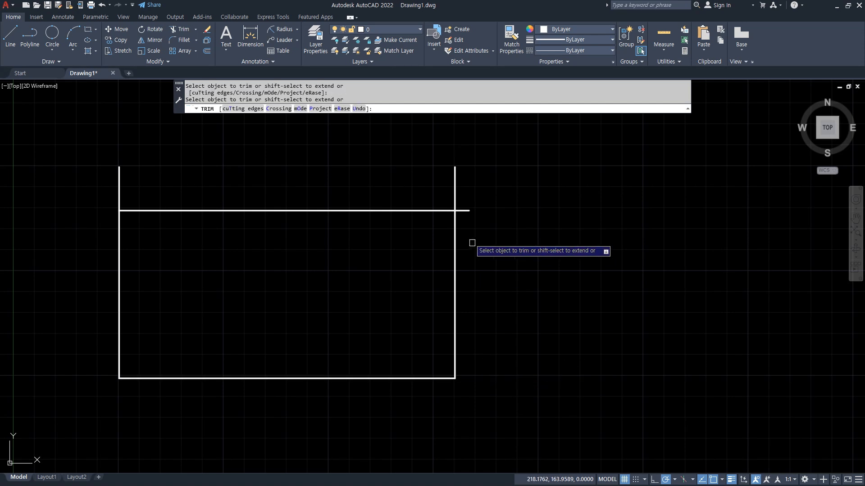
pyautogui.click(465, 210)
pyautogui.click(474, 189)
pyautogui.click(72, 184)
pyautogui.press('space')
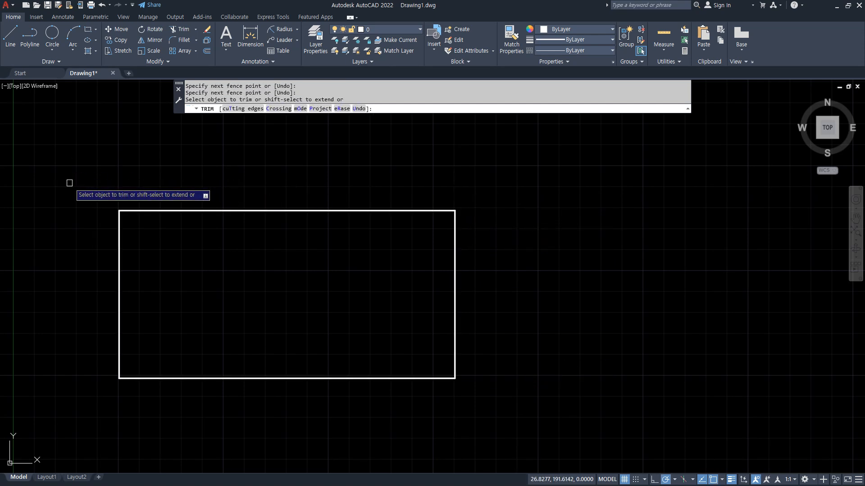
pyautogui.press('space')
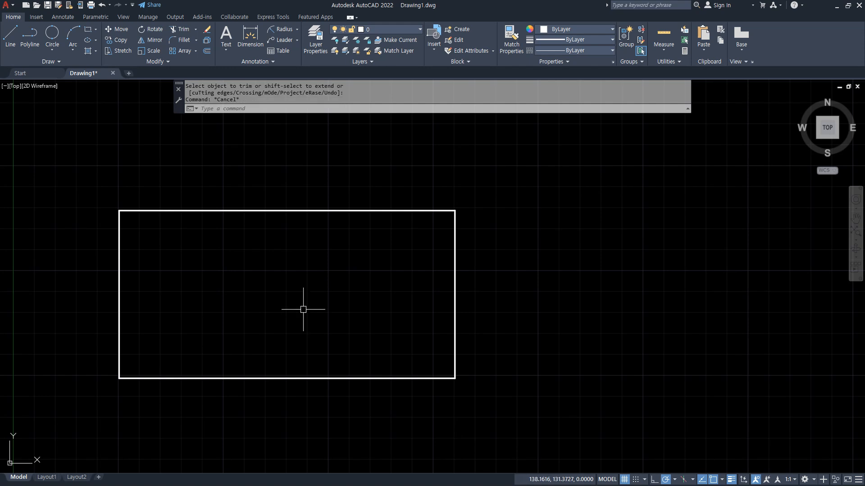
# Offset the left, right and bottom sides of the rectangle 30 inward
pyautogui.press('space')
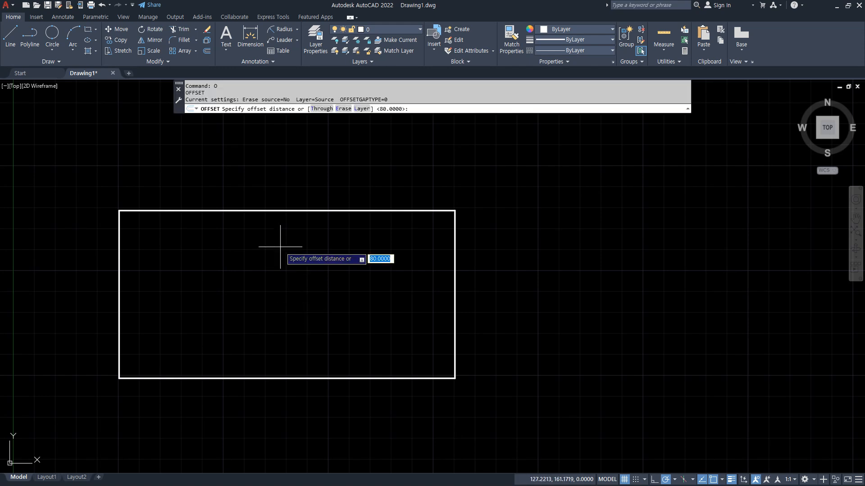
pyautogui.press('Return')
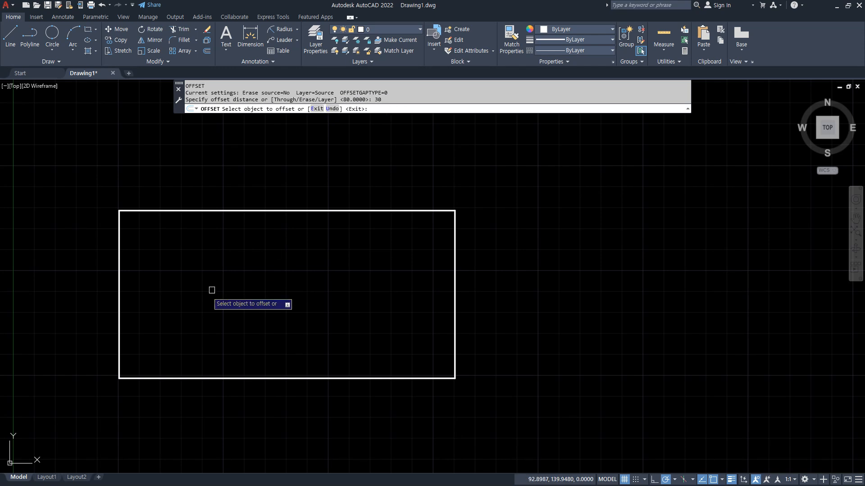
pyautogui.click(120, 350)
pyautogui.click(270, 351)
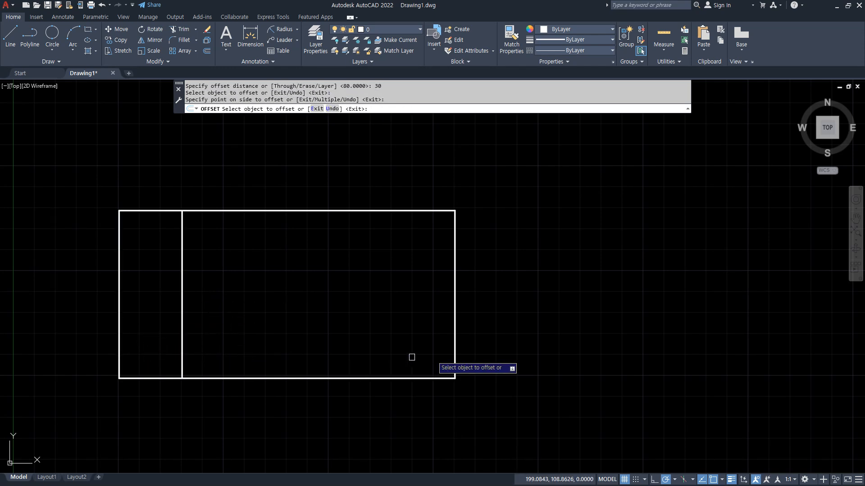
pyautogui.click(454, 352)
pyautogui.click(360, 340)
pyautogui.click(338, 378)
pyautogui.click(336, 288)
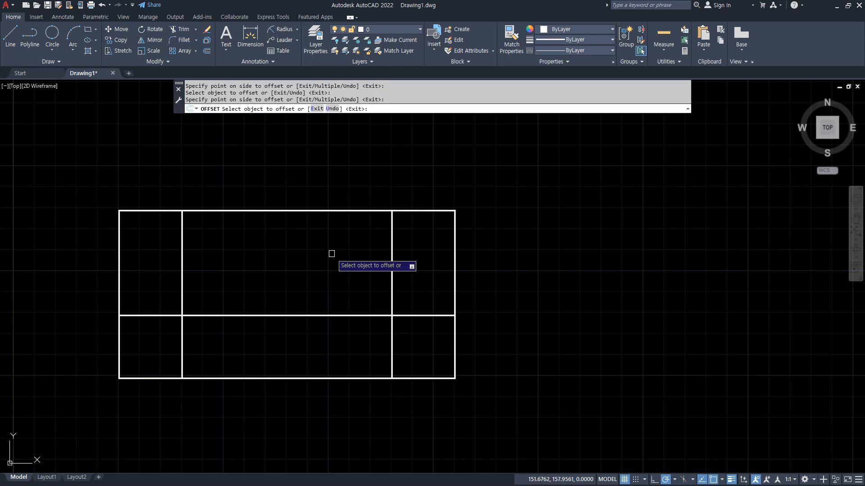
pyautogui.press('Return')
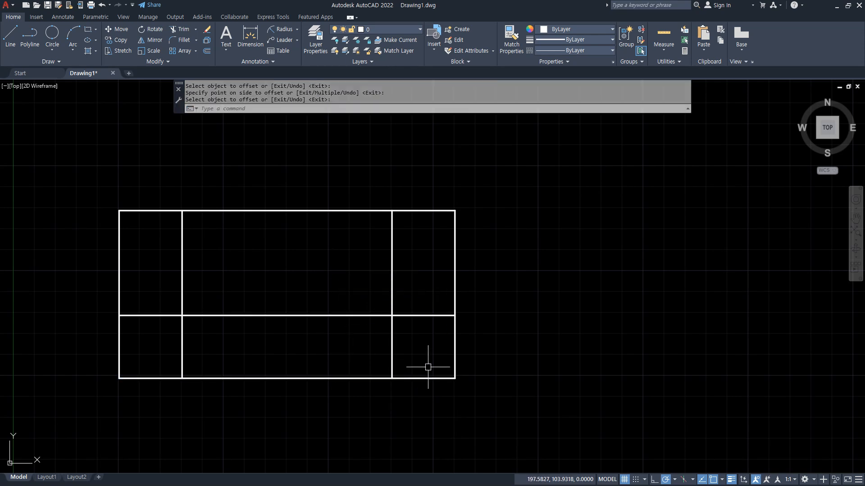
# Trim away both lower corners of the rectangle and the surplus inner lines to form the stepped lower outline
pyautogui.write('tr')
pyautogui.press('Return')
pyautogui.click(469, 339)
pyautogui.click(411, 394)
pyautogui.click(165, 393)
pyautogui.click(105, 346)
pyautogui.click(149, 235)
pyautogui.click(298, 336)
pyautogui.click(299, 330)
pyautogui.click(448, 266)
pyautogui.press('Return')
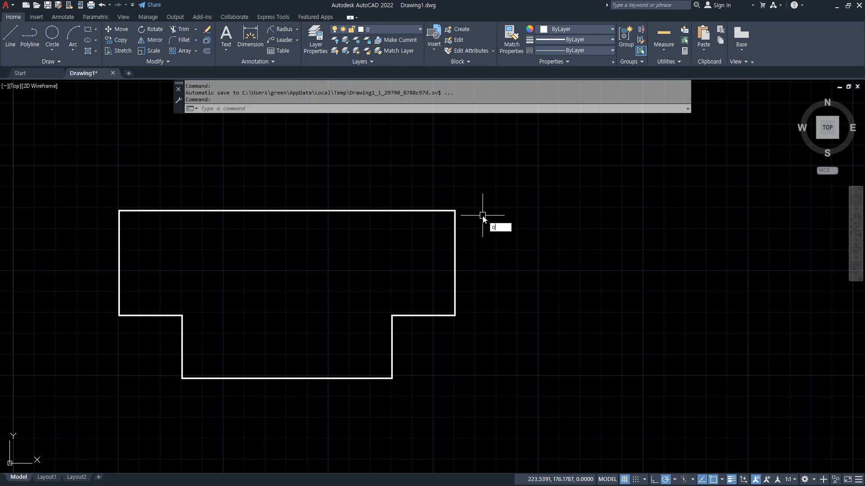
# Offset the top edge 30 downward
pyautogui.write('o')
pyautogui.press('Return')
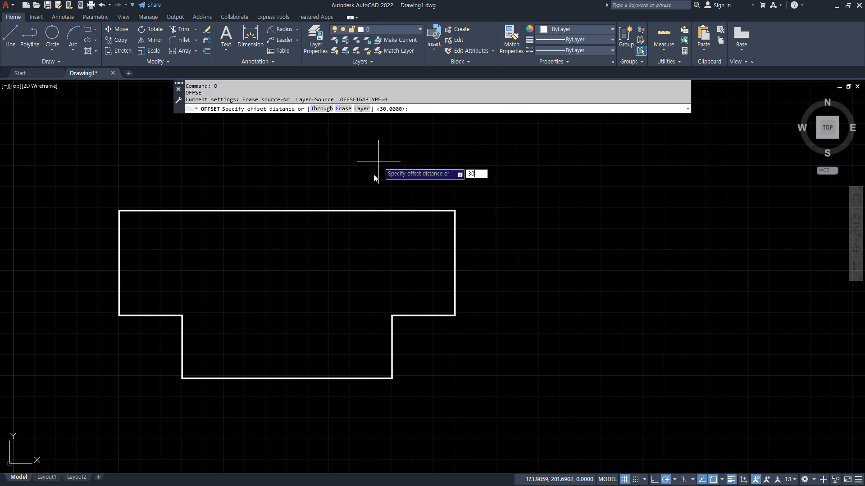
pyautogui.press('Return')
pyautogui.click(366, 211)
pyautogui.click(359, 242)
pyautogui.press('Return')
# Offset the left and right vertical sides of the outline 50 inward
pyautogui.press('Return')
pyautogui.write('50')
pyautogui.press('Return')
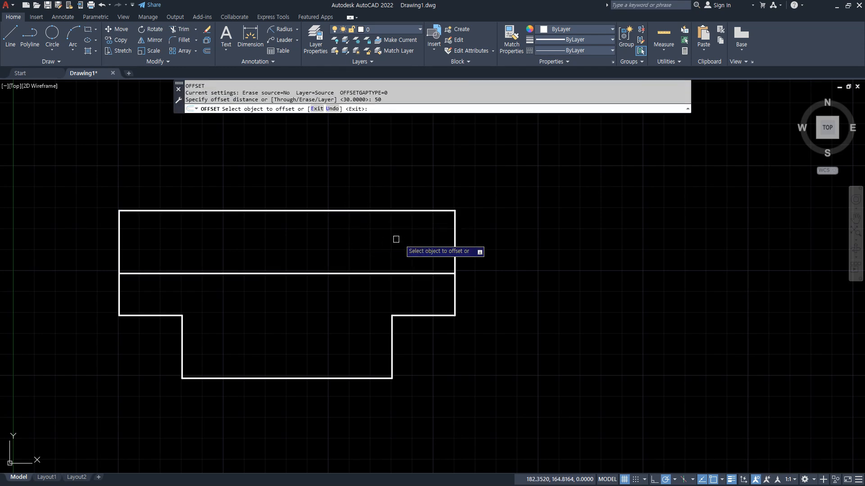
pyautogui.click(455, 235)
pyautogui.click(304, 243)
pyautogui.click(119, 234)
pyautogui.click(190, 248)
pyautogui.press('Return')
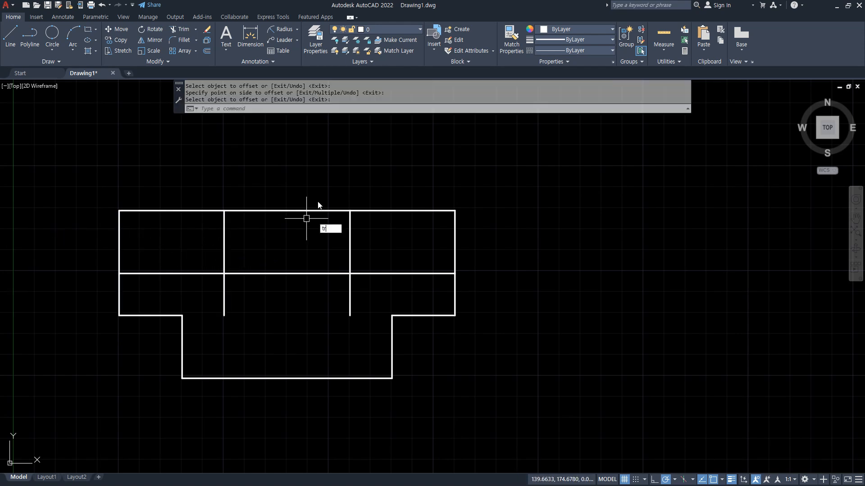
# Trim the outer ends of the top edge and inner horizontal line, and all vertical parts above that inner line
pyautogui.write('tr')
pyautogui.press('Return')
pyautogui.click(354, 178)
pyautogui.click(456, 246)
pyautogui.press('Return')
pyautogui.click(194, 187)
pyautogui.click(110, 261)
pyautogui.press('Return')
pyautogui.click(150, 284)
pyautogui.press('Return')
pyautogui.click(309, 233)
pyautogui.click(397, 276)
pyautogui.press('Return')
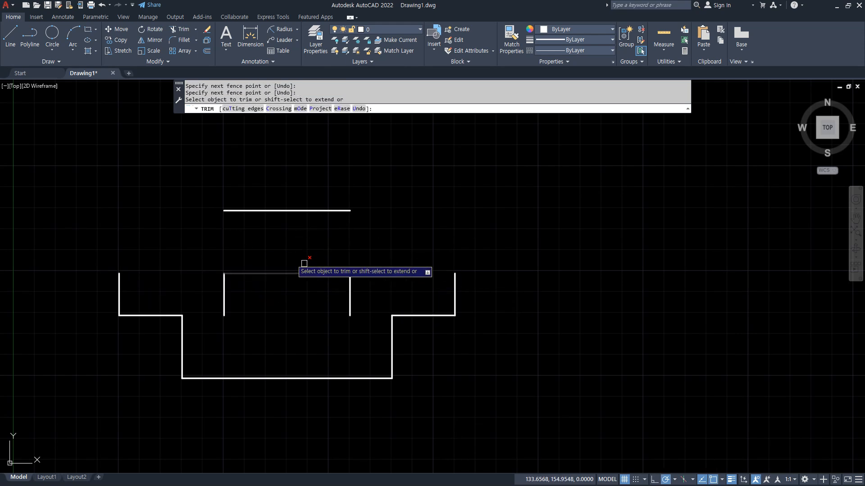
# Remove the remaining middle horizontal segment and the two short inner vertical lines with Trim
pyautogui.click(304, 264)
pyautogui.click(198, 291)
pyautogui.press('Return')
pyautogui.click(351, 290)
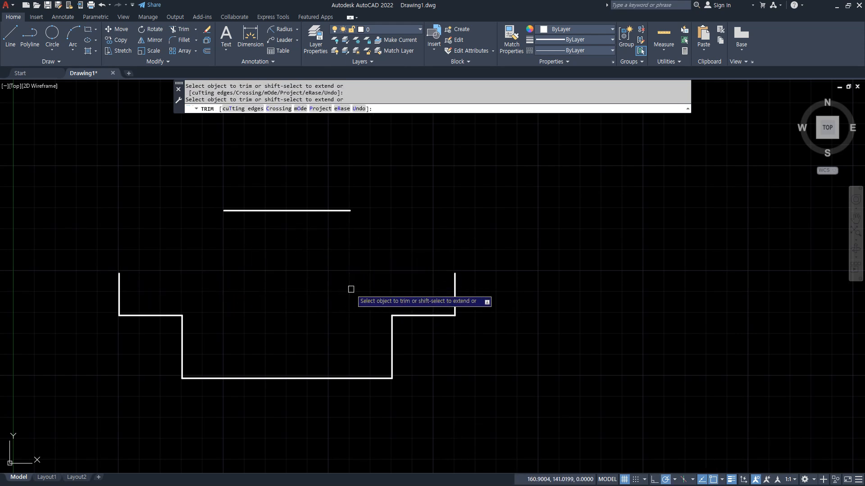
pyautogui.press('Return')
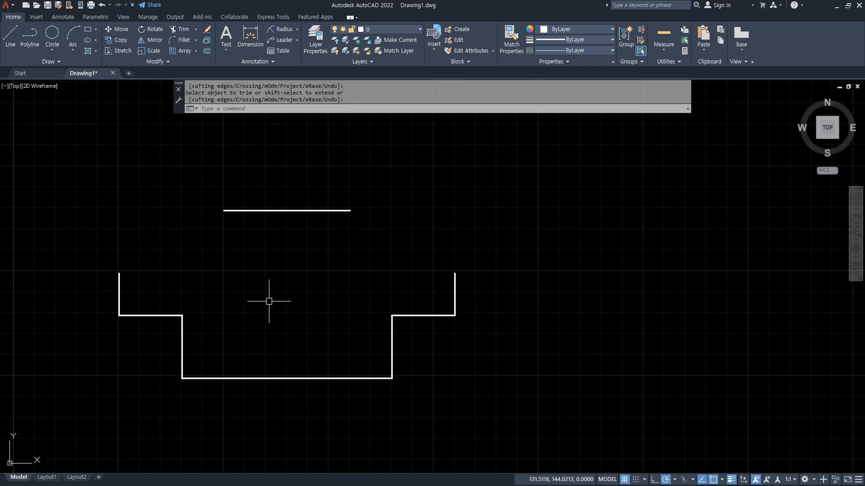
# Draw sloped lines from the upper ends of the right and left short sides to the nearest ends of the top edge
pyautogui.write('l')
pyautogui.press('Return')
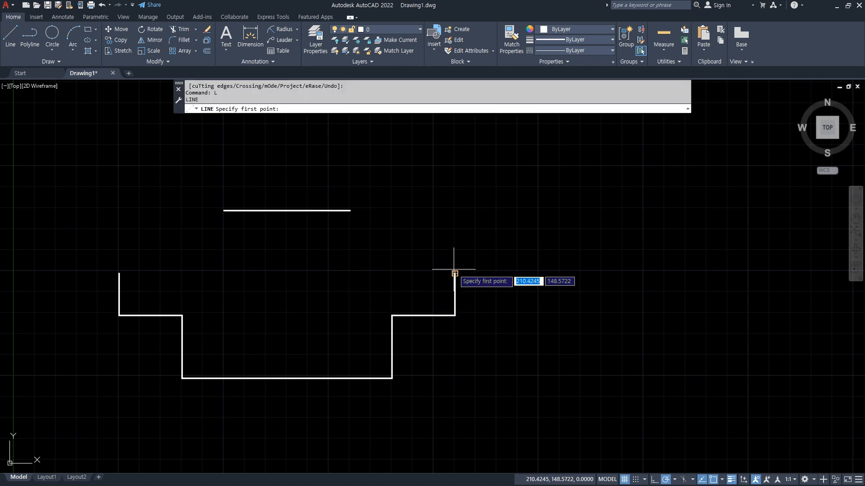
pyautogui.click(455, 273)
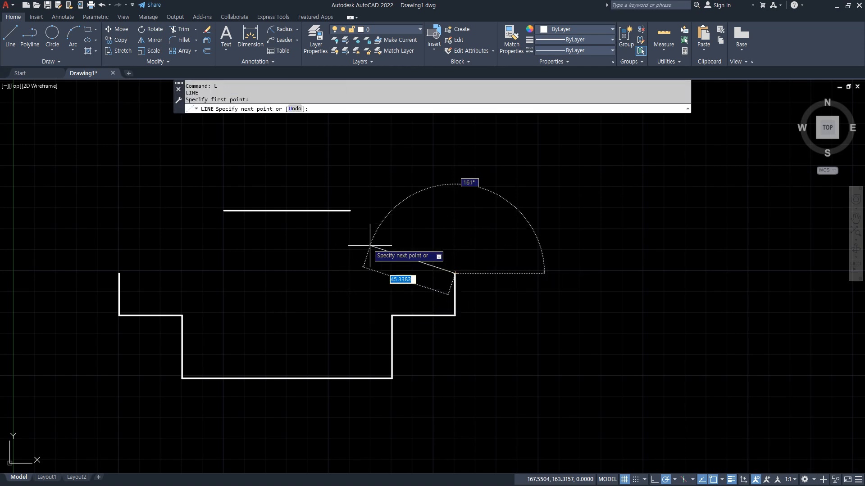
pyautogui.click(346, 211)
pyautogui.press('Return')
pyautogui.press('Return')
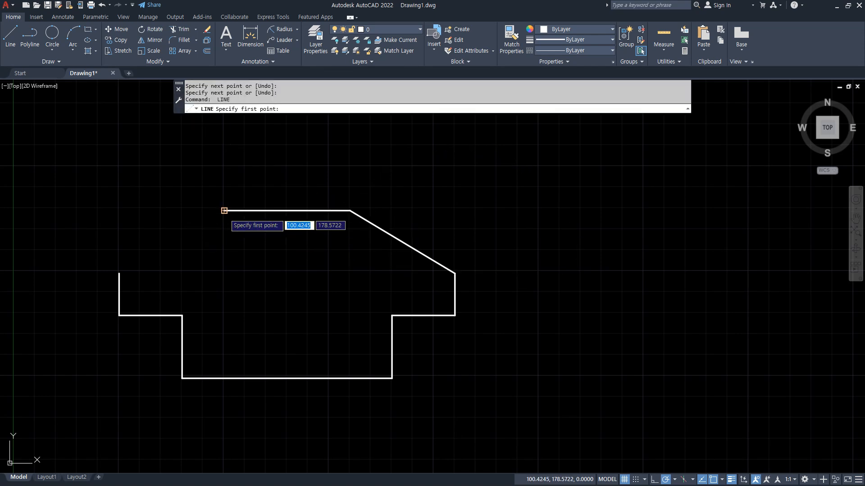
pyautogui.click(224, 211)
pyautogui.click(119, 273)
pyautogui.press('Return')
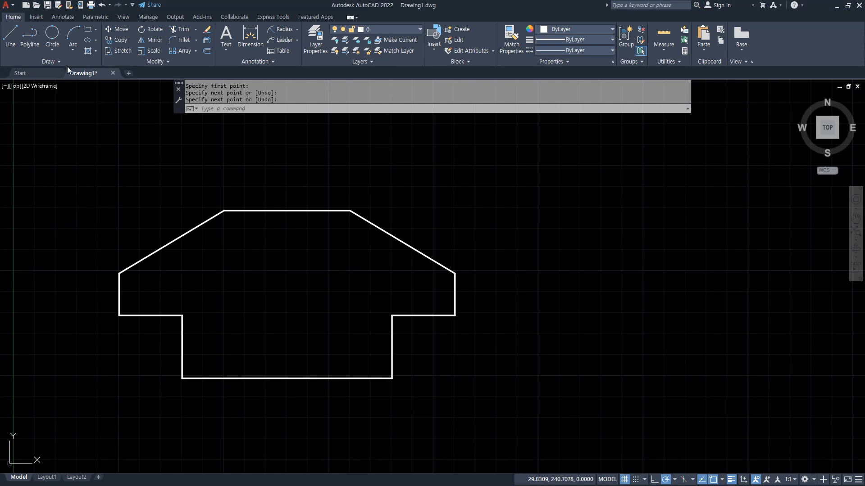
# Draw a Tan, Tan, Radius circle of radius 5 tangent to the left short side and the left step's horizontal edge
pyautogui.click(53, 46)
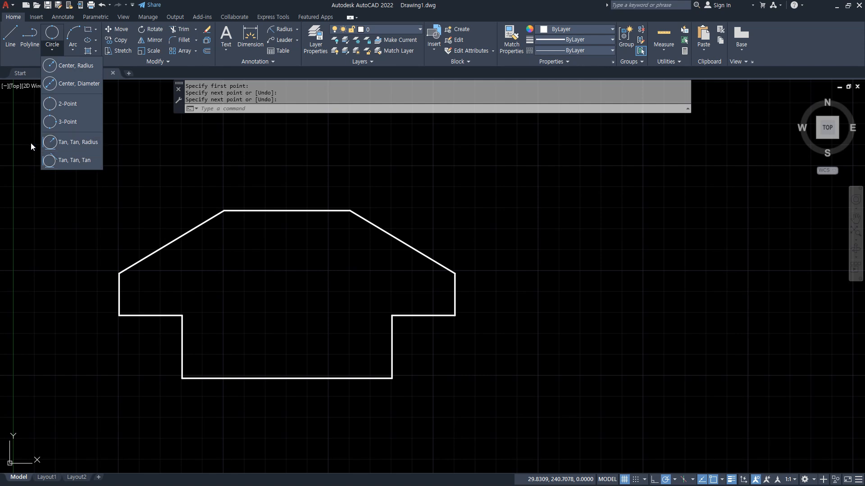
pyautogui.click(68, 143)
pyautogui.click(119, 303)
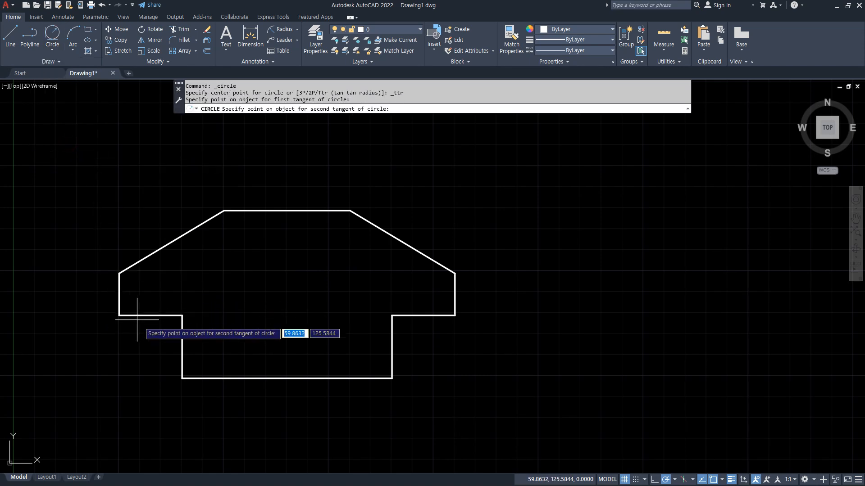
pyautogui.click(141, 315)
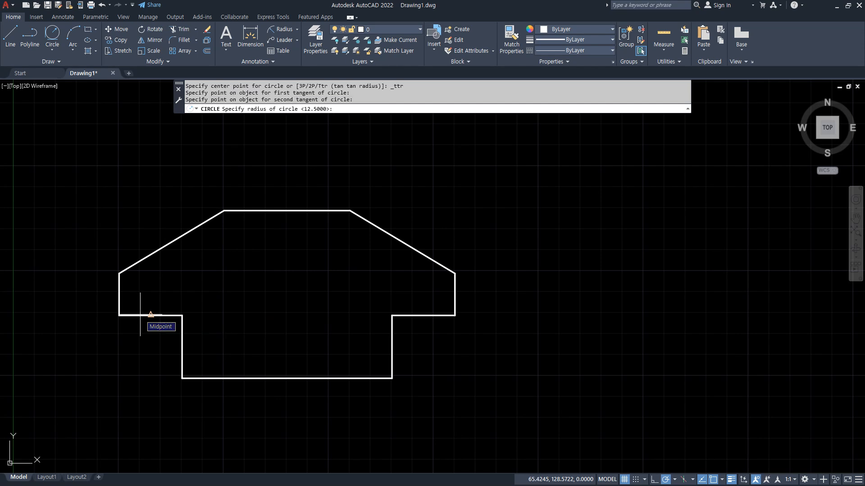
pyautogui.write('5')
pyautogui.press('Return')
# Draw a radius 5 circle tangent to the right short side and the right step's horizontal edge
pyautogui.click(51, 35)
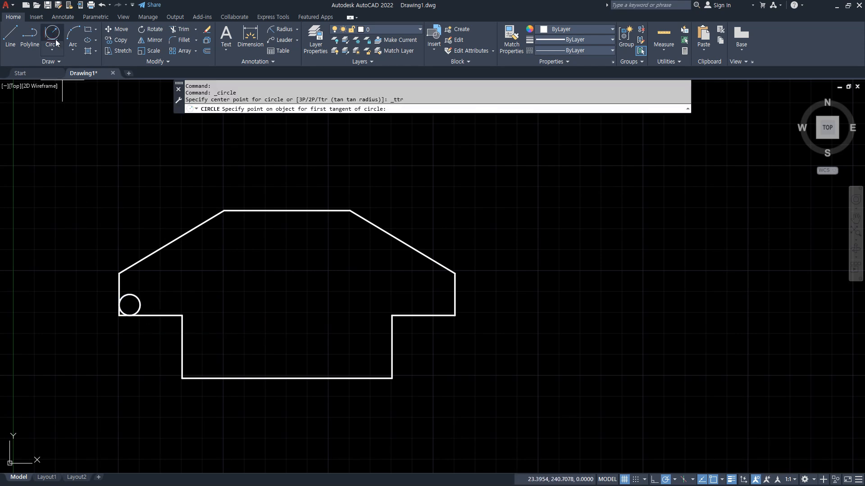
pyautogui.click(455, 289)
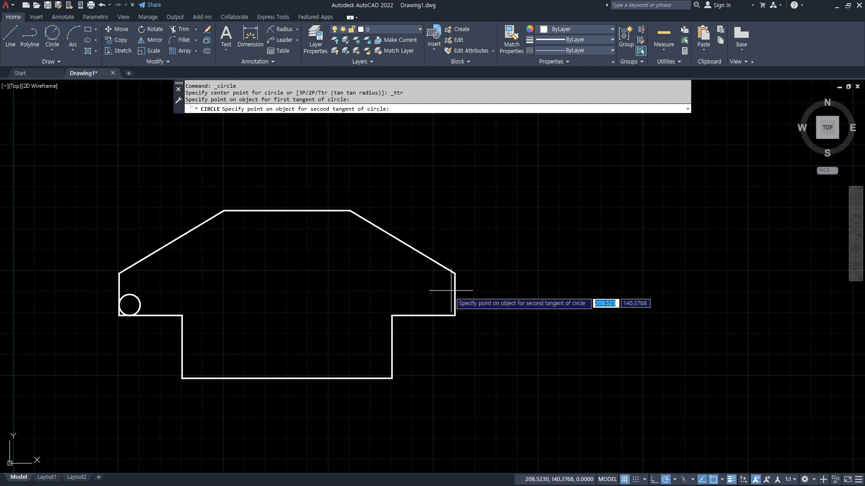
pyautogui.click(423, 315)
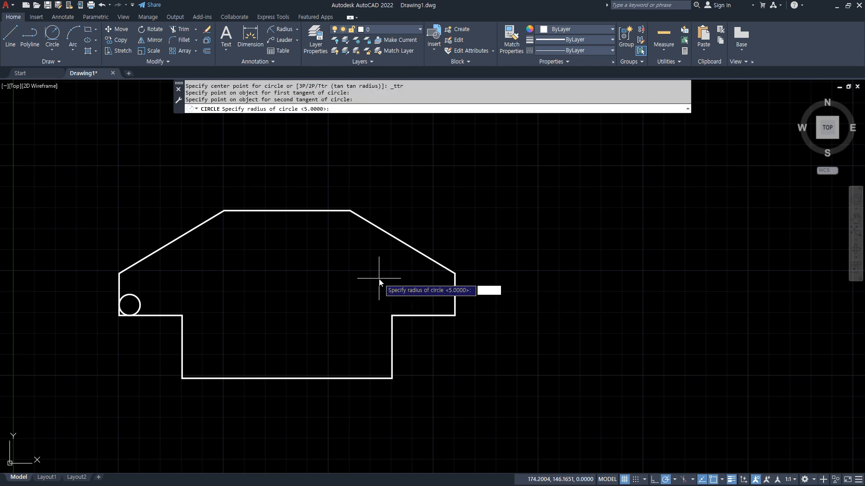
pyautogui.write('5')
pyautogui.press('Return')
# Draw a radius 10 circle tangent to the lower left vertical side and the bottom edge
pyautogui.click(47, 38)
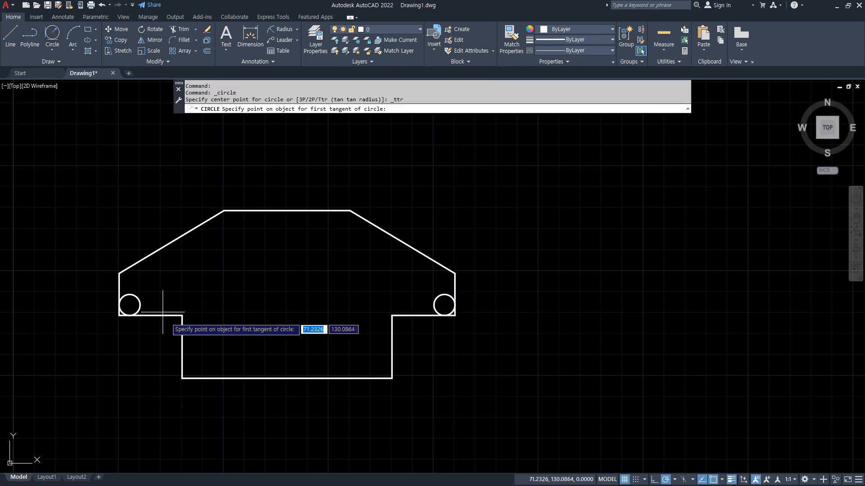
pyautogui.click(182, 344)
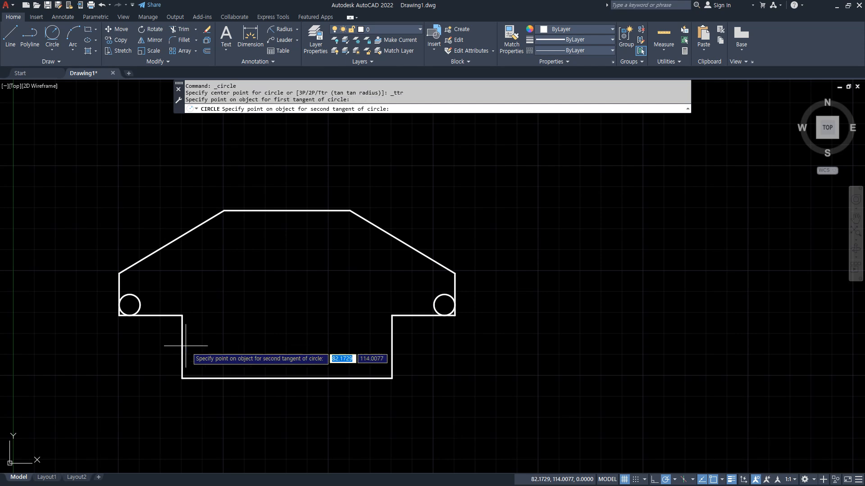
pyautogui.click(211, 377)
pyautogui.press('Return')
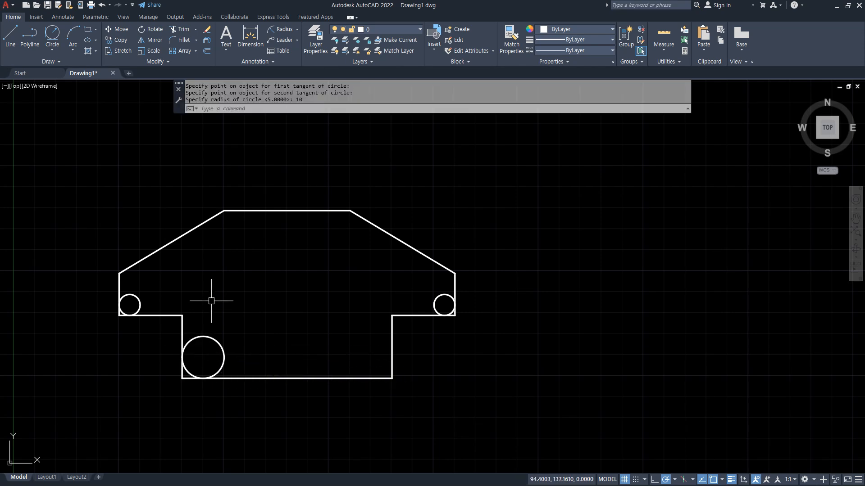
# Draw a Tan, Tan, Radius circle of radius 10 tangent to the lower right vertical side and the bottom edge
pyautogui.click(51, 51)
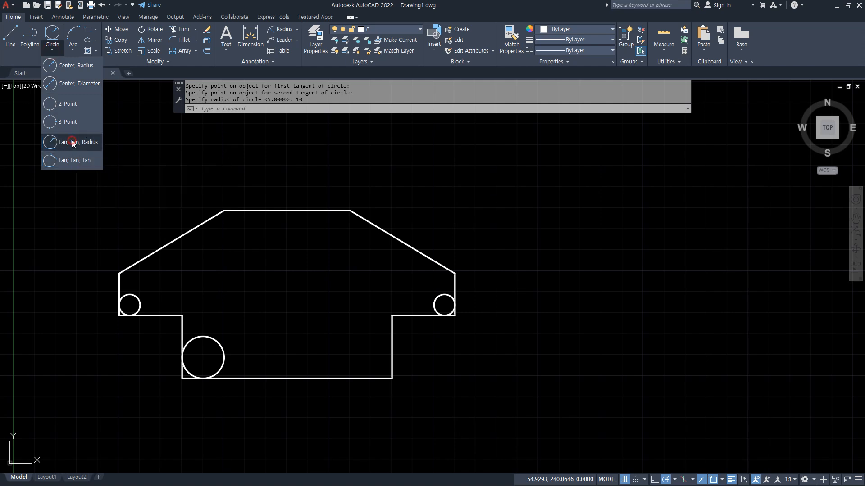
pyautogui.click(72, 142)
pyautogui.click(392, 344)
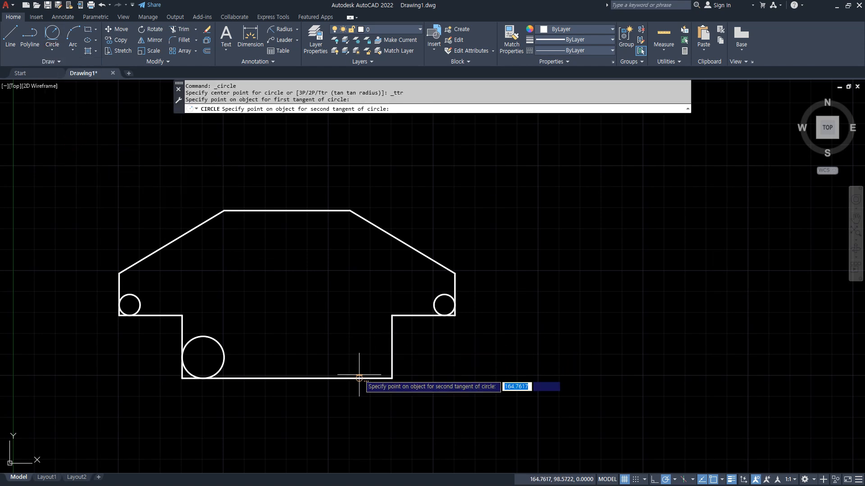
pyautogui.click(354, 376)
pyautogui.write('1')
pyautogui.press('Return')
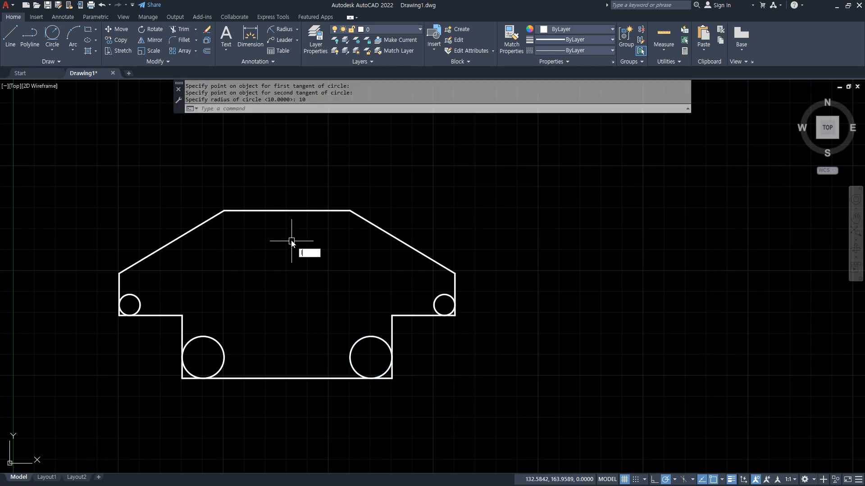
# Draw a vertical center line from the midpoint of the top edge to the midpoint of the bottom edge
pyautogui.write('l')
pyautogui.press('Return')
pyautogui.click(286, 211)
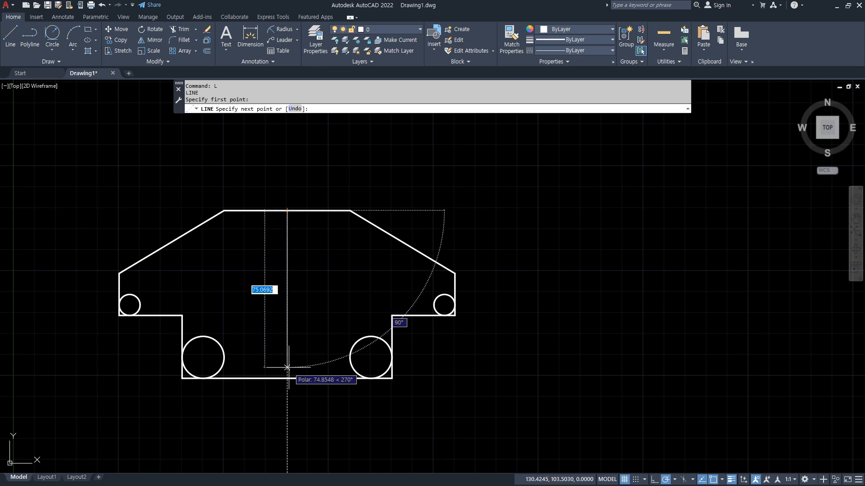
pyautogui.click(287, 379)
pyautogui.press('Return')
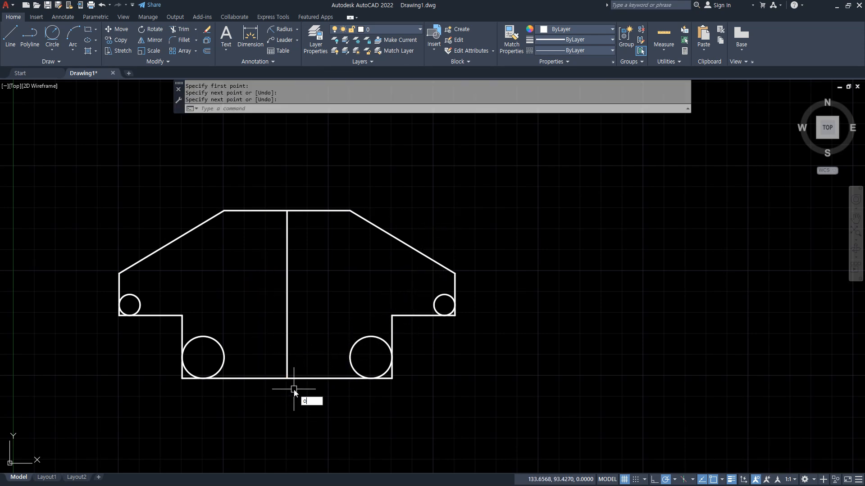
# Offset the bottom edge upward to the middle of the outline's height as a horizontal center line
pyautogui.press('Return')
pyautogui.press('Return')
pyautogui.click(303, 374)
pyautogui.click(302, 379)
pyautogui.click(313, 332)
pyautogui.press('Return')
# Draw a radius 20 circle centered on the intersection of the vertical and horizontal center lines
pyautogui.write('c')
pyautogui.press('Return')
pyautogui.click(287, 295)
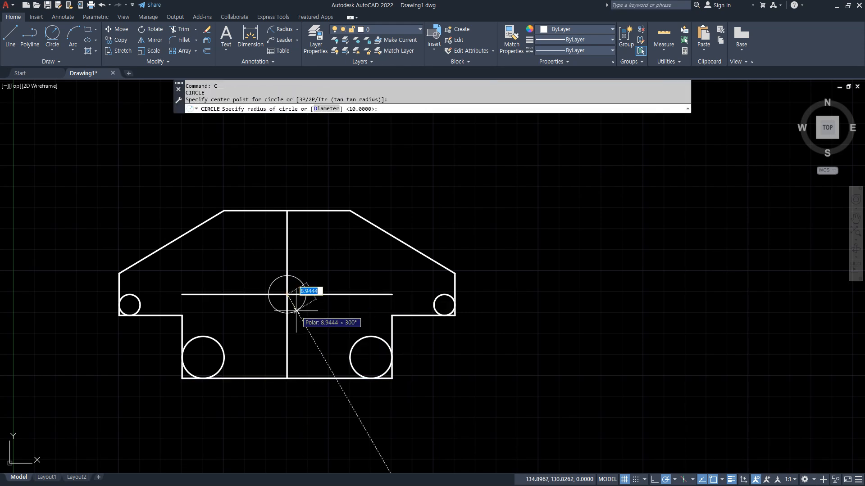
pyautogui.press('Return')
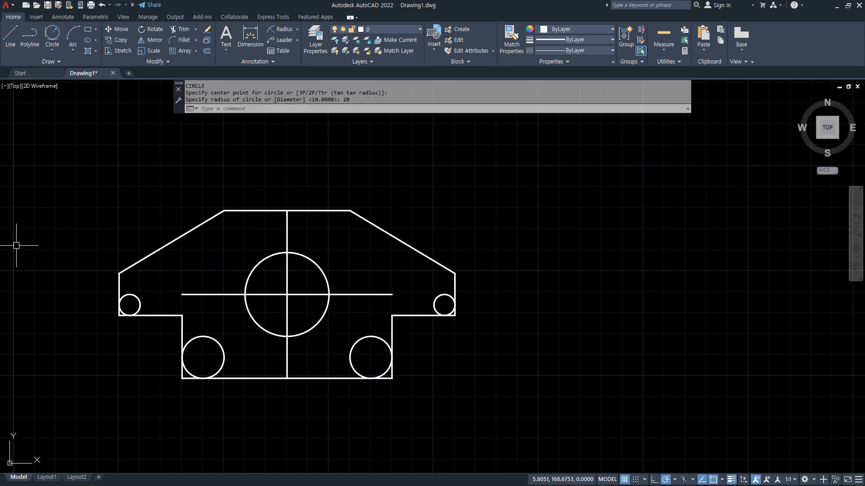